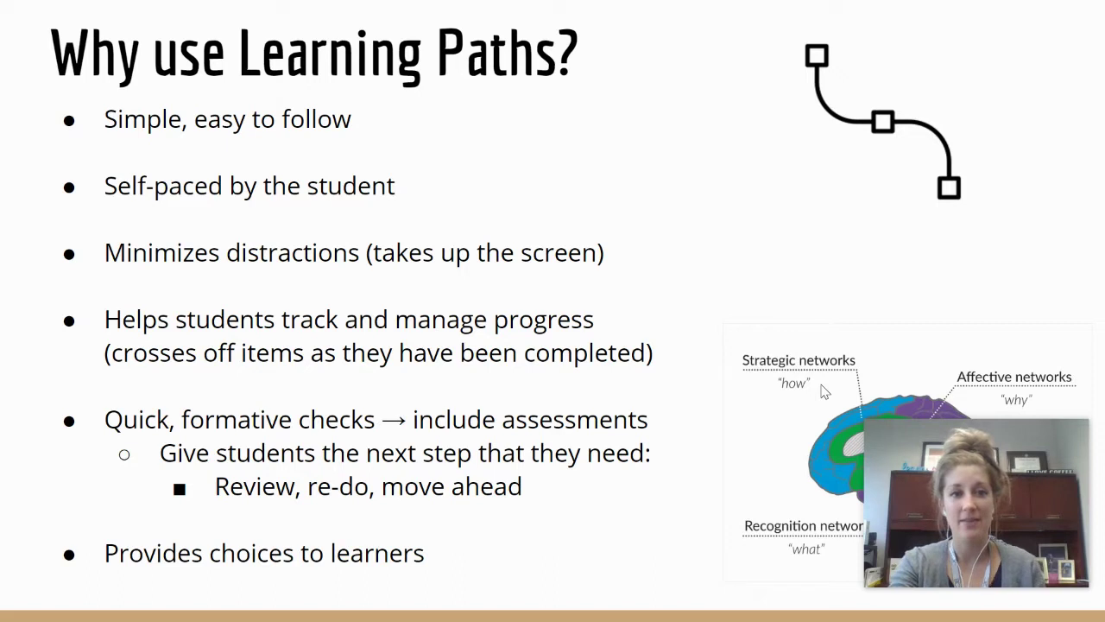
mouse_move(1003, 444)
left_click_drag(1004, 442, 986, 69)
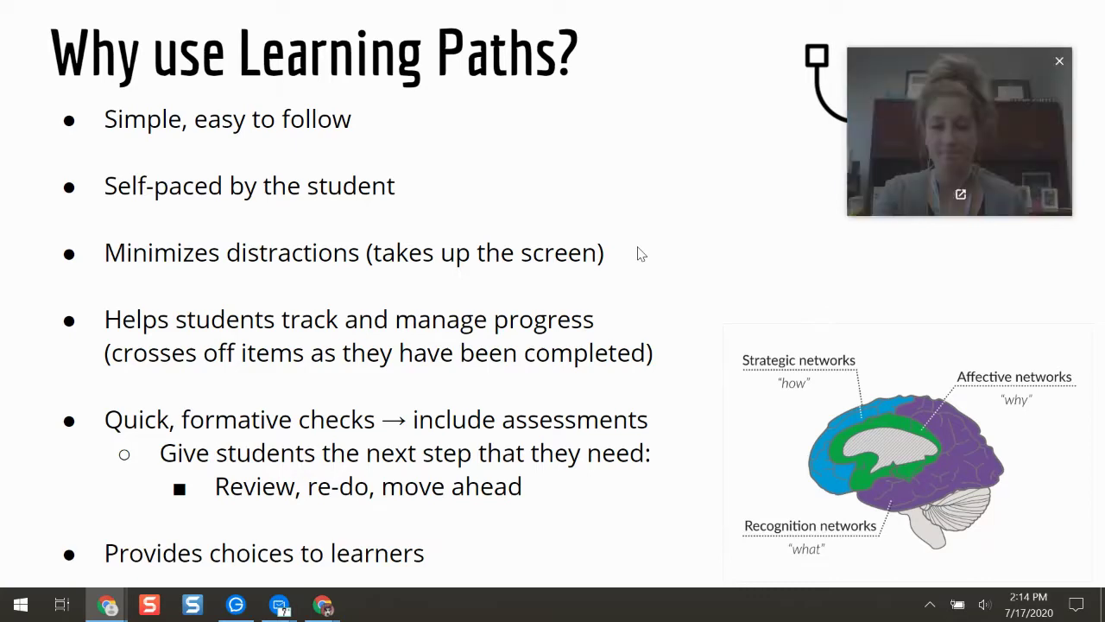
key("Right")
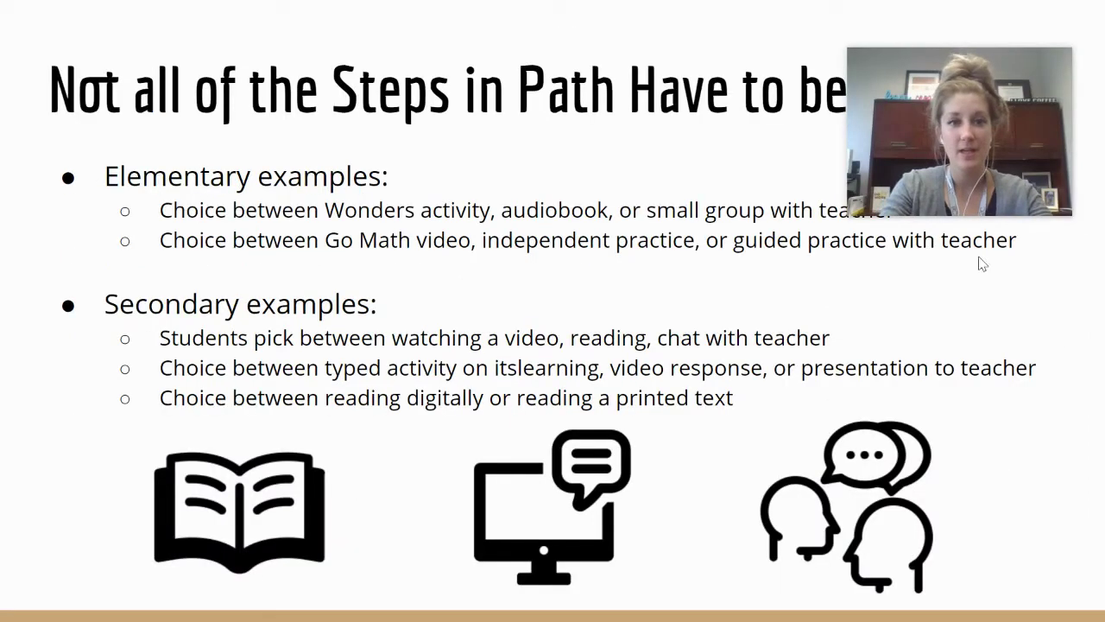
left_click_drag(970, 123, 989, 481)
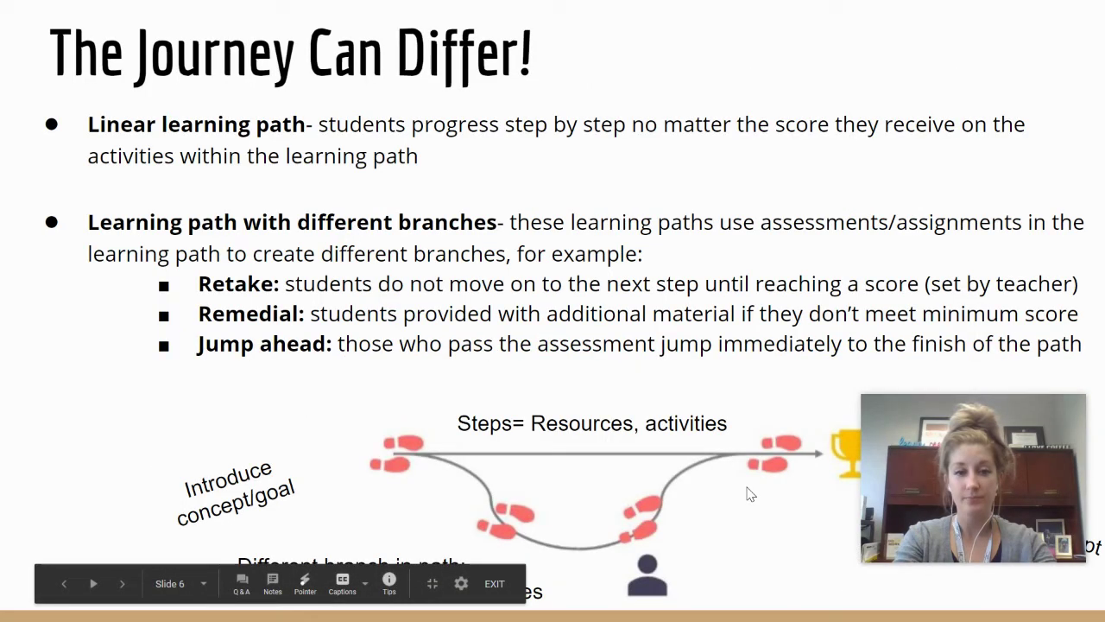
left_click_drag(1039, 484, 1041, 87)
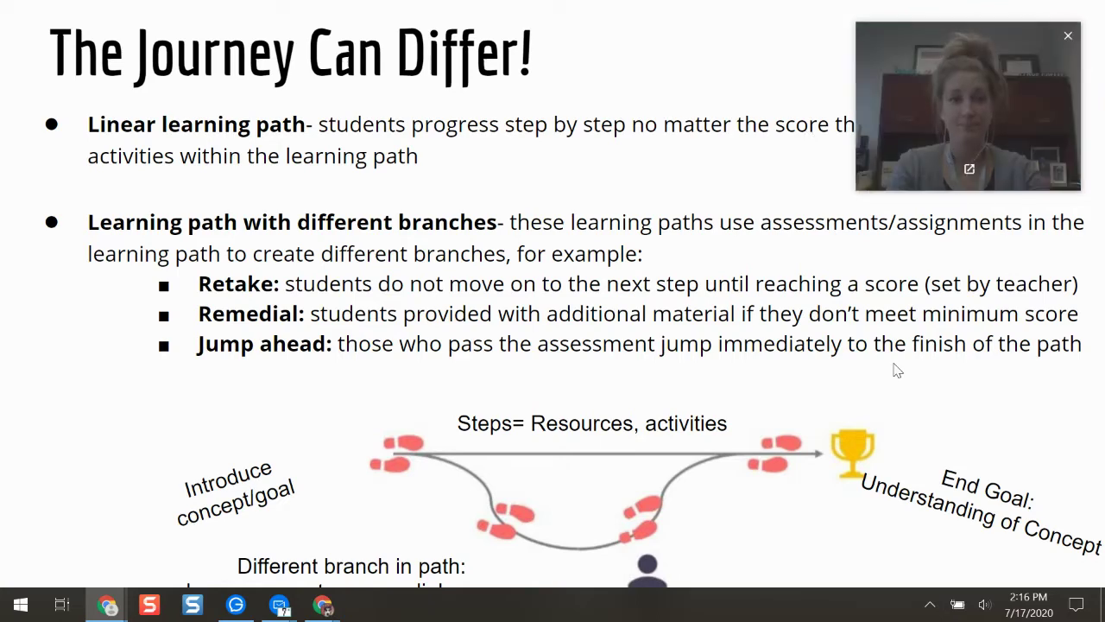
left_click(1011, 416)
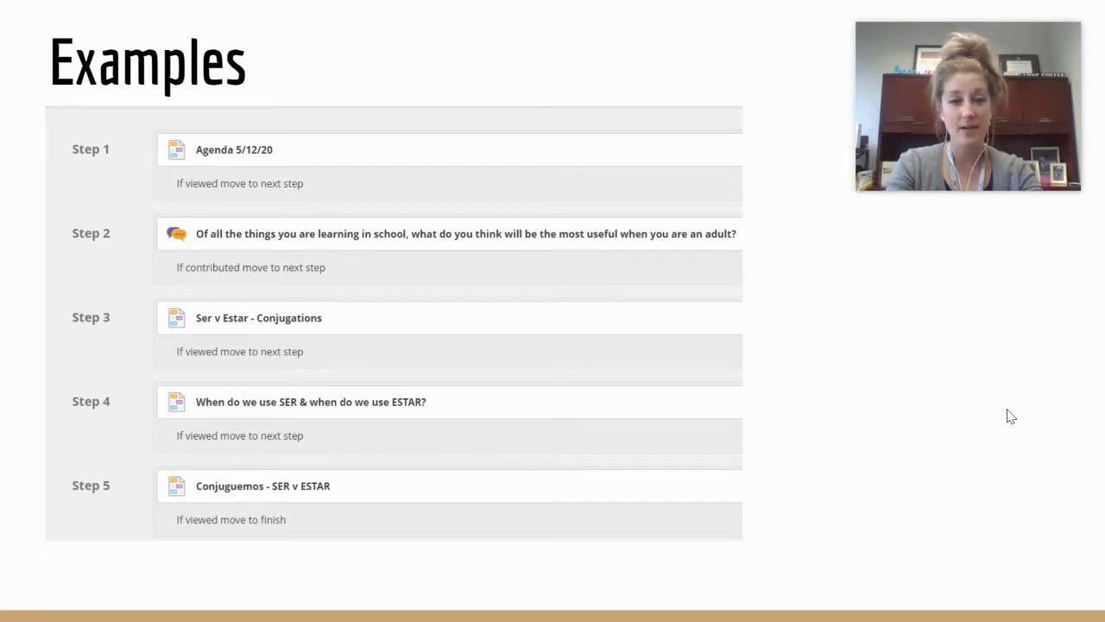
mouse_move(336, 215)
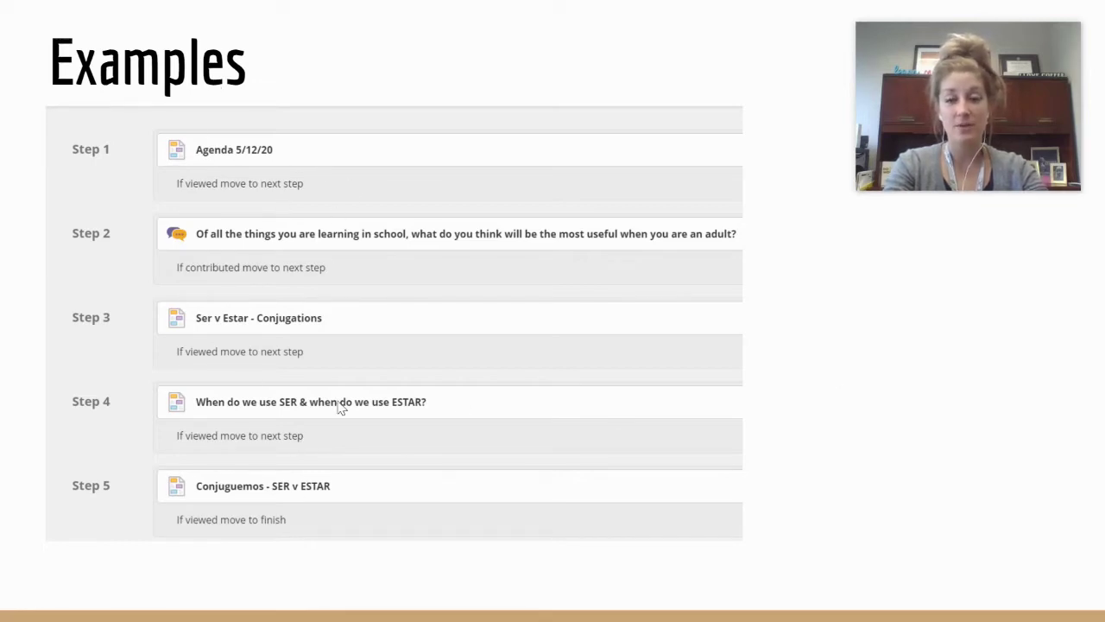
left_click(507, 285)
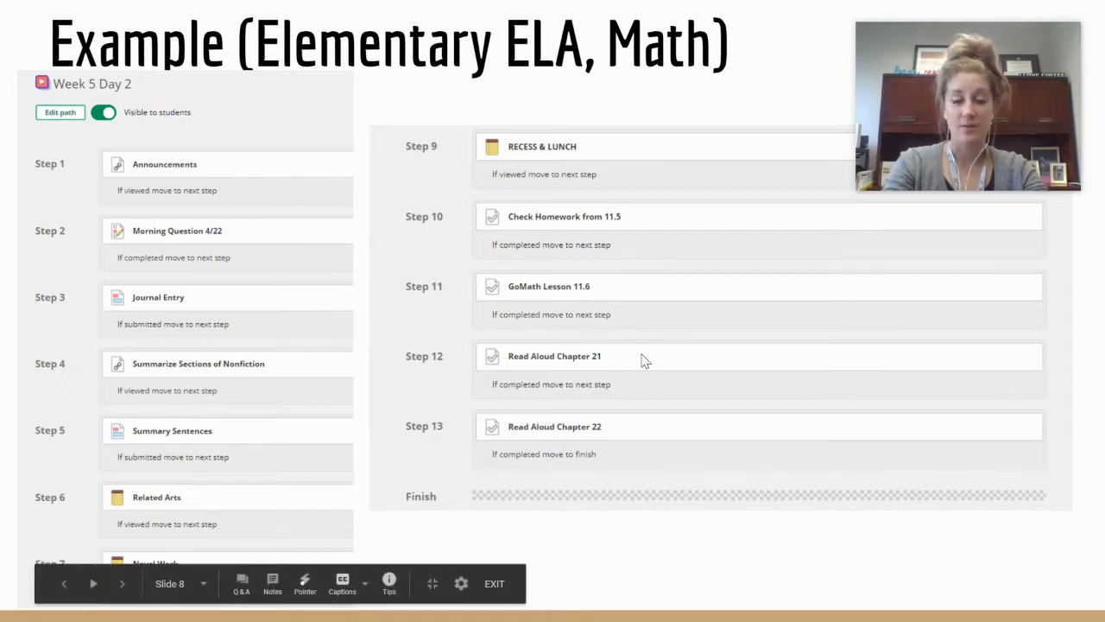
key("Right")
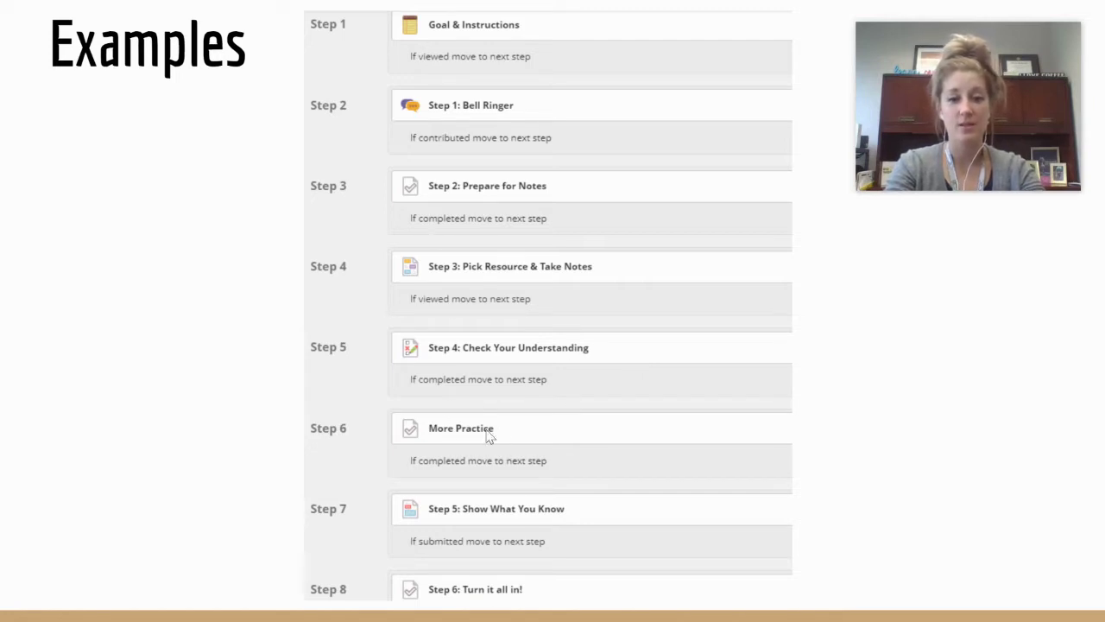
key("Right")
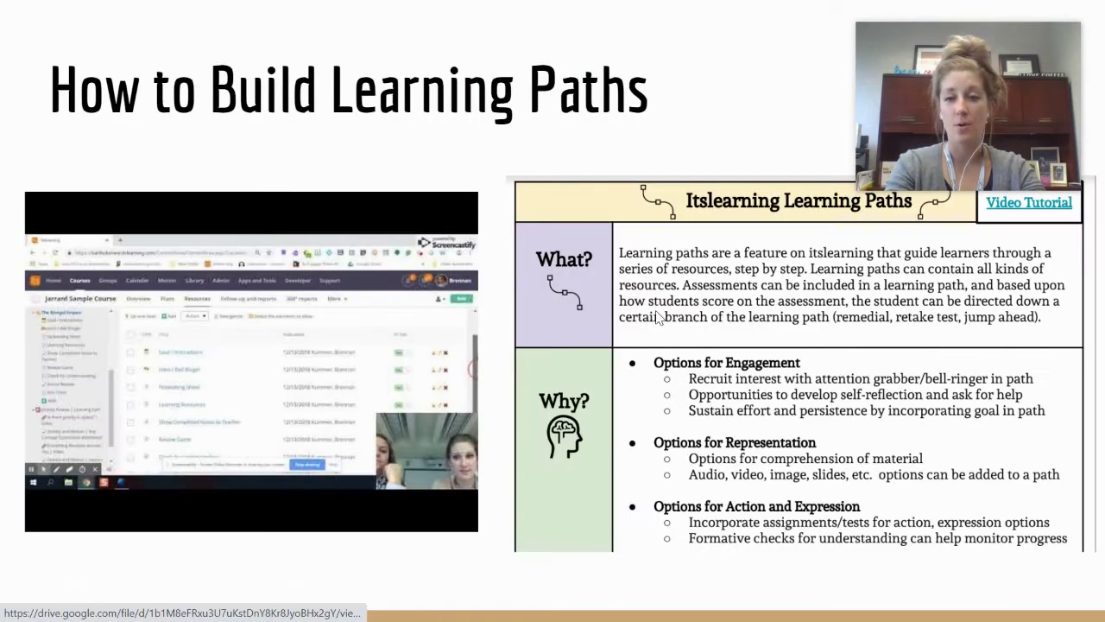
left_click_drag(1050, 92, 1034, 77)
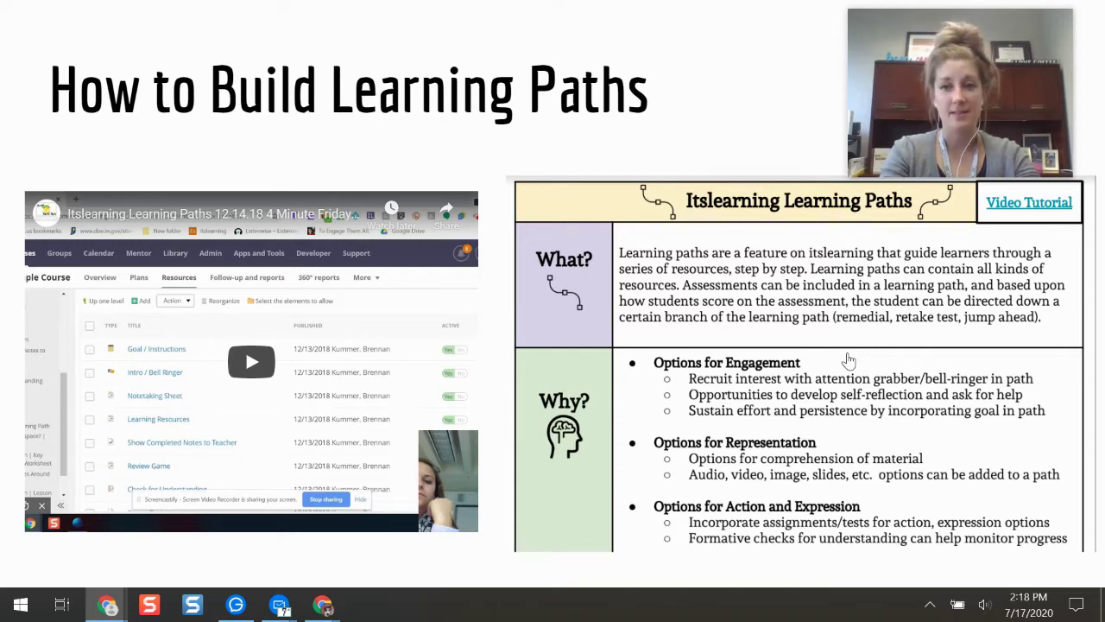
left_click(1027, 437)
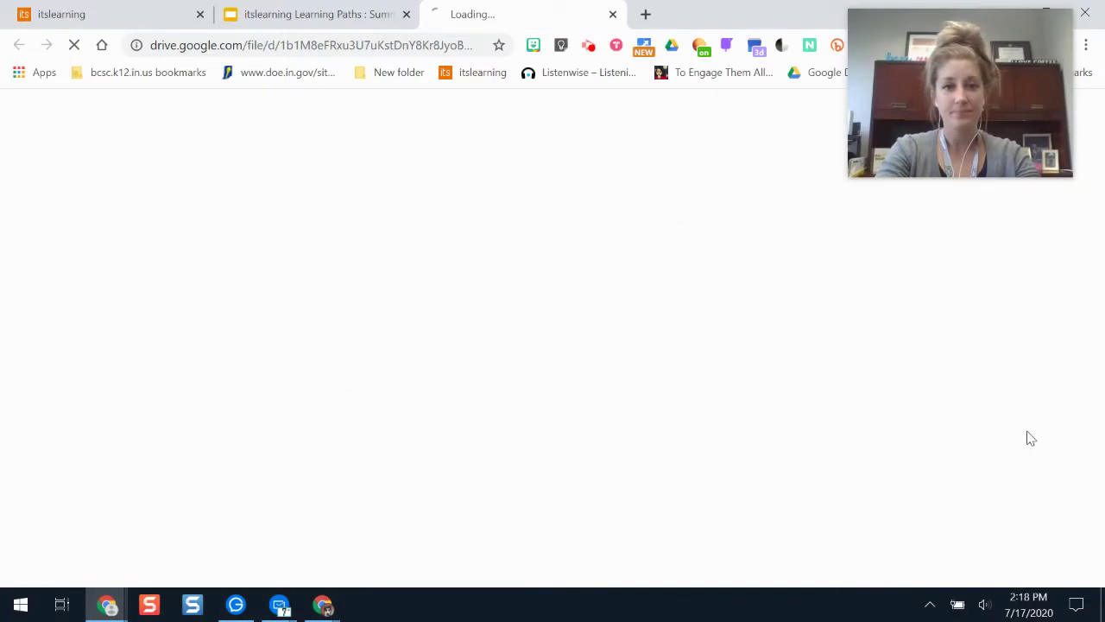
left_click(614, 14)
left_click(780, 181)
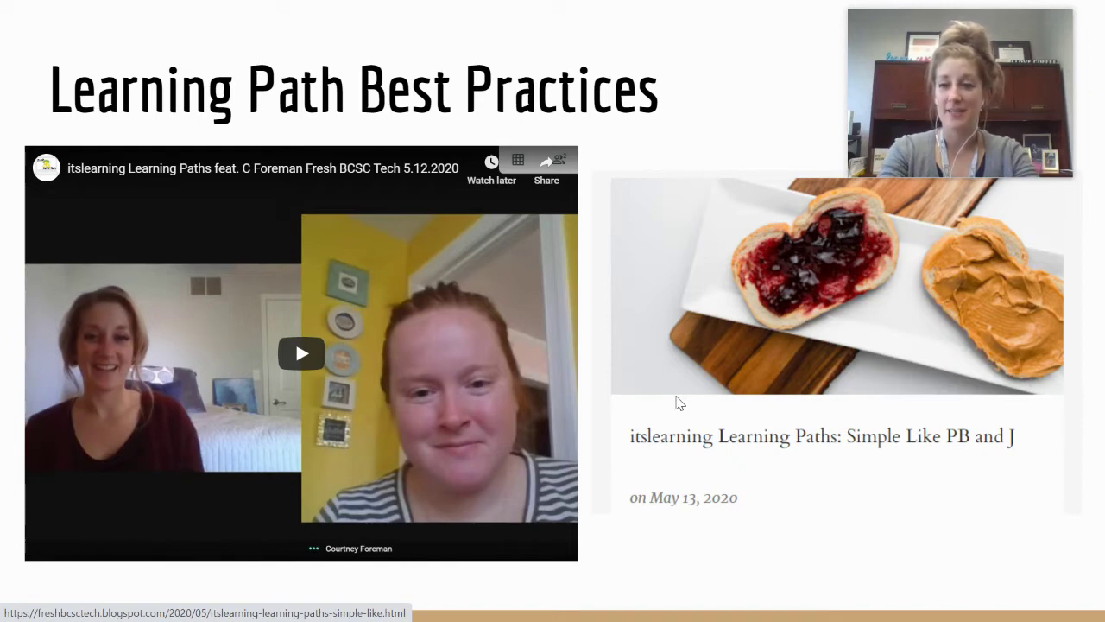
End the slideshow and switch to the Unit 3 folder of the Sample Course Brenny in itslearning.
key("Right")
key("Escape")
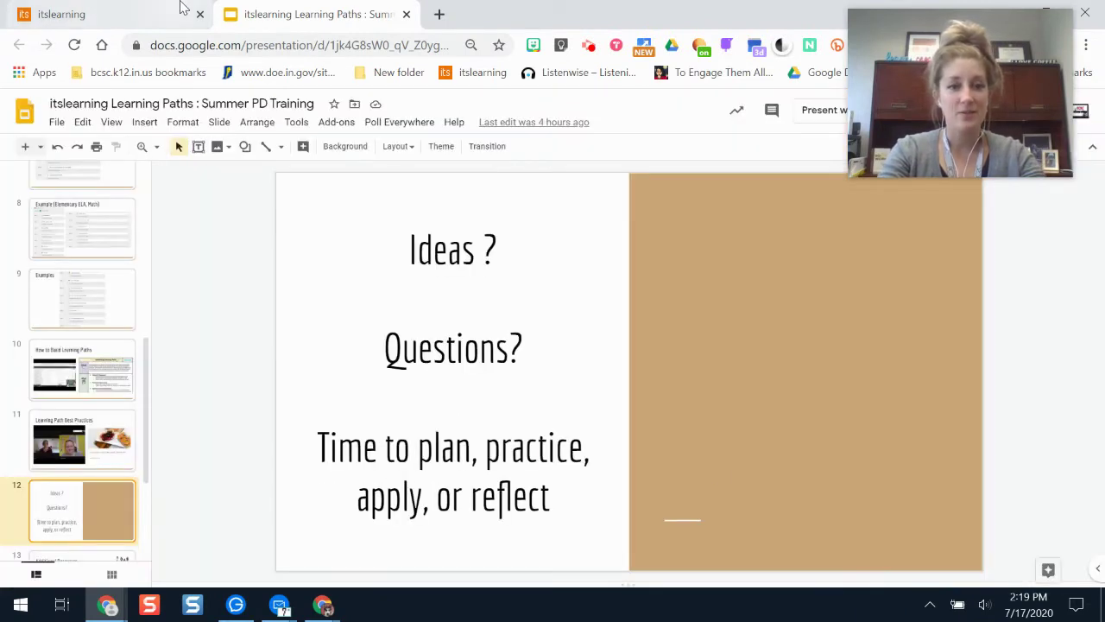
left_click(181, 10)
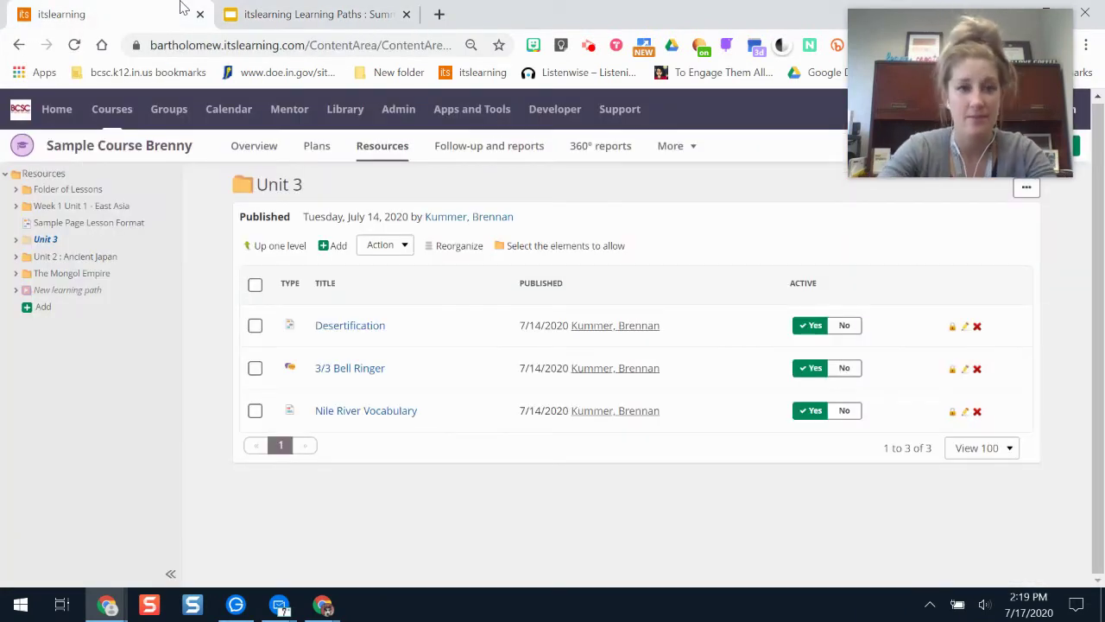
mouse_move(966, 137)
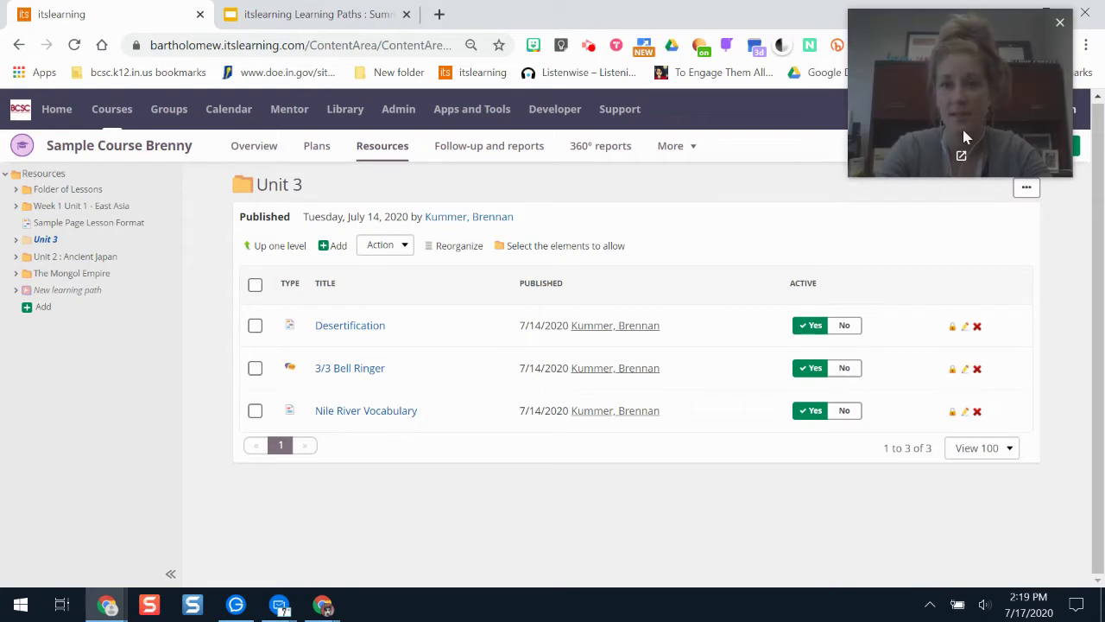
left_click_drag(947, 37, 953, 420)
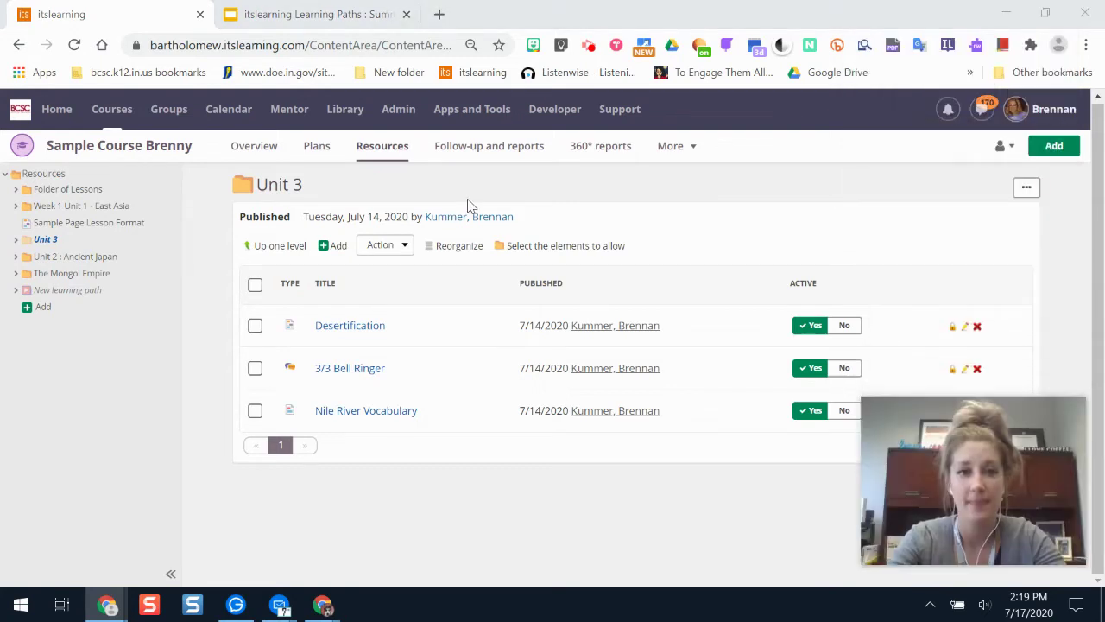
Open The Mongol Empire folder from the course's main resources list.
left_click(373, 151)
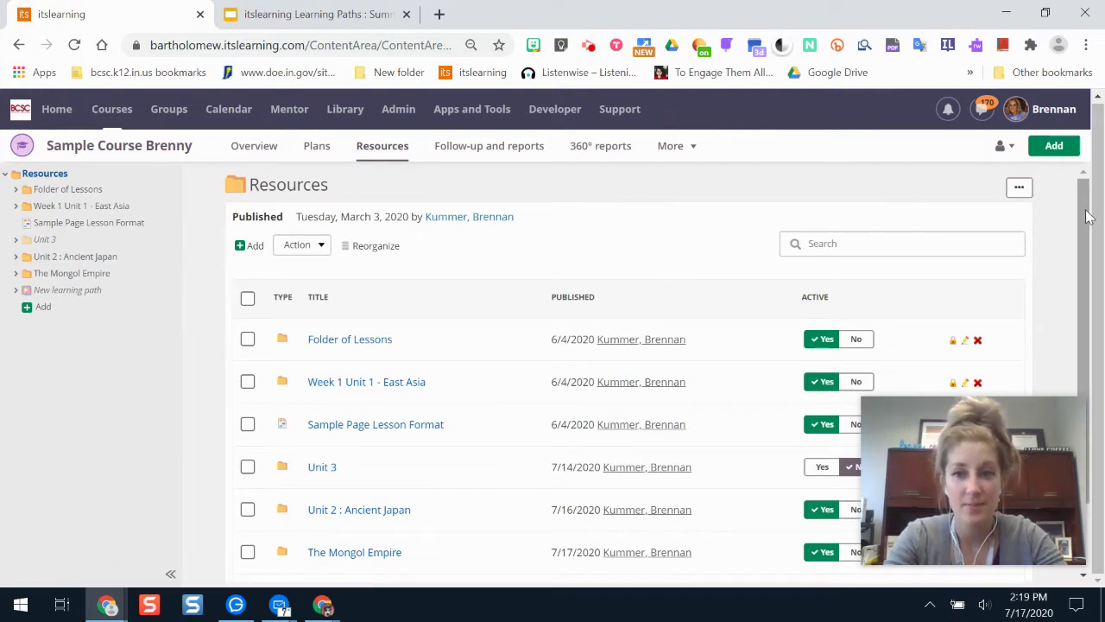
left_click_drag(1095, 216, 1094, 332)
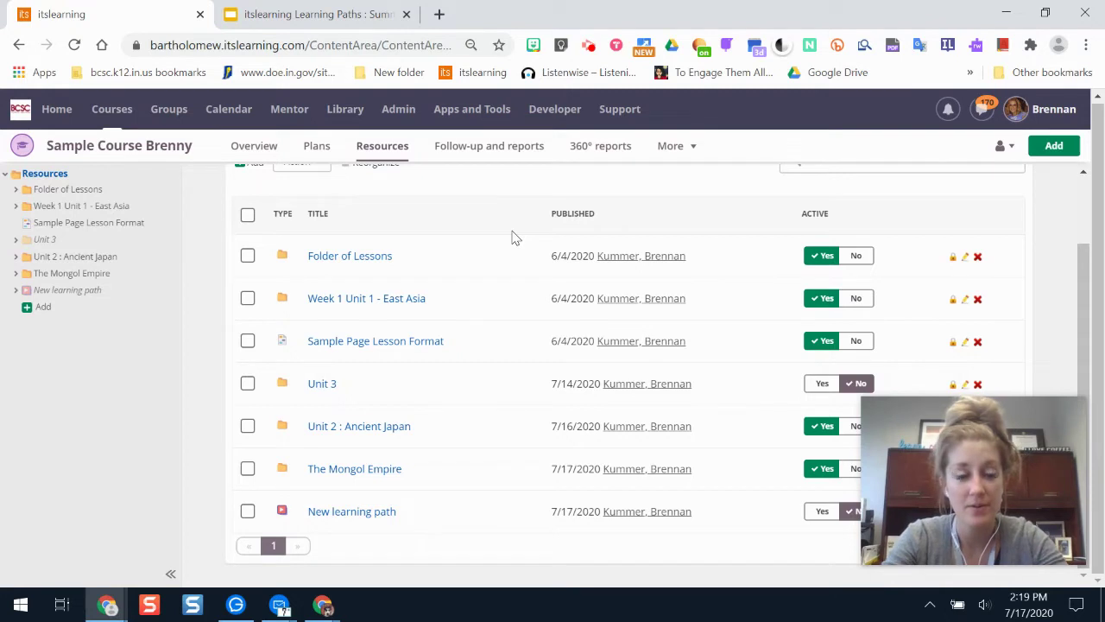
left_click(368, 468)
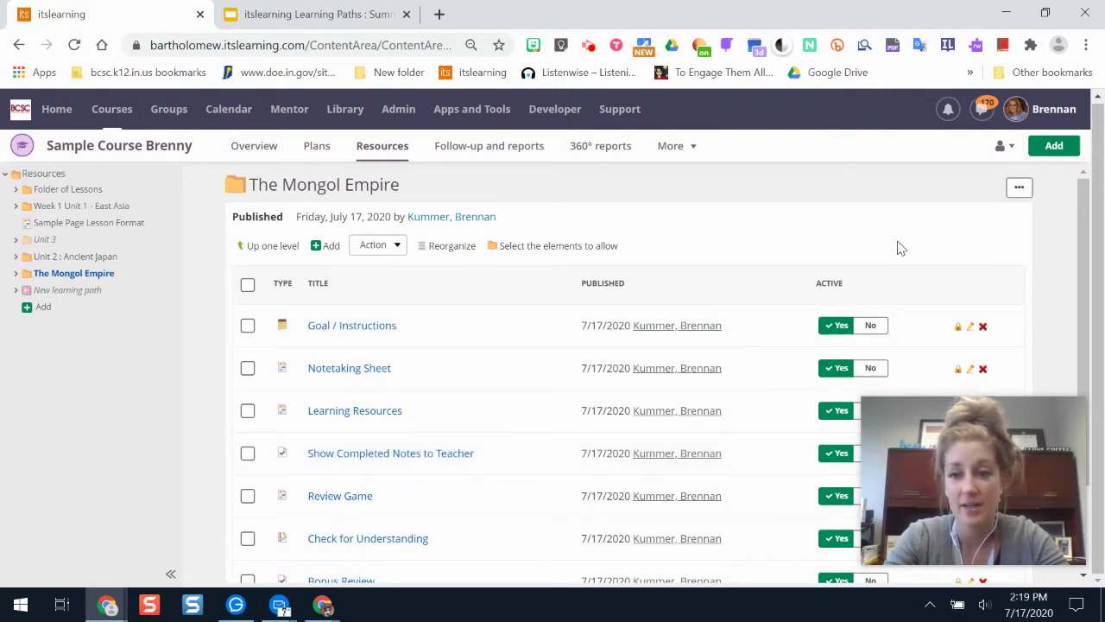
Examine The Mongol Empire folder's contents and the option to make it a learning path, without converting it.
left_click(1018, 190)
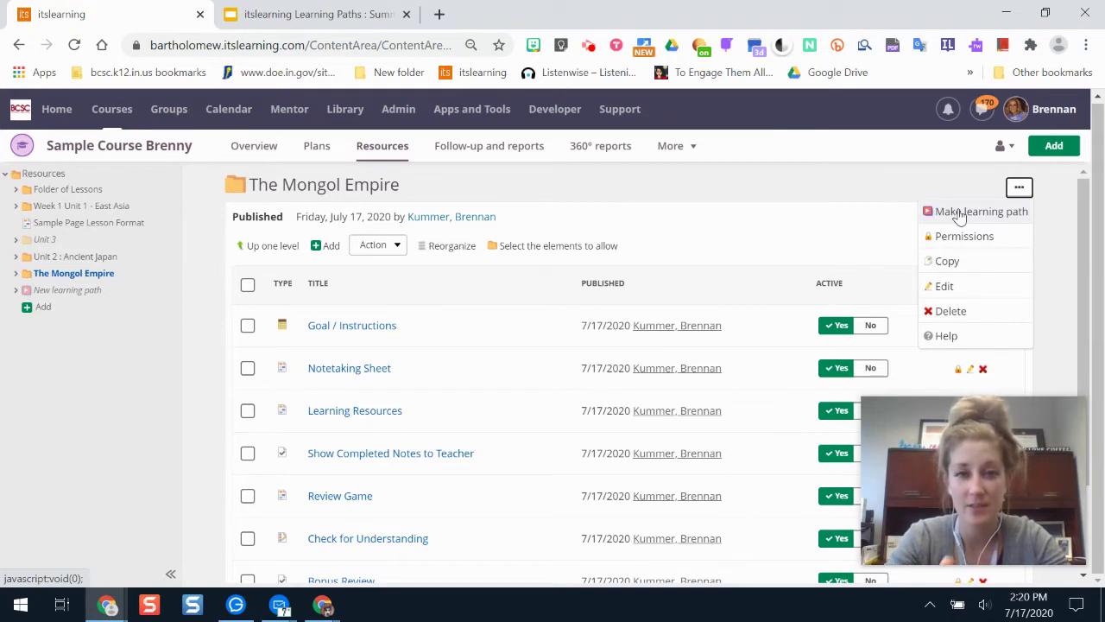
left_click(698, 249)
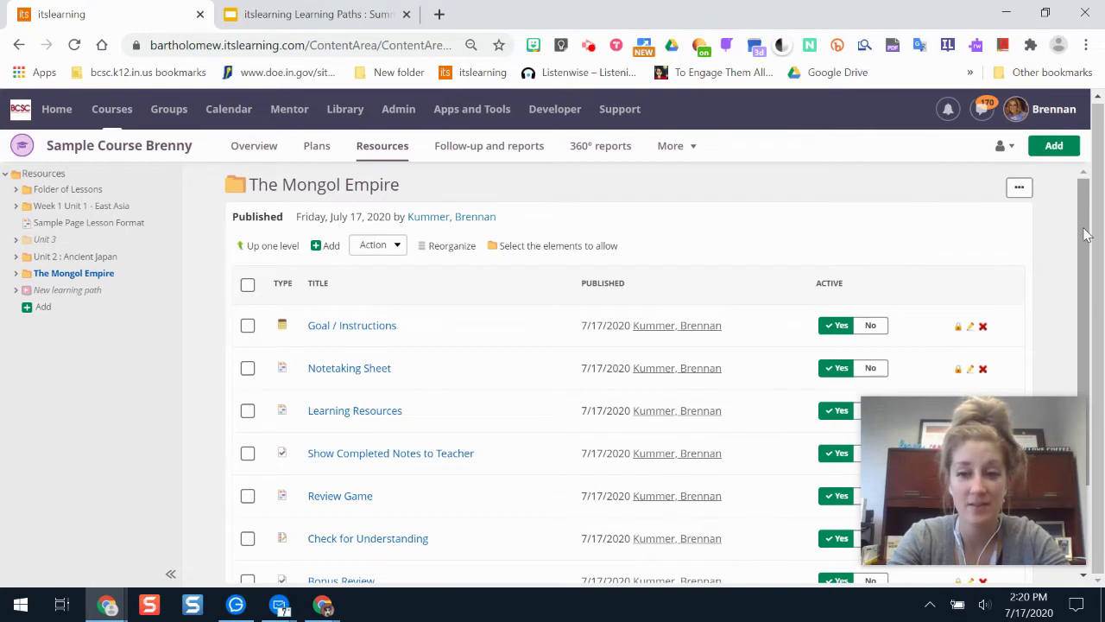
left_click_drag(1086, 235, 1089, 385)
left_click_drag(1094, 319, 1081, 223)
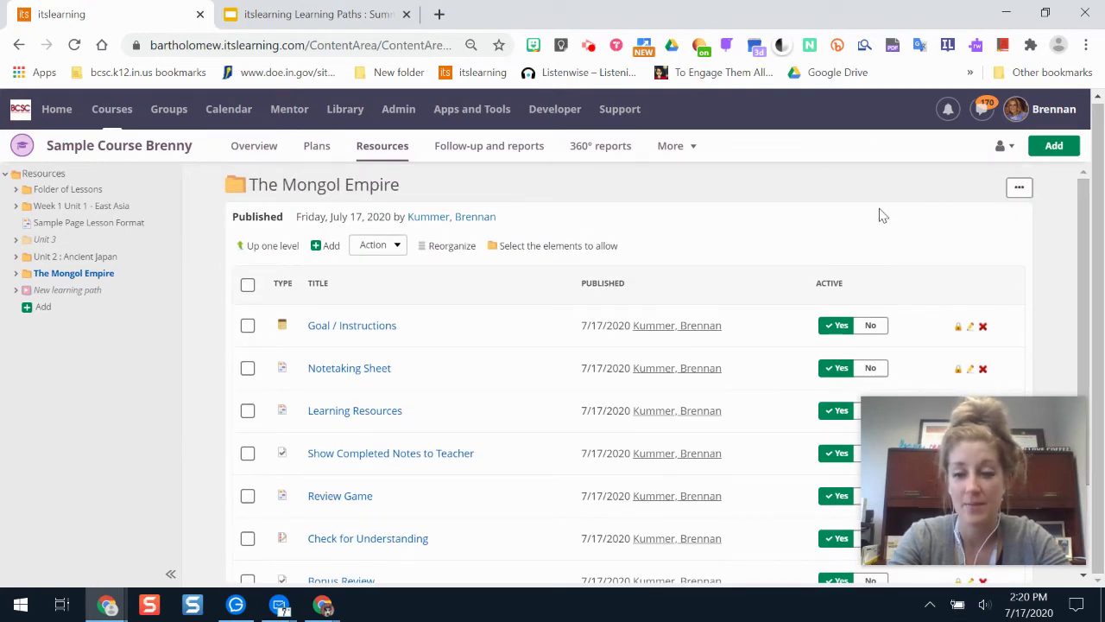
left_click_drag(1088, 252, 1085, 346)
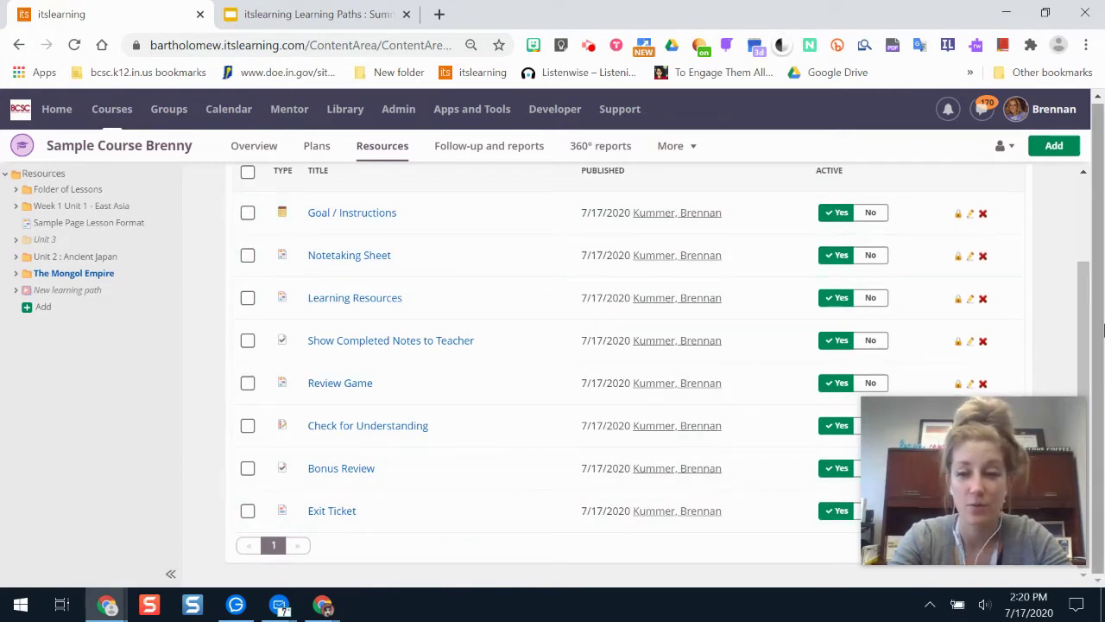
left_click_drag(1076, 305, 1102, 177)
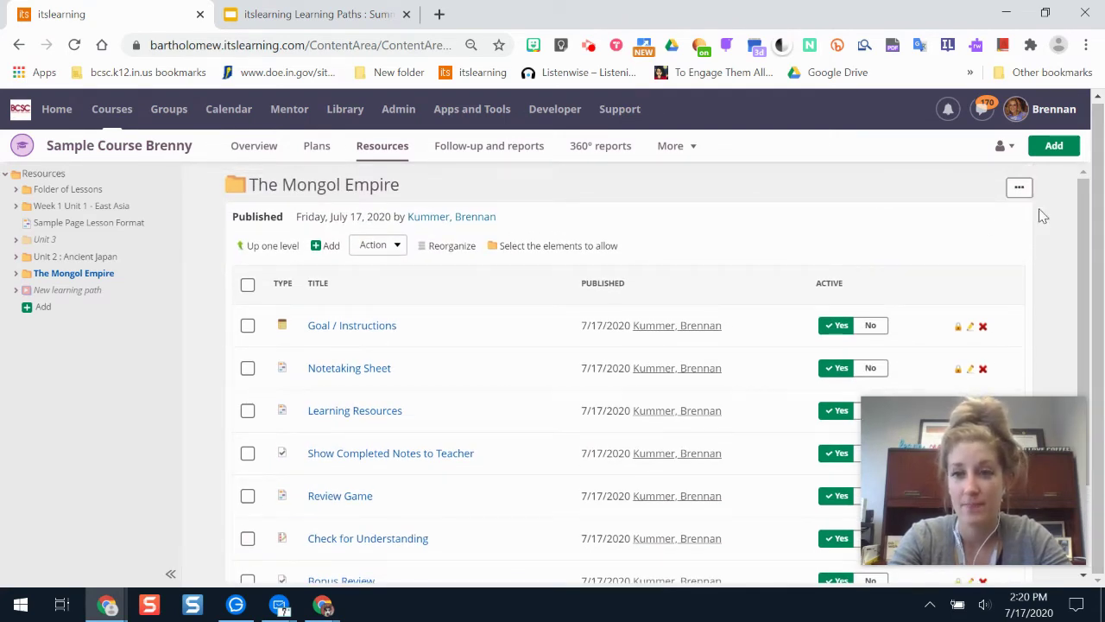
left_click(1019, 190)
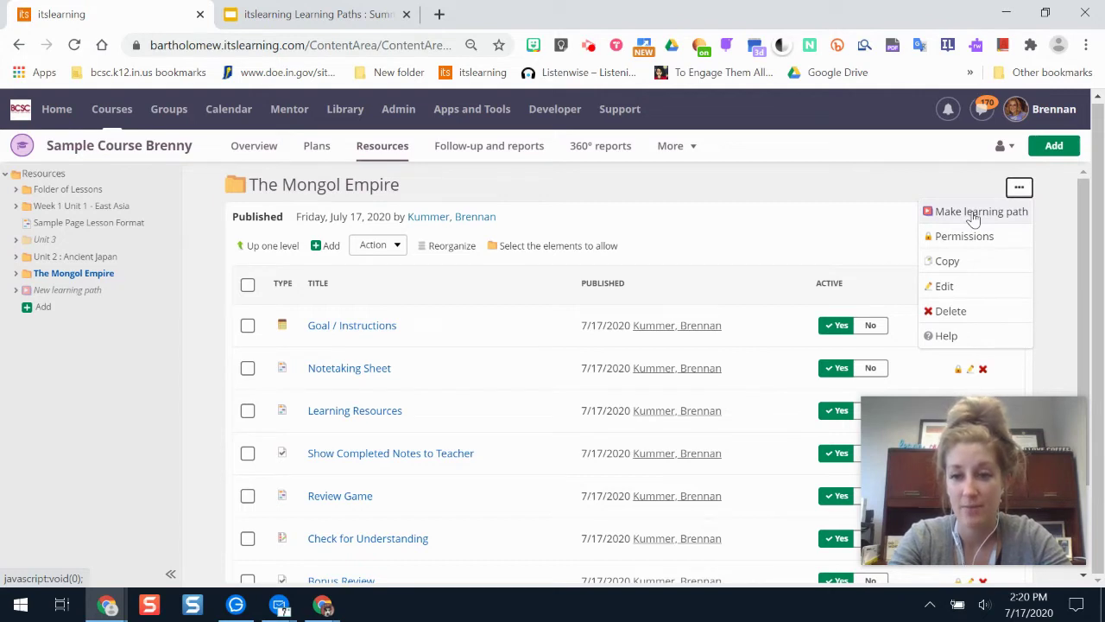
left_click(781, 190)
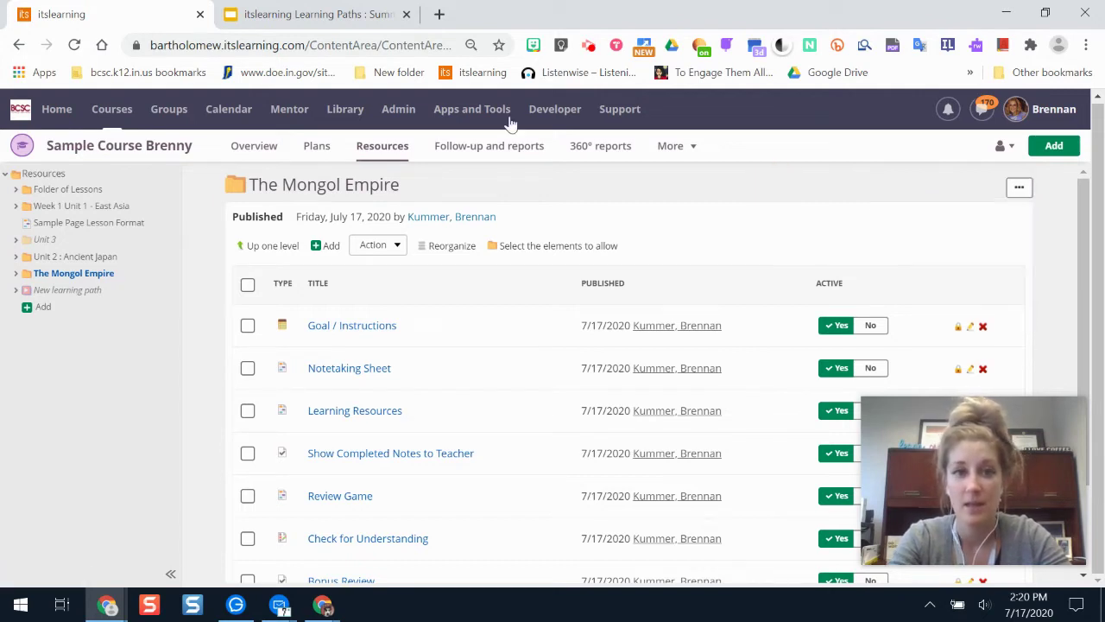
Add a new learning path activity to the main resources level of the course.
left_click(383, 147)
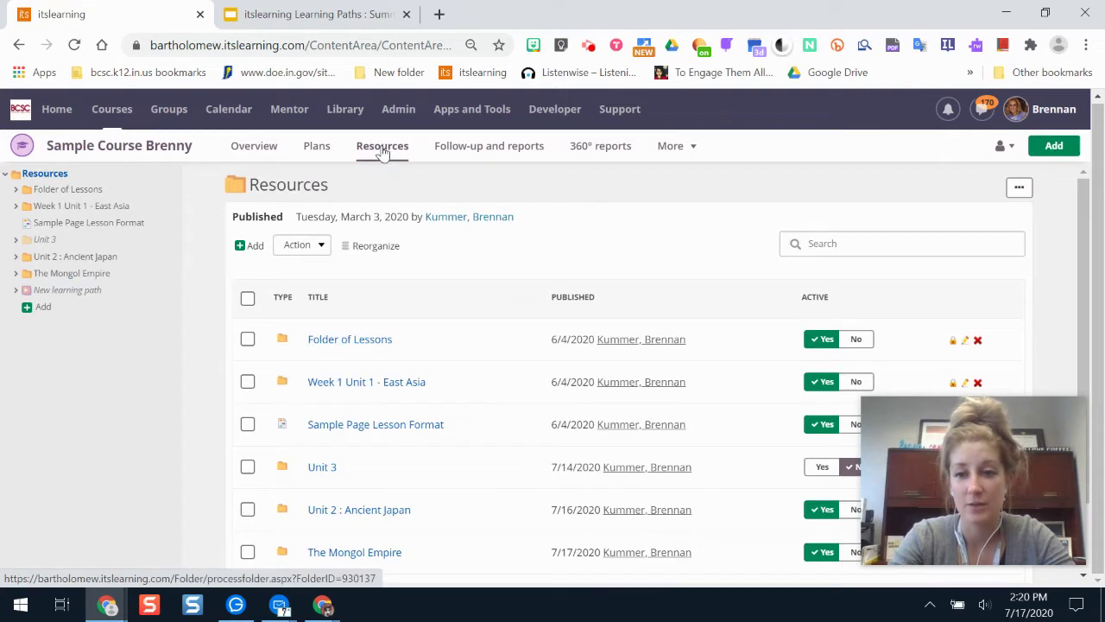
left_click(1048, 148)
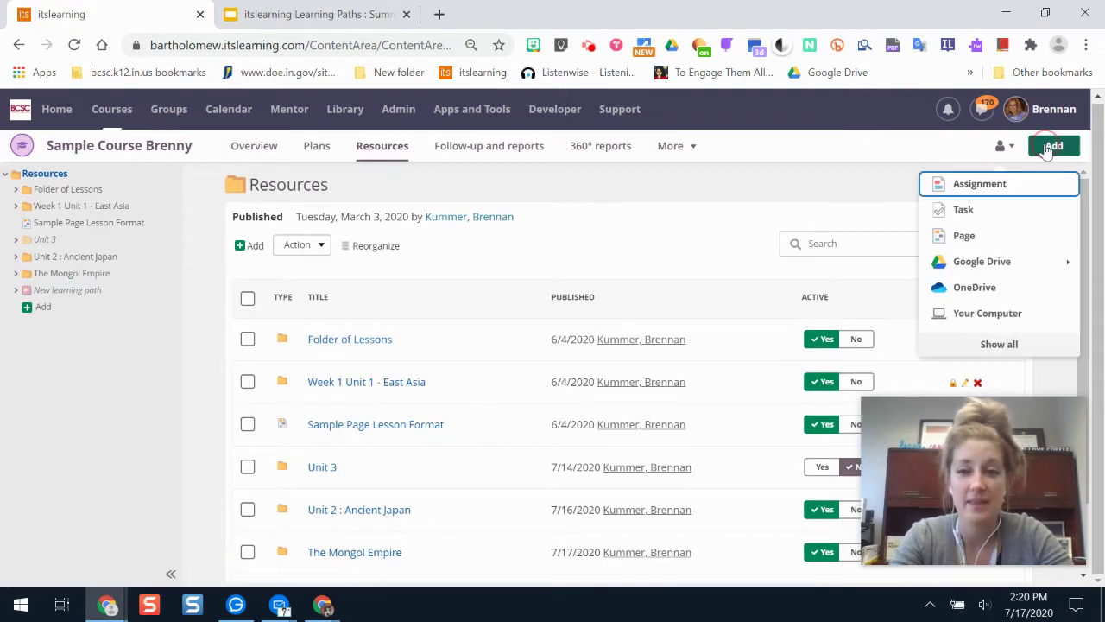
left_click(1001, 346)
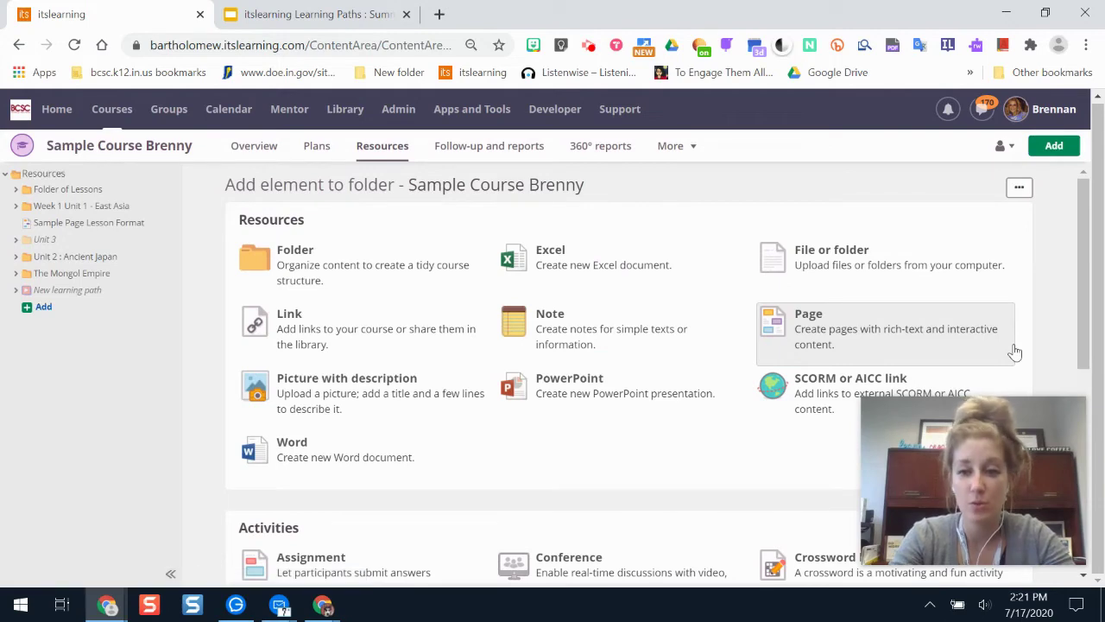
left_click_drag(1085, 238, 1095, 415)
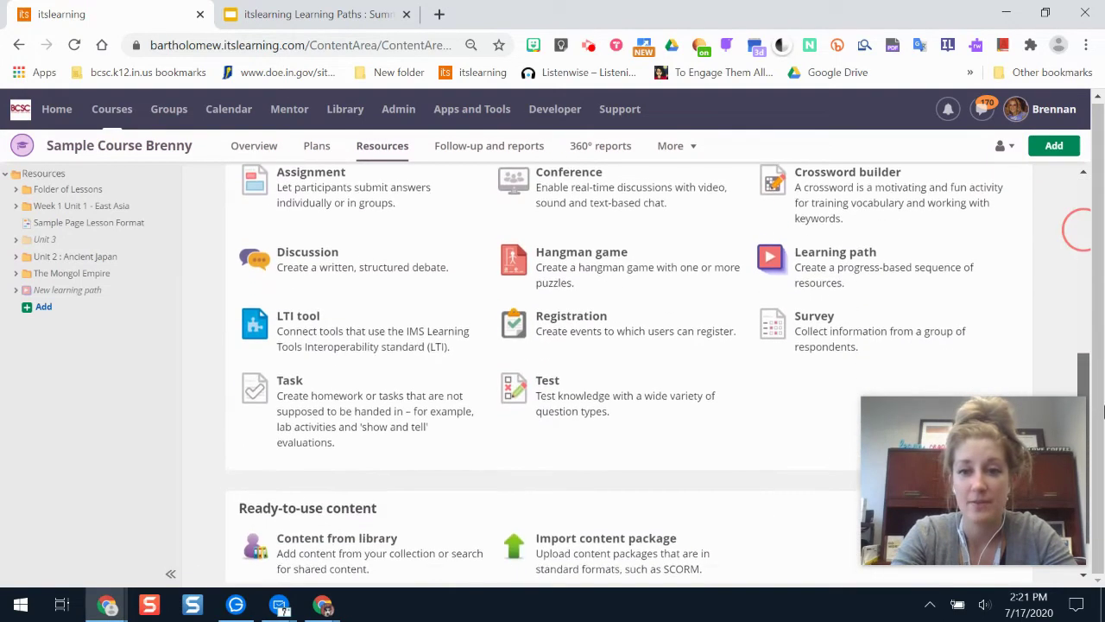
left_click(898, 281)
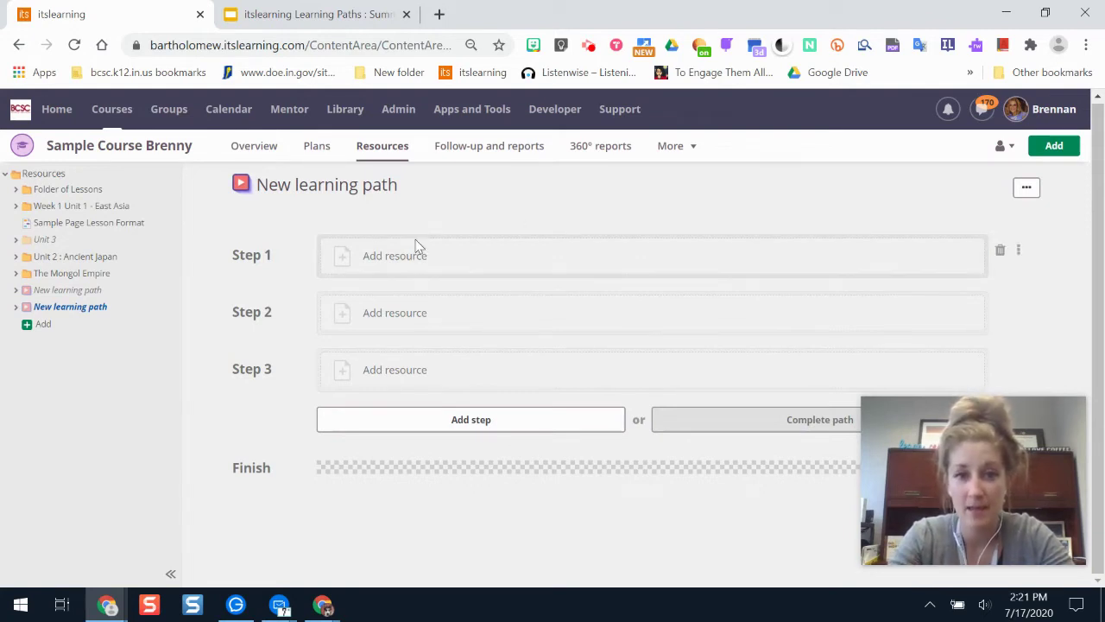
Examine the available resource sources for Step 1 of the new learning path, including the Google Drive options, without adding anything.
left_click(469, 259)
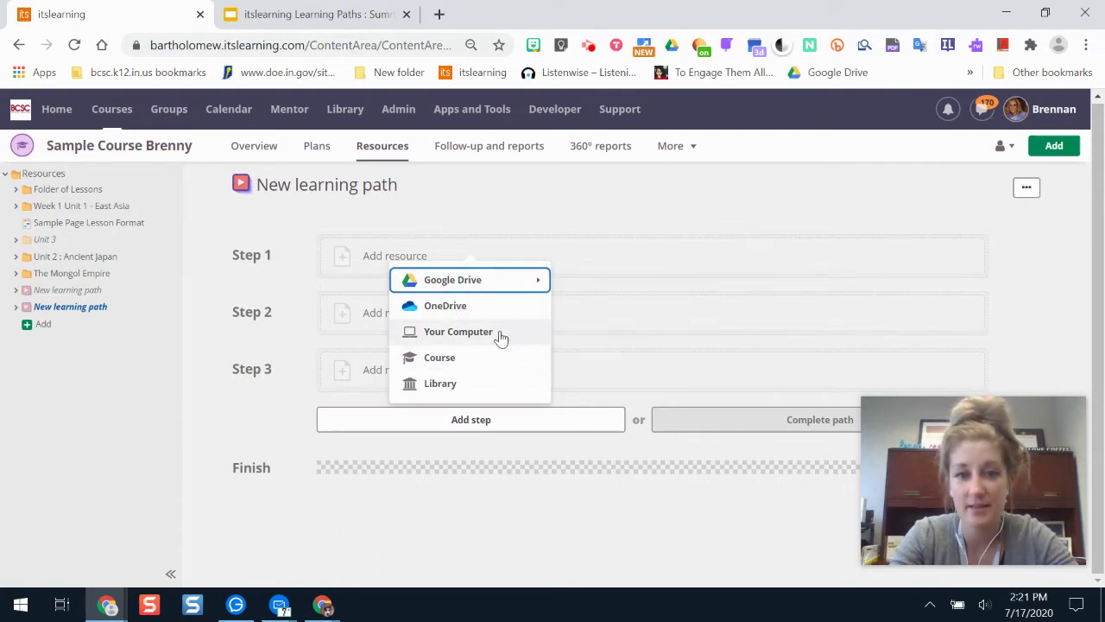
mouse_move(494, 283)
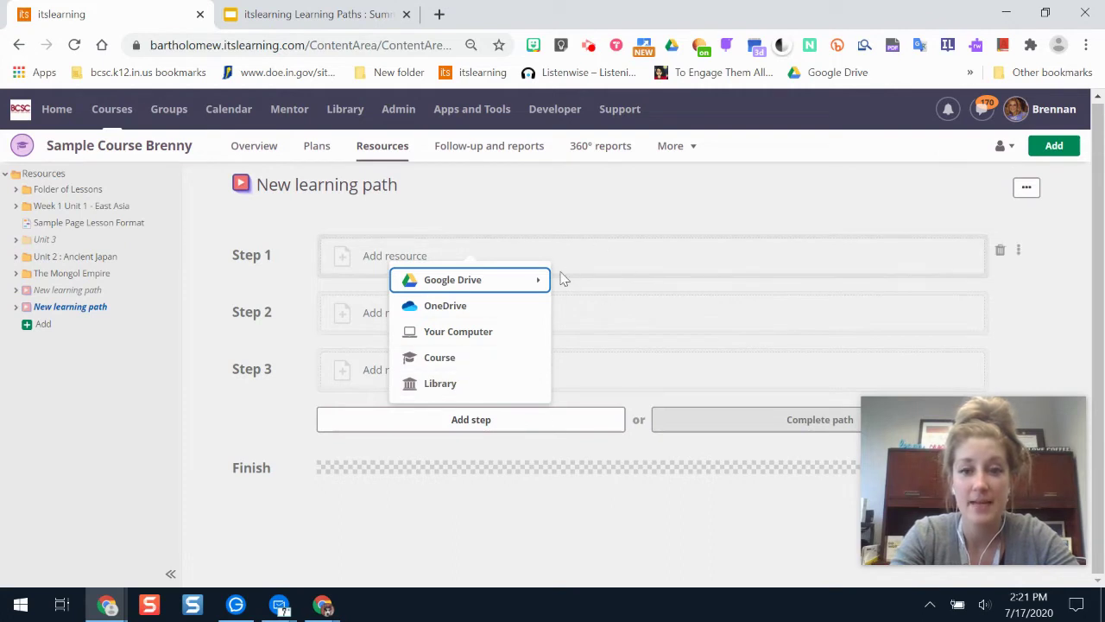
mouse_move(562, 276)
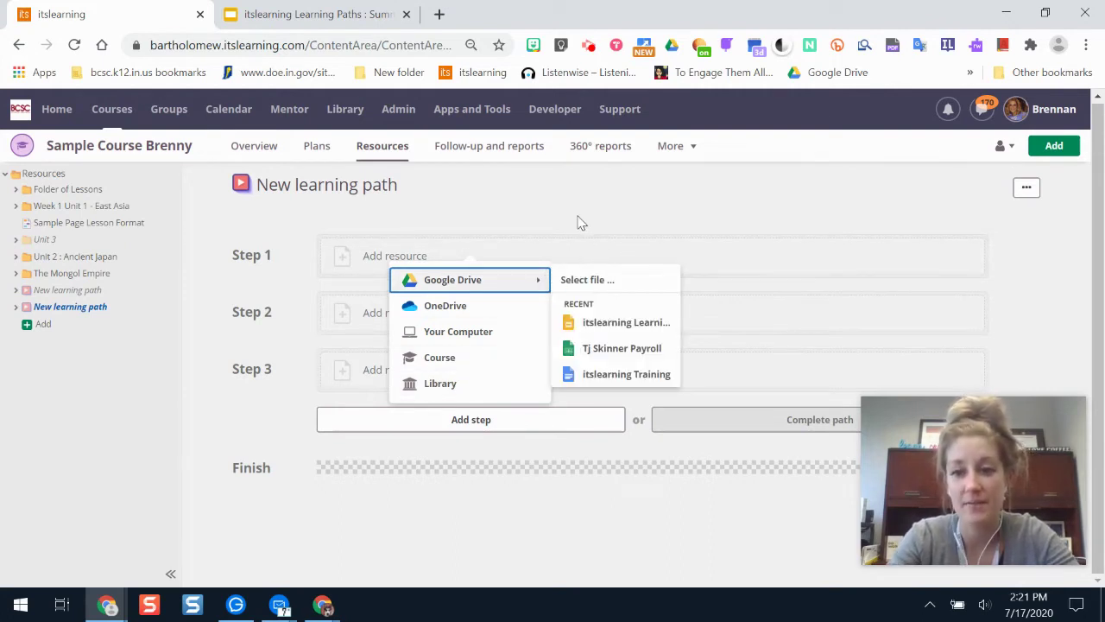
left_click(518, 518)
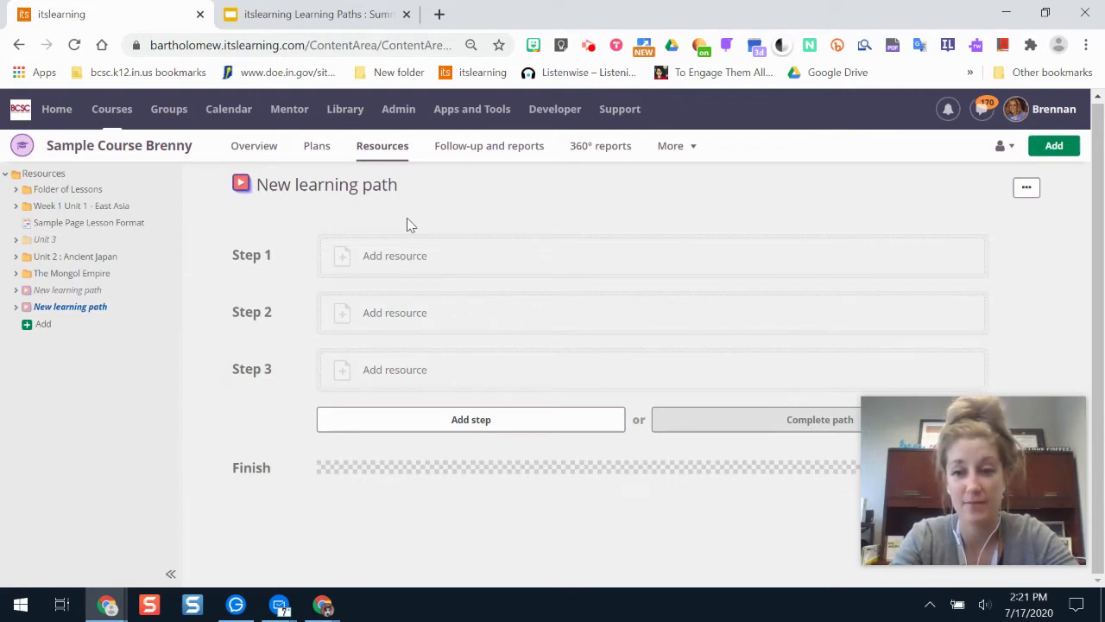
Convert The Mongol Empire folder into a learning path.
left_click(73, 273)
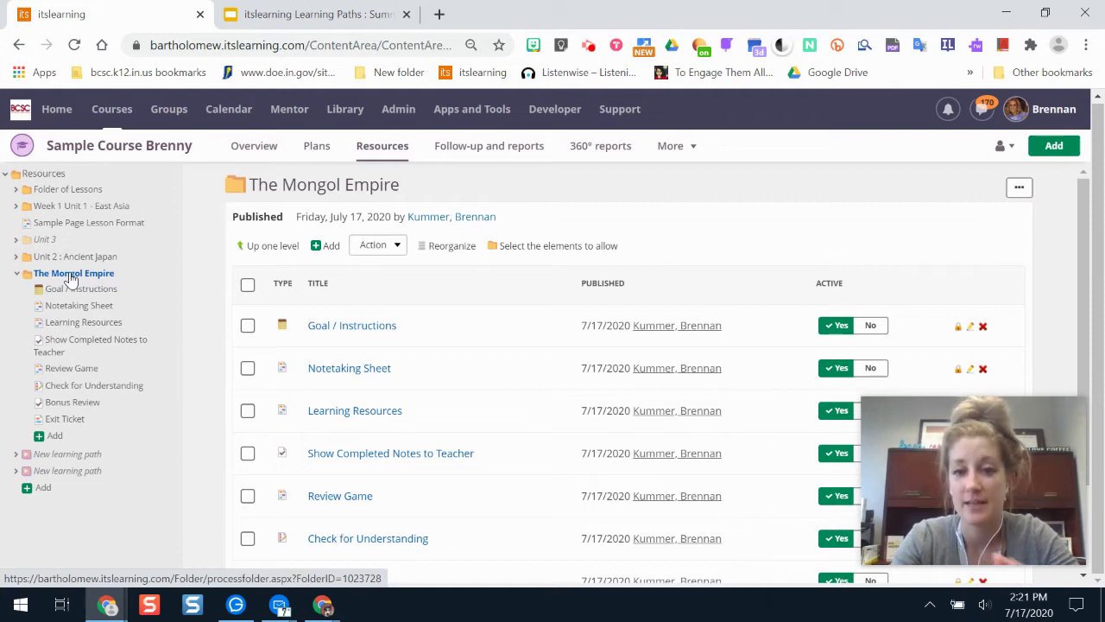
left_click(1018, 188)
left_click(969, 215)
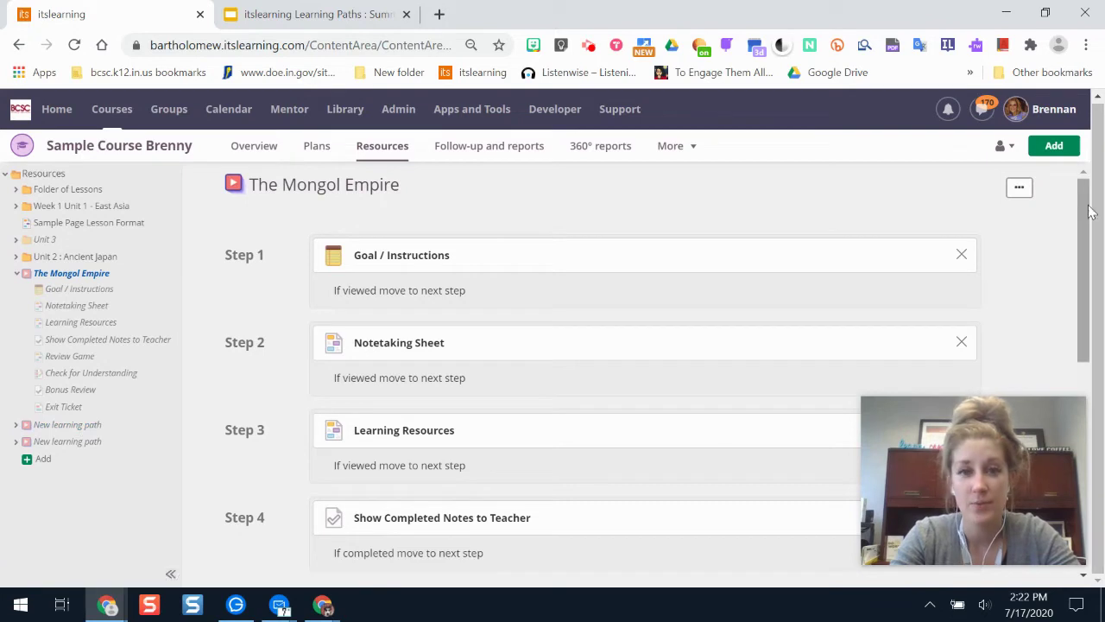
Remove Step 4, Show Completed Notes to Teacher, from the path by moving its resource to the Sample Course Brenny main level.
left_click_drag(1084, 220, 1100, 289)
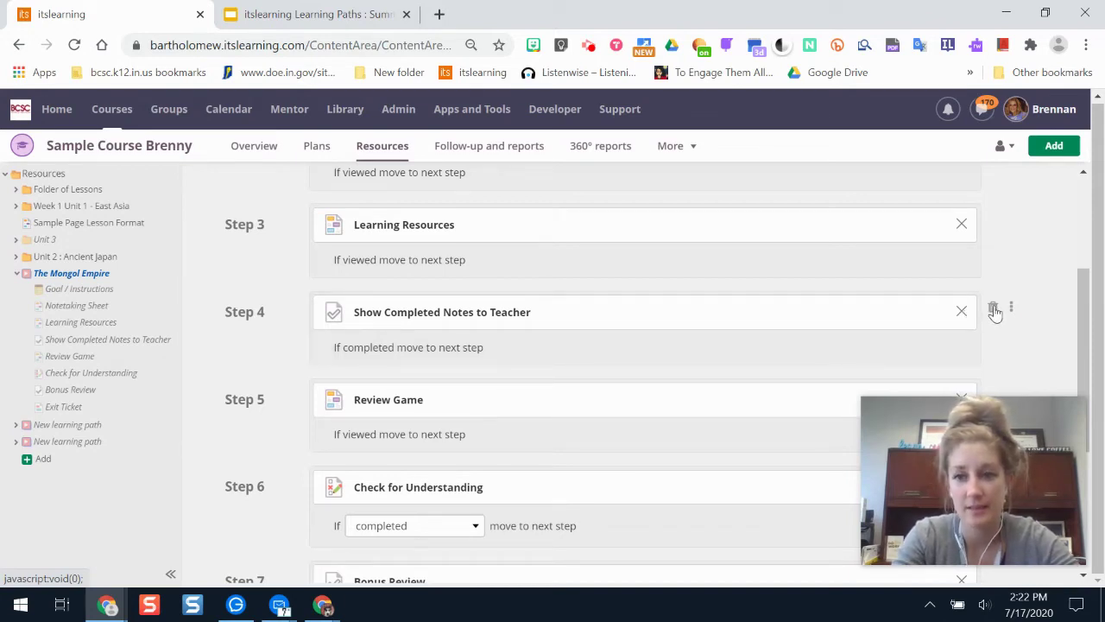
left_click(993, 309)
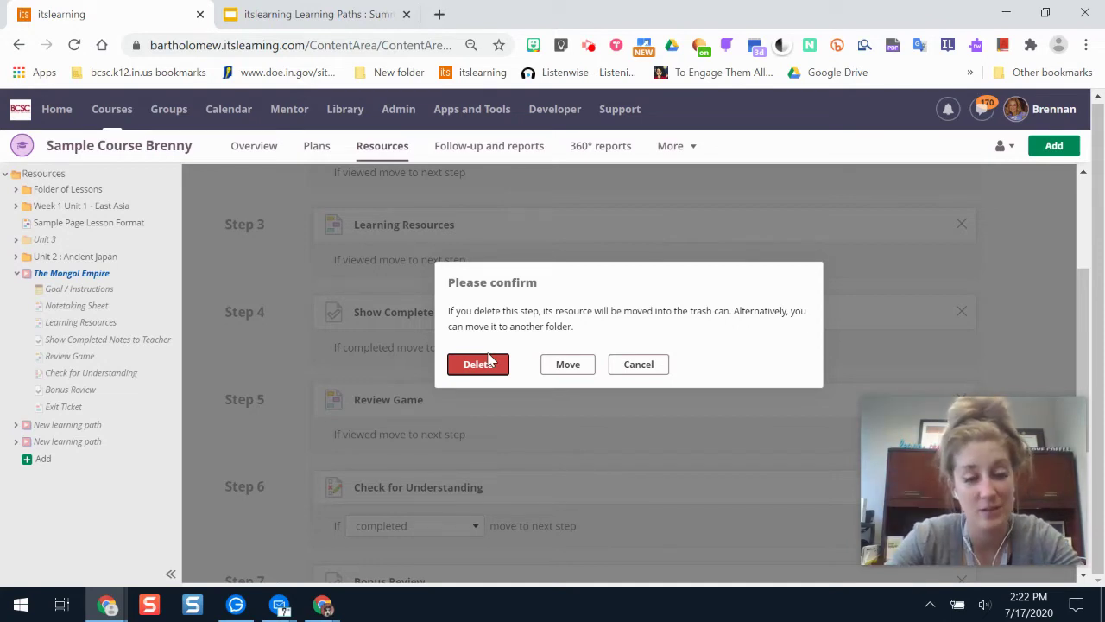
left_click(569, 364)
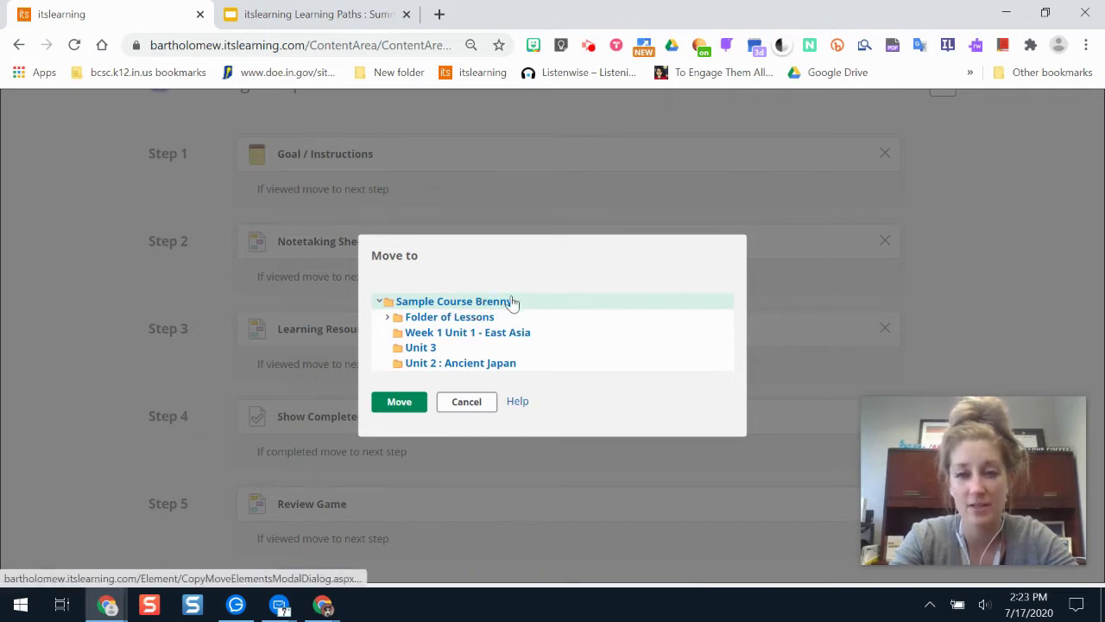
left_click(402, 401)
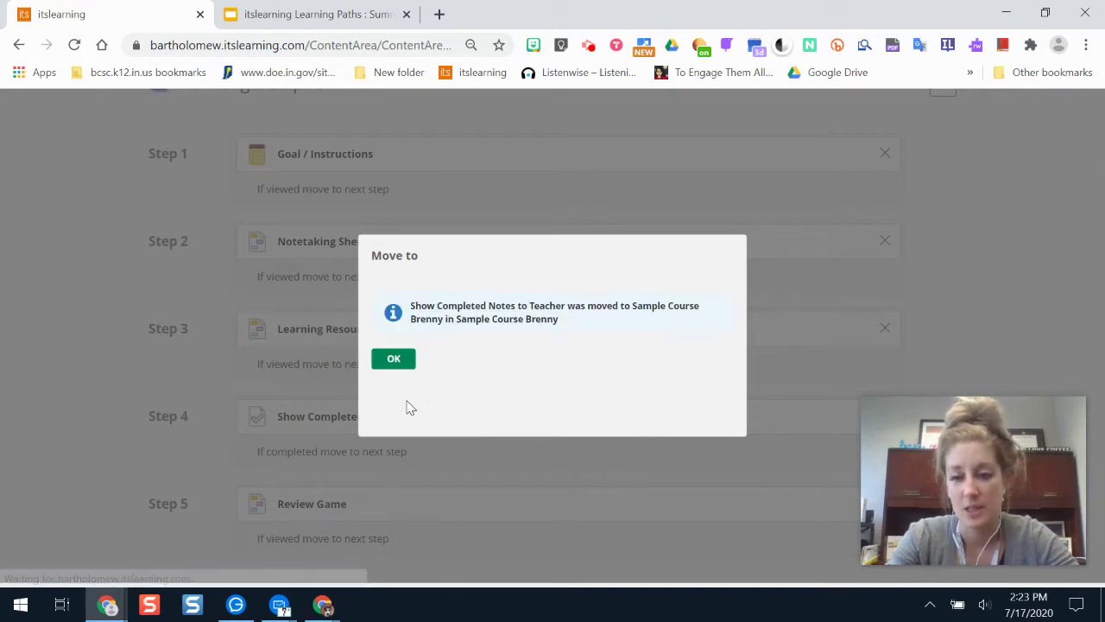
left_click(402, 385)
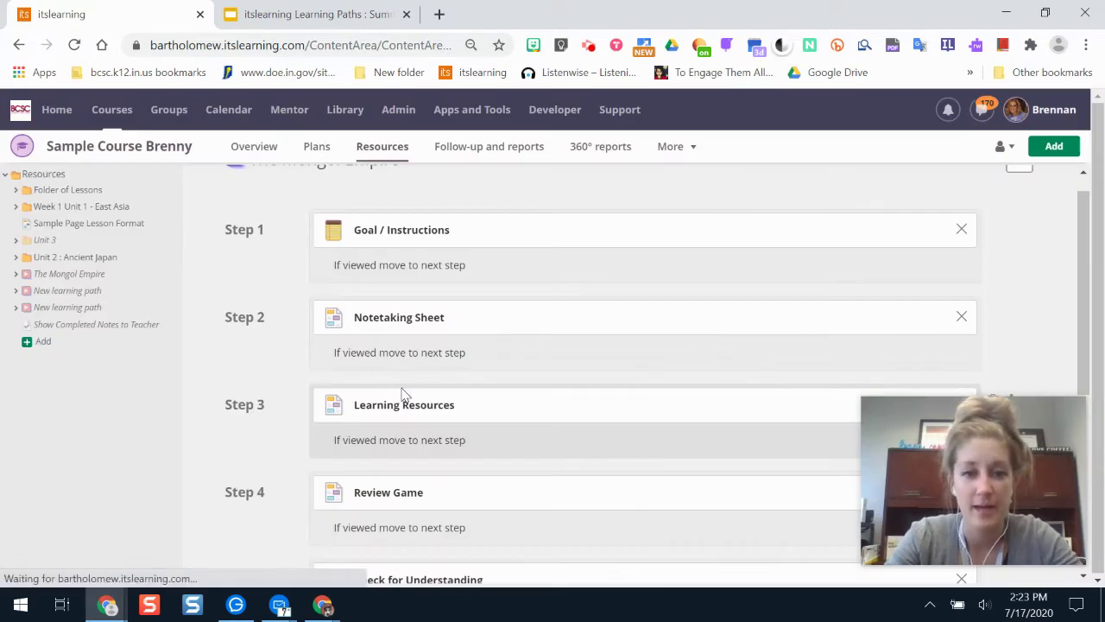
Look over the path's remaining steps and read through the Goal / Instructions note in Step 1.
left_click_drag(1093, 244, 1103, 316)
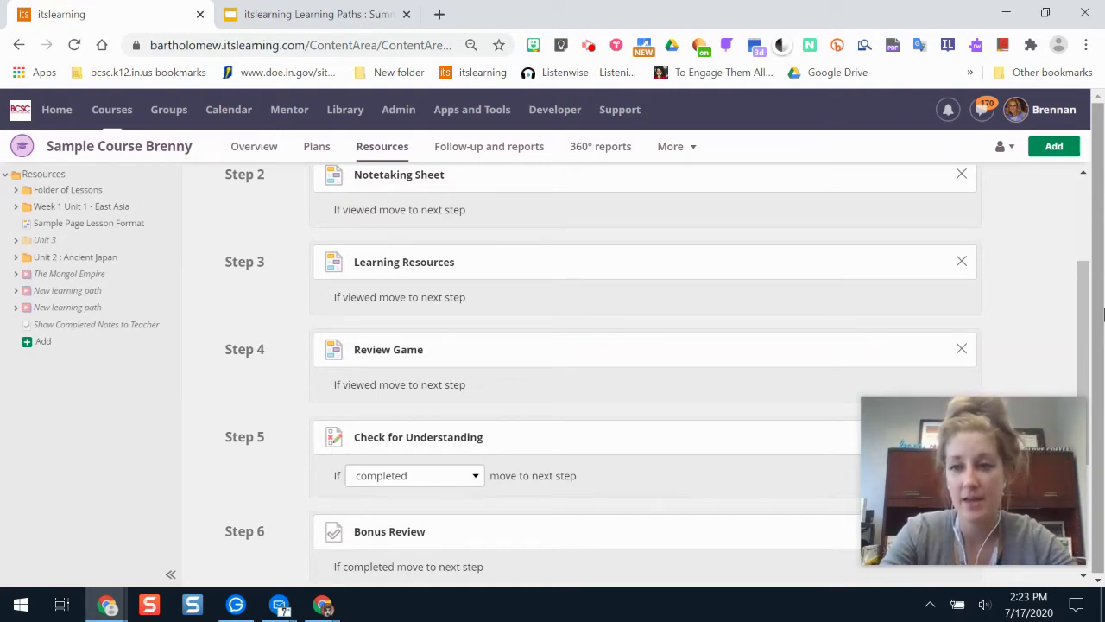
left_click_drag(1090, 338, 1103, 247)
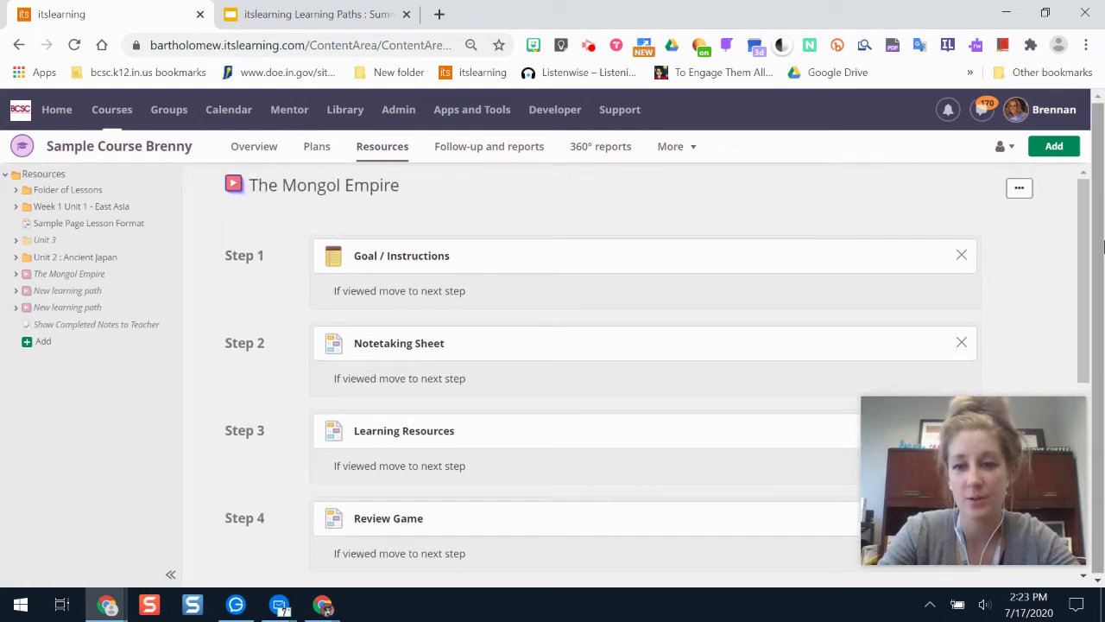
left_click(406, 262)
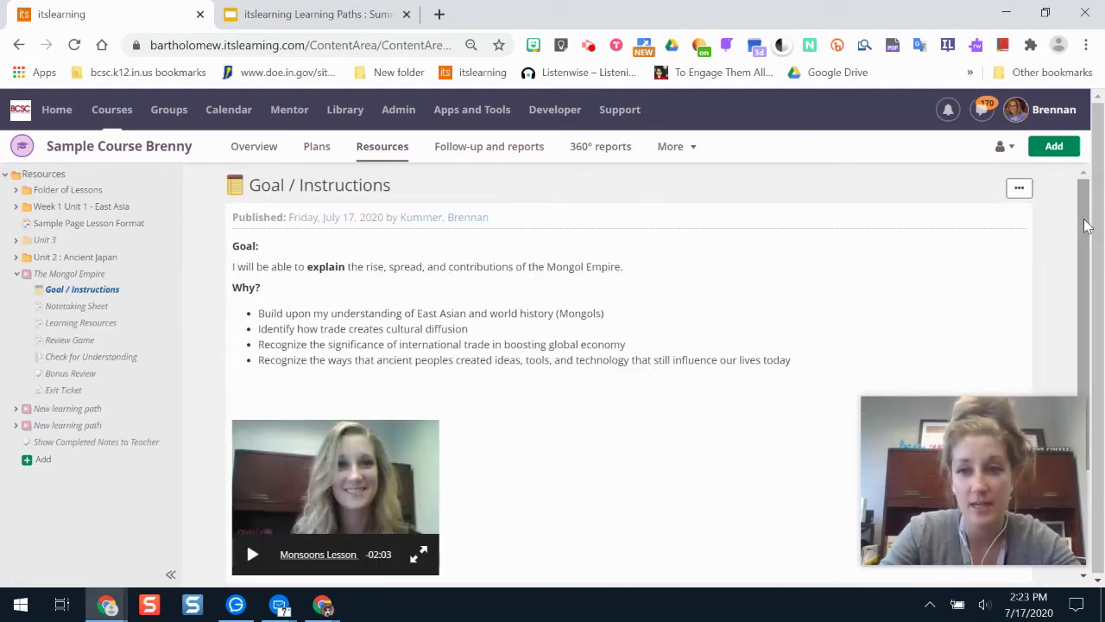
scroll(1045, 230, "down", 1)
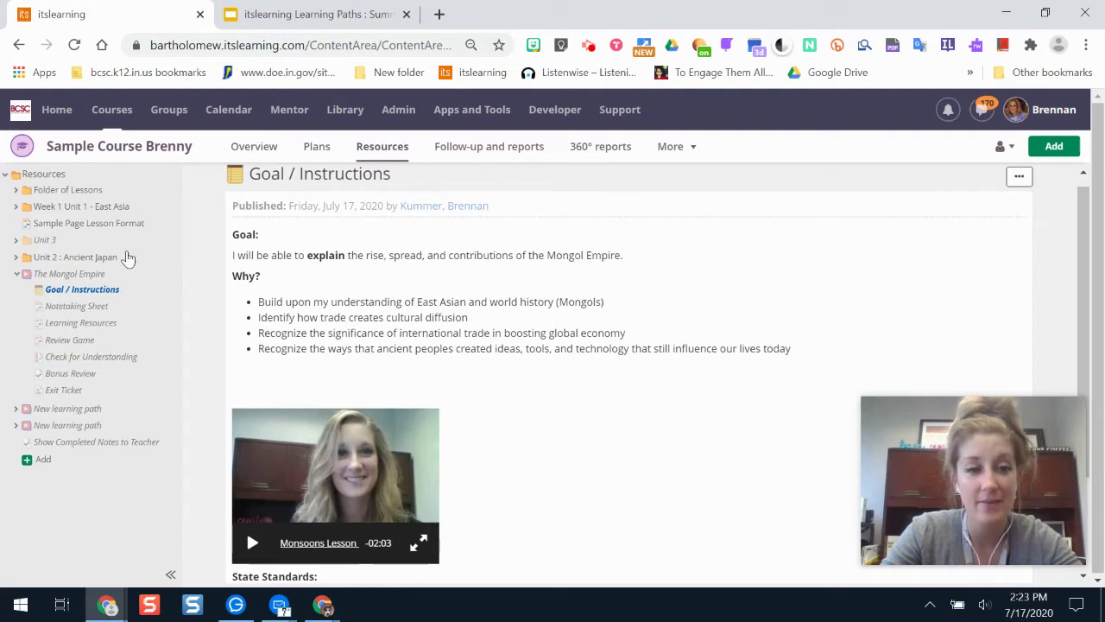
left_click_drag(1083, 257, 1094, 356)
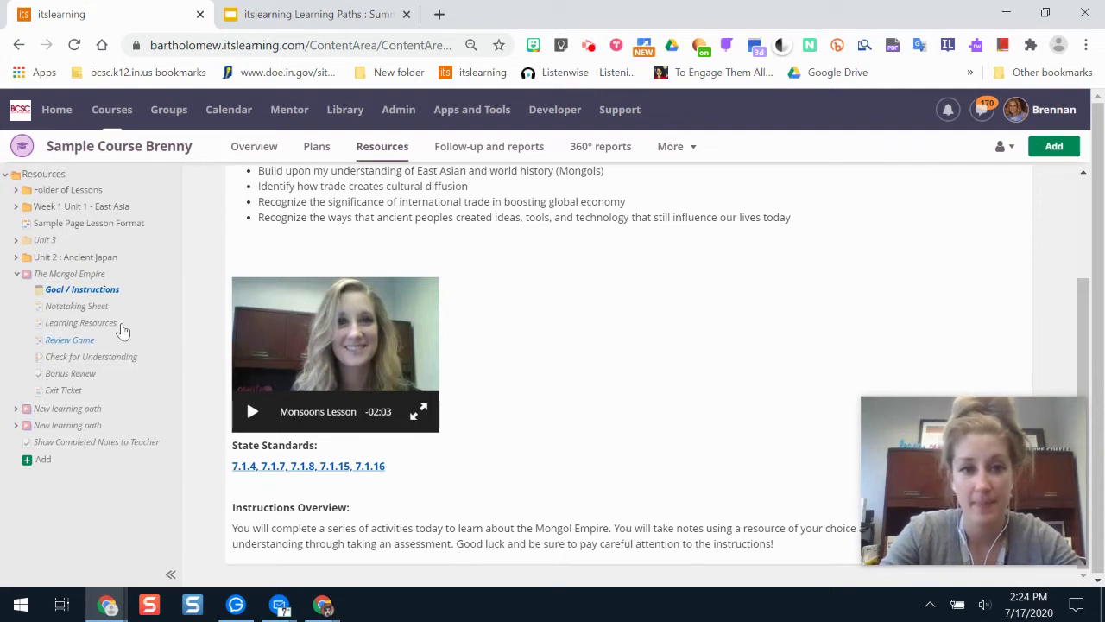
Edit the Goal / Instructions note, deleting the empty lines between the bullet list and the video plus the final "y" of "today", and save it.
left_click(61, 276)
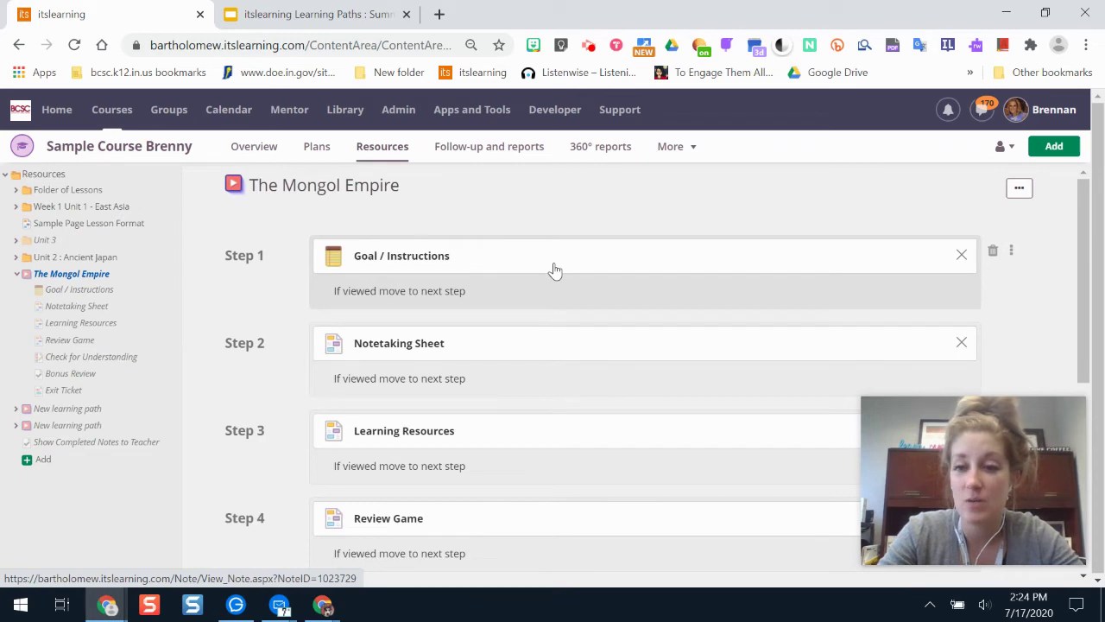
left_click(440, 256)
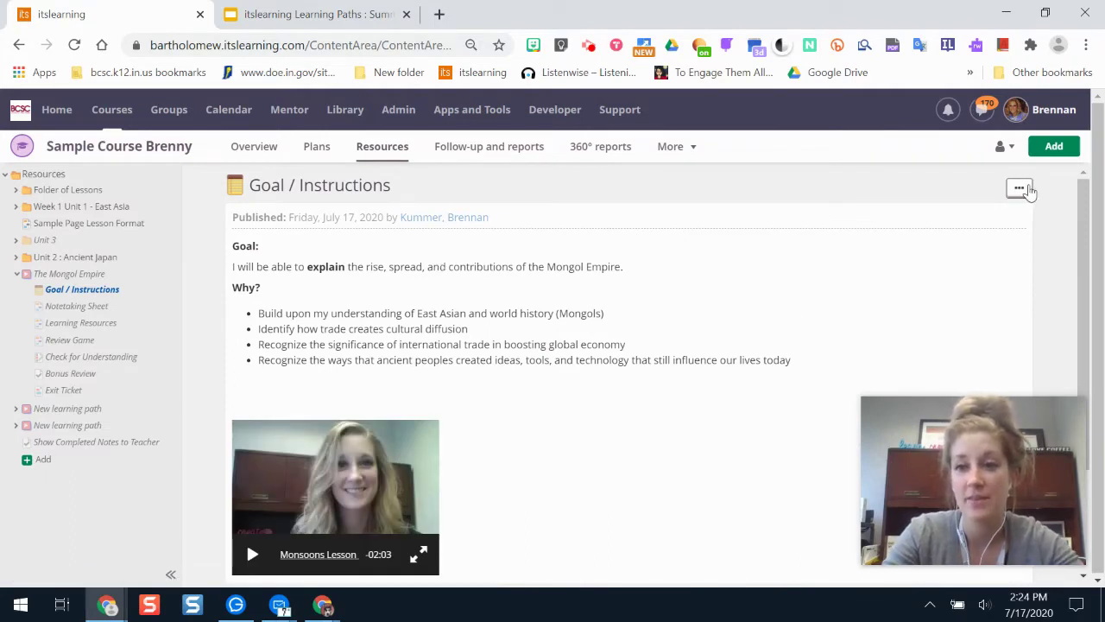
left_click(1017, 188)
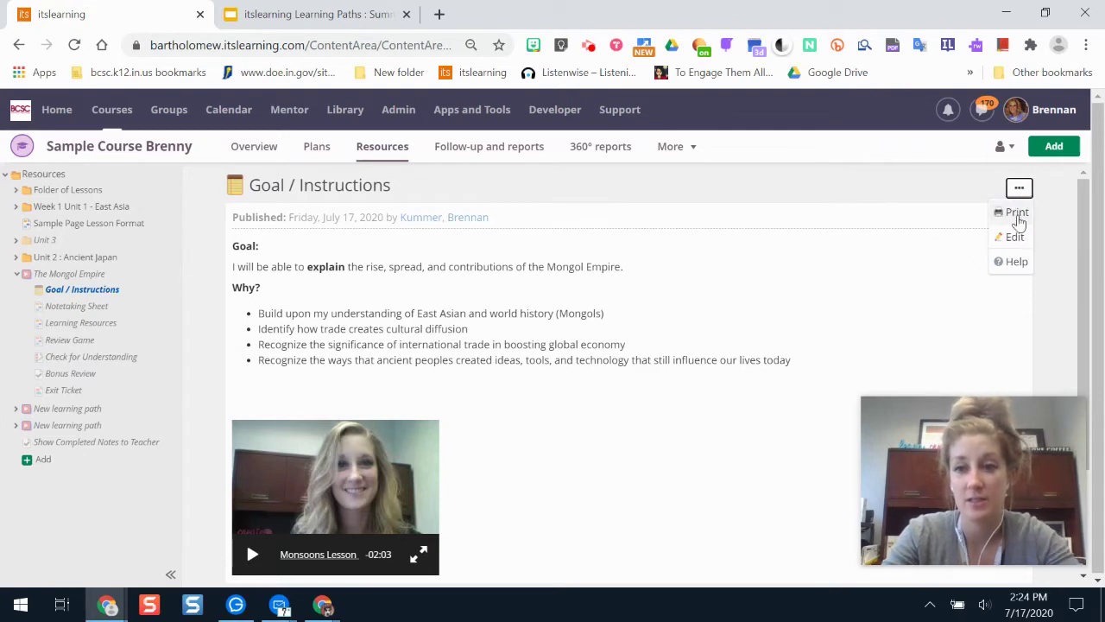
left_click(1016, 237)
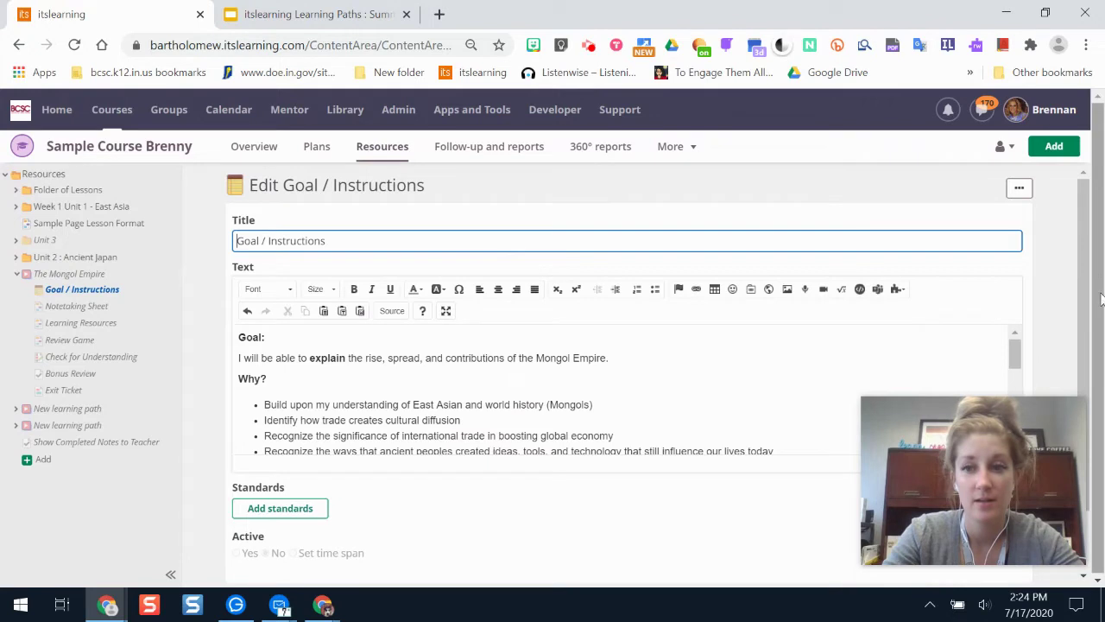
left_click(1011, 348)
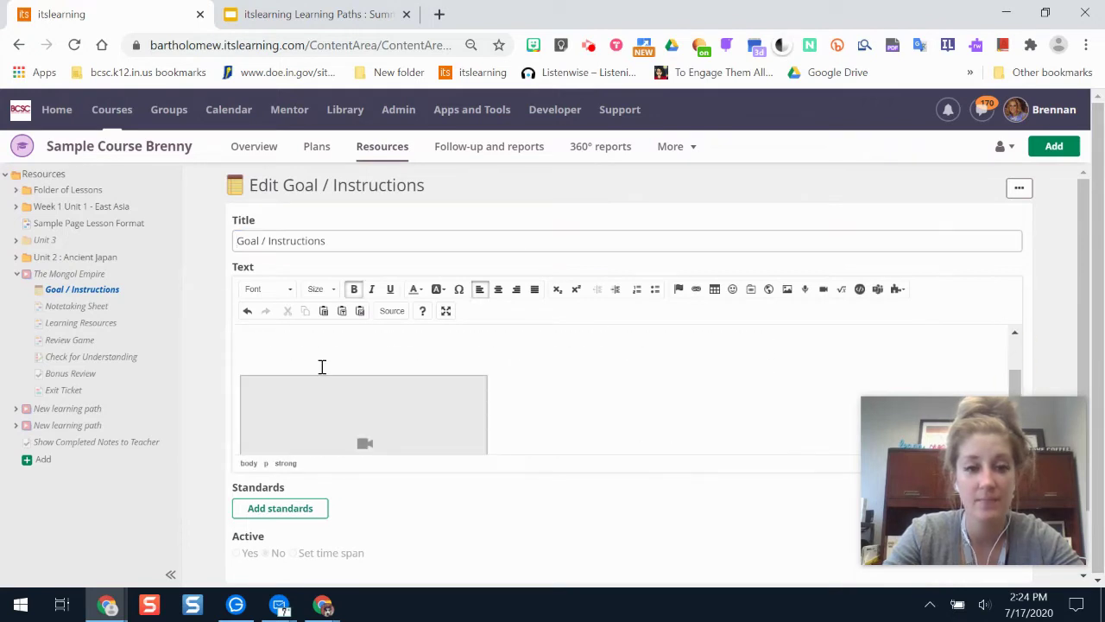
left_click(284, 360)
type("Recognize the ways that ancient peoples created ideas, tools, and technology that still influence our lives toda")
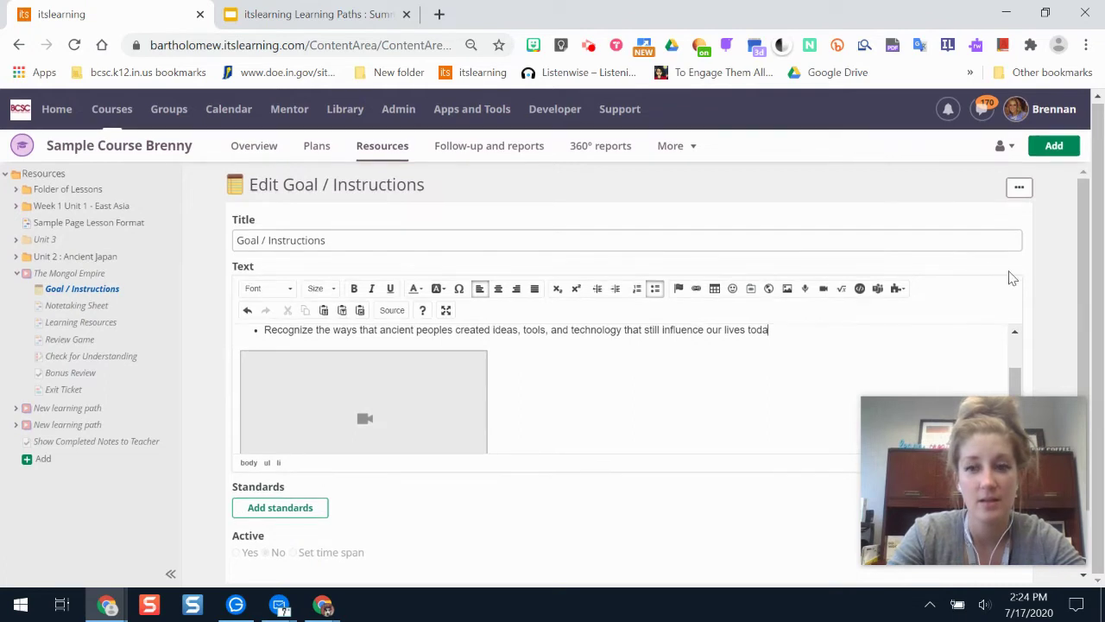
scroll(1014, 374, "down", 1)
scroll(1080, 316, "down", 2)
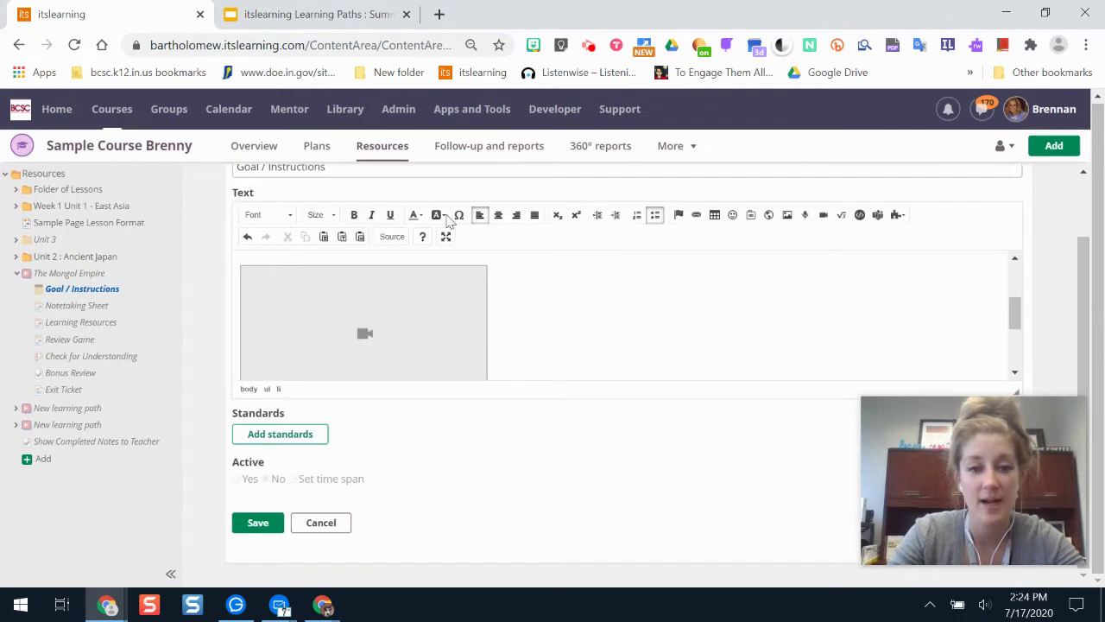
left_click(275, 528)
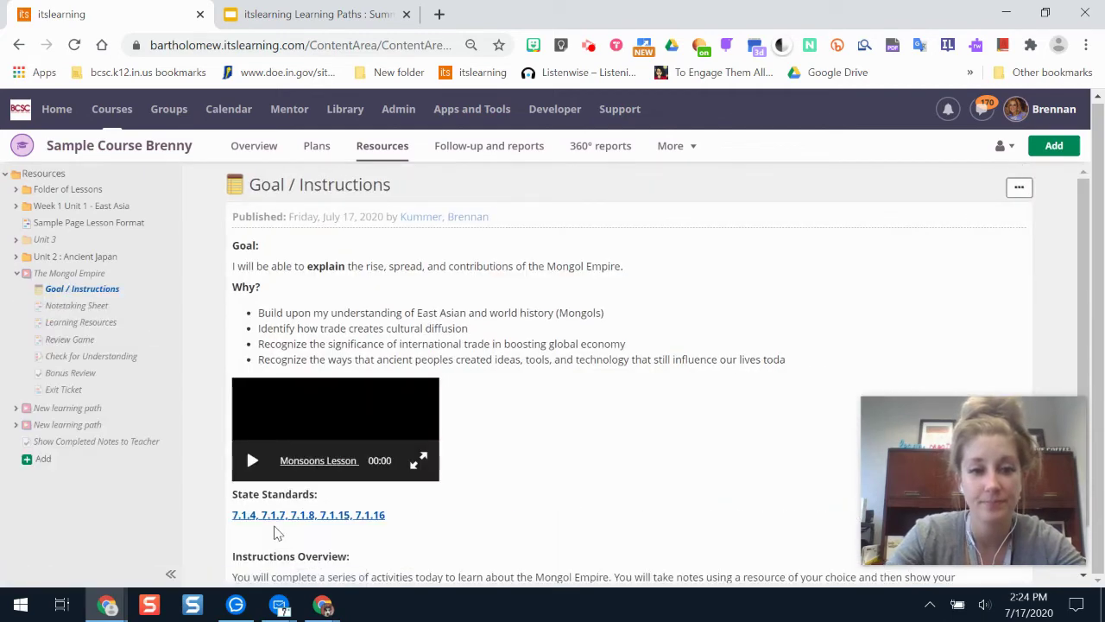
left_click_drag(1078, 230, 1102, 172)
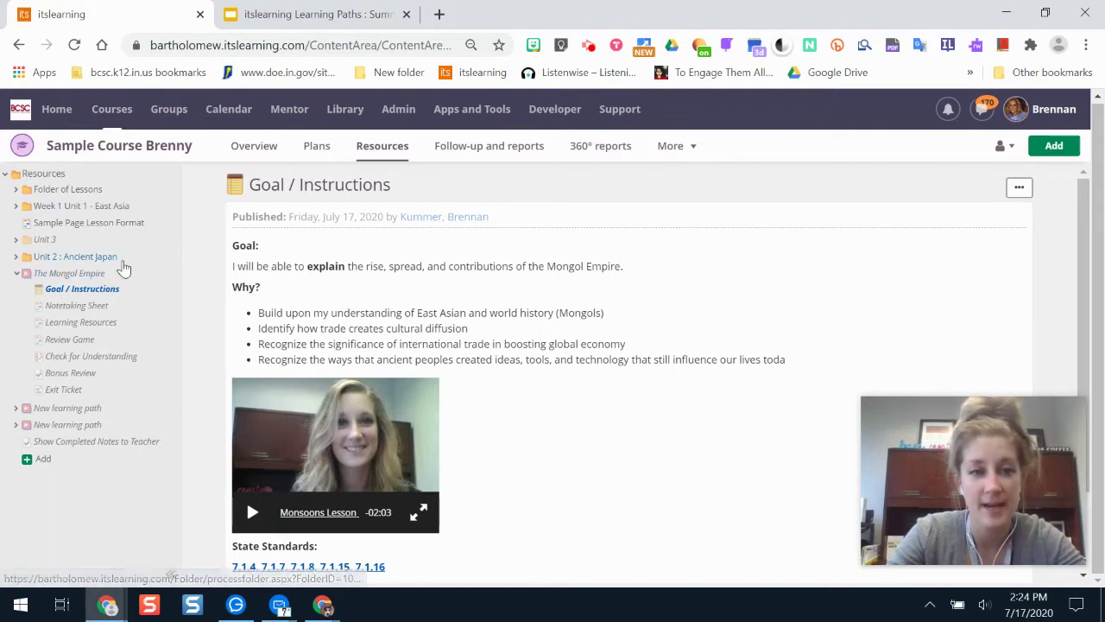
Review The Mongol Empire path's steps and their move-on conditions through to Finish, and view its Notetaking Sheet page.
left_click(74, 274)
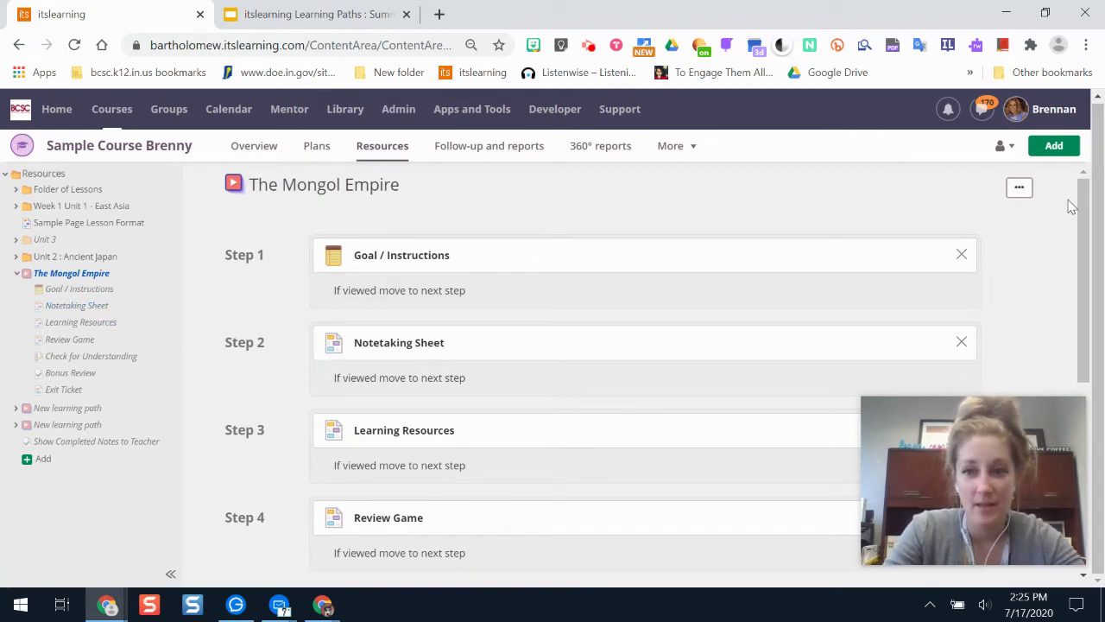
scroll(1089, 214, "down", 1)
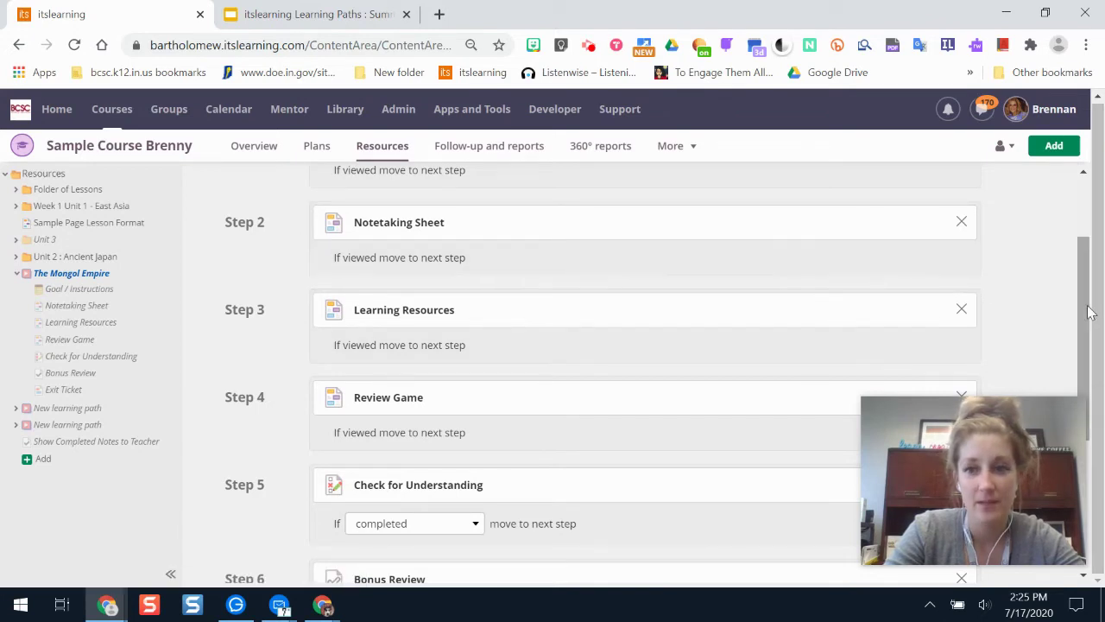
left_click_drag(1086, 309, 1098, 259)
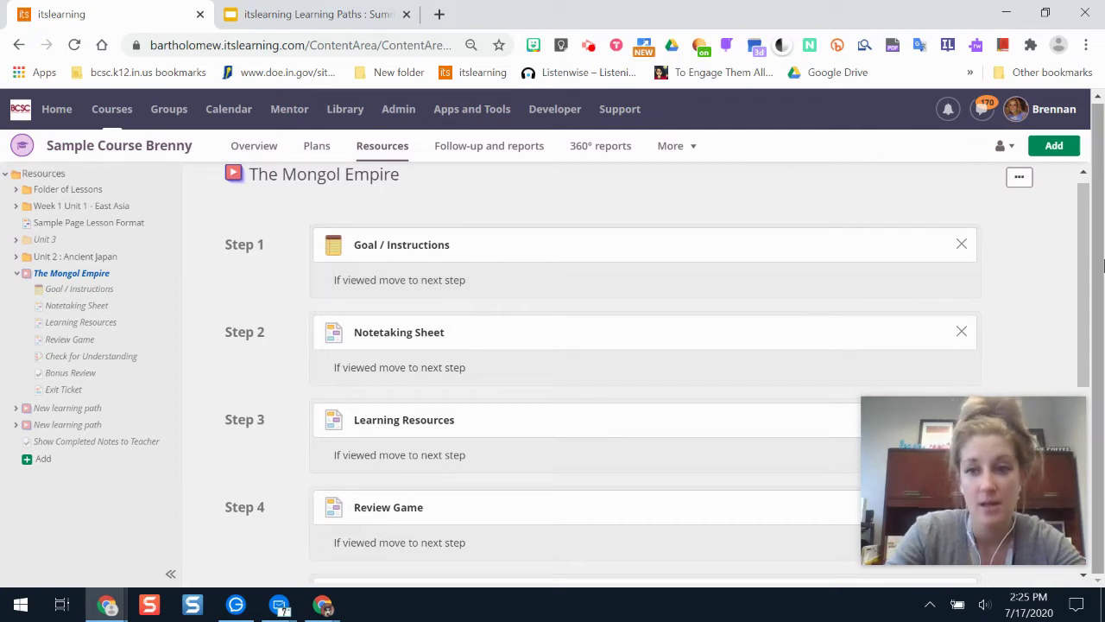
left_click_drag(1081, 222, 1100, 341)
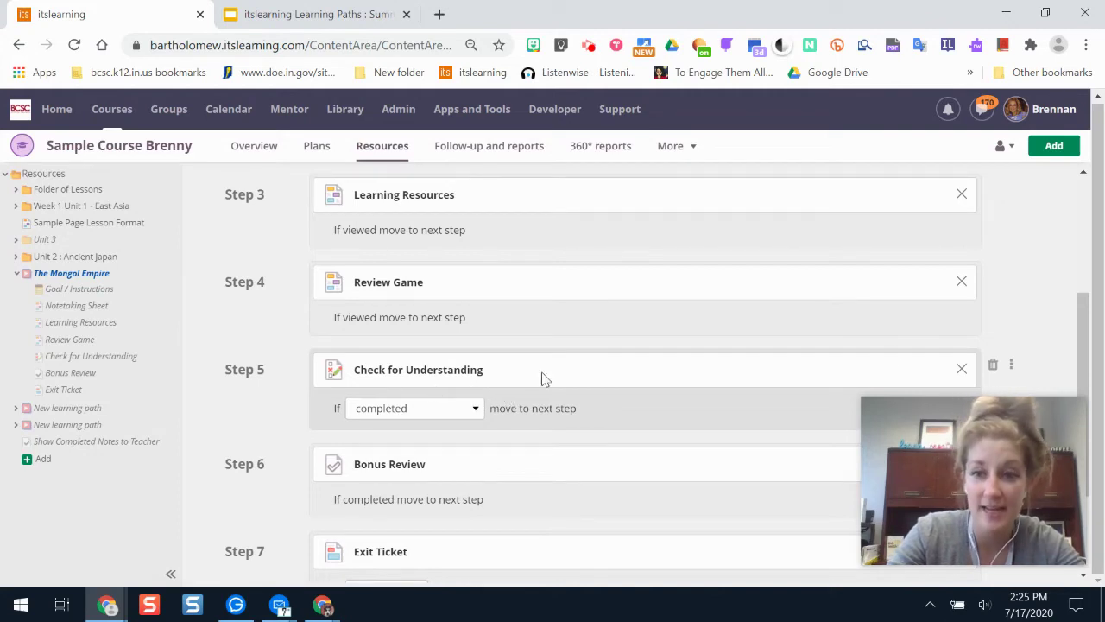
left_click_drag(1089, 333, 1098, 434)
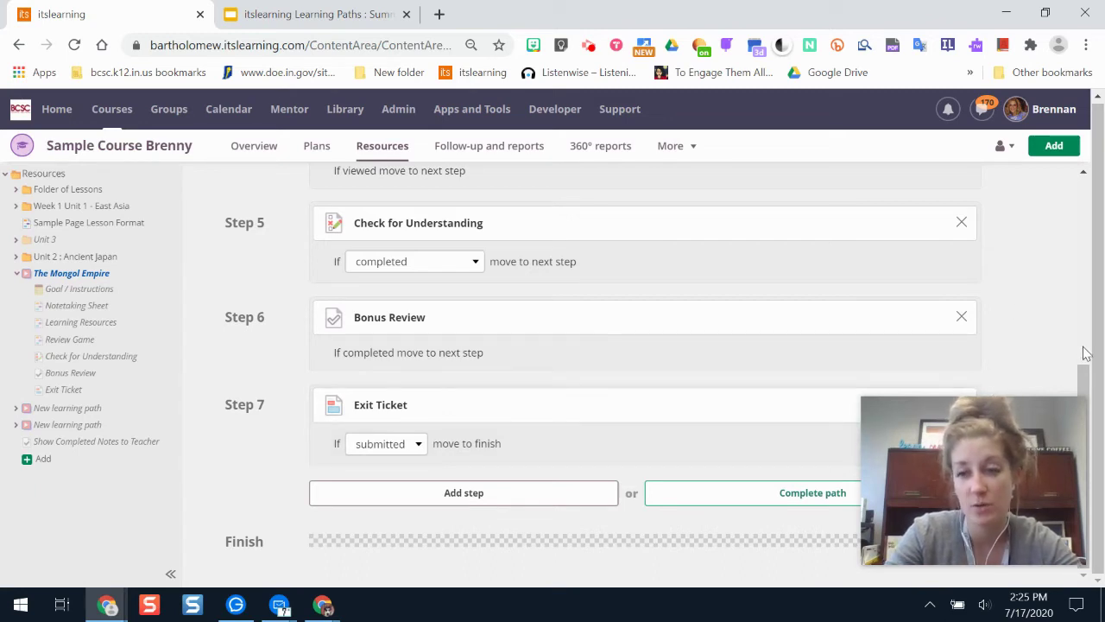
scroll(1085, 375, "up", 5)
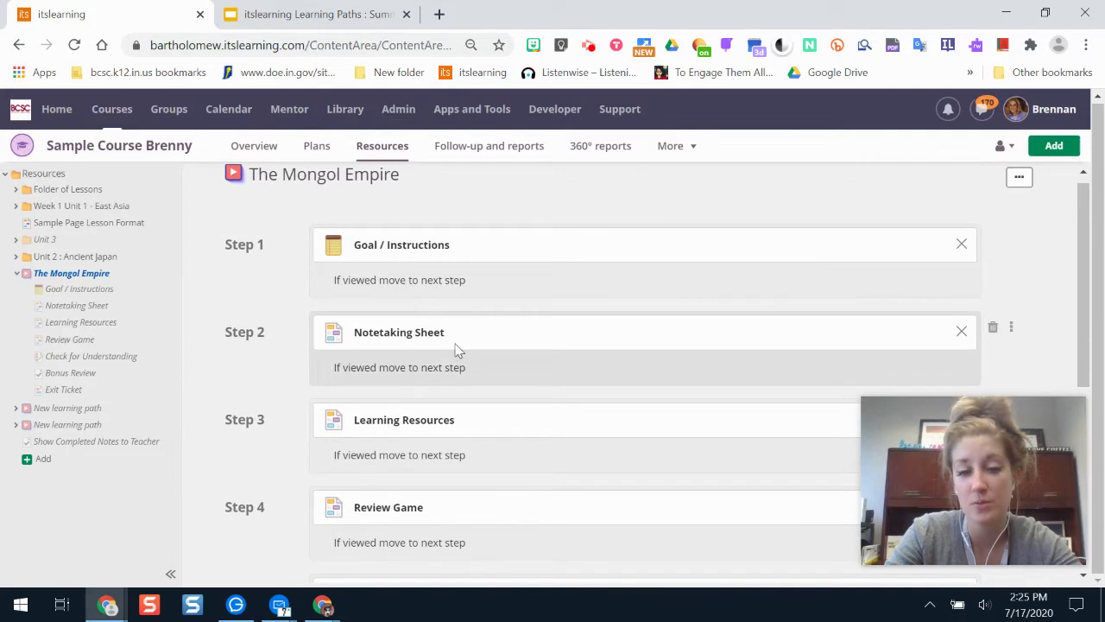
left_click_drag(1090, 252, 1089, 291)
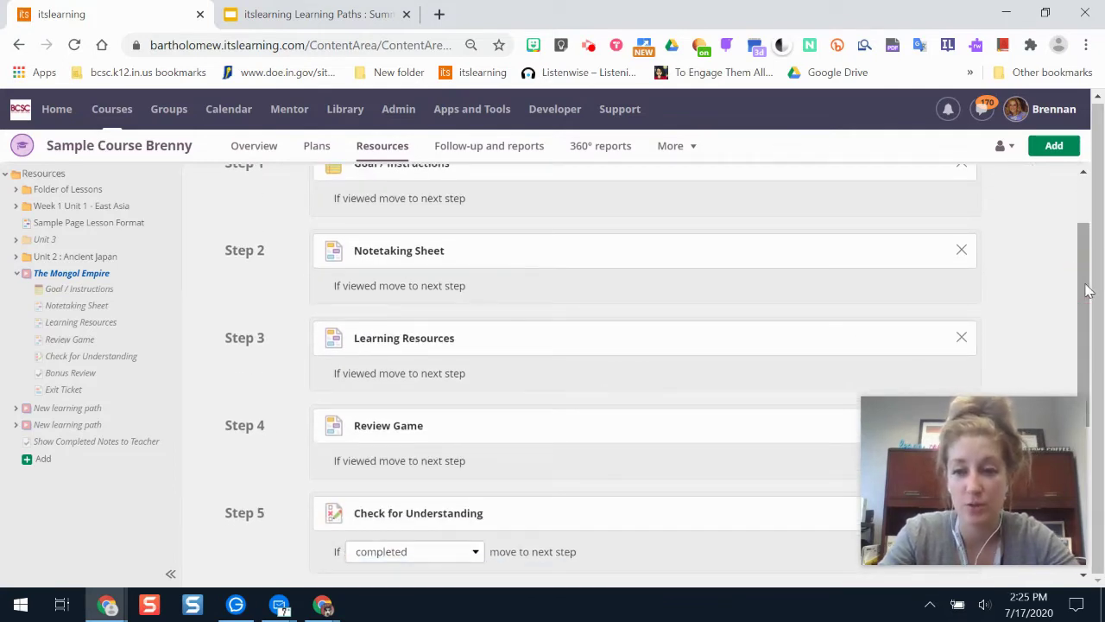
left_click(415, 252)
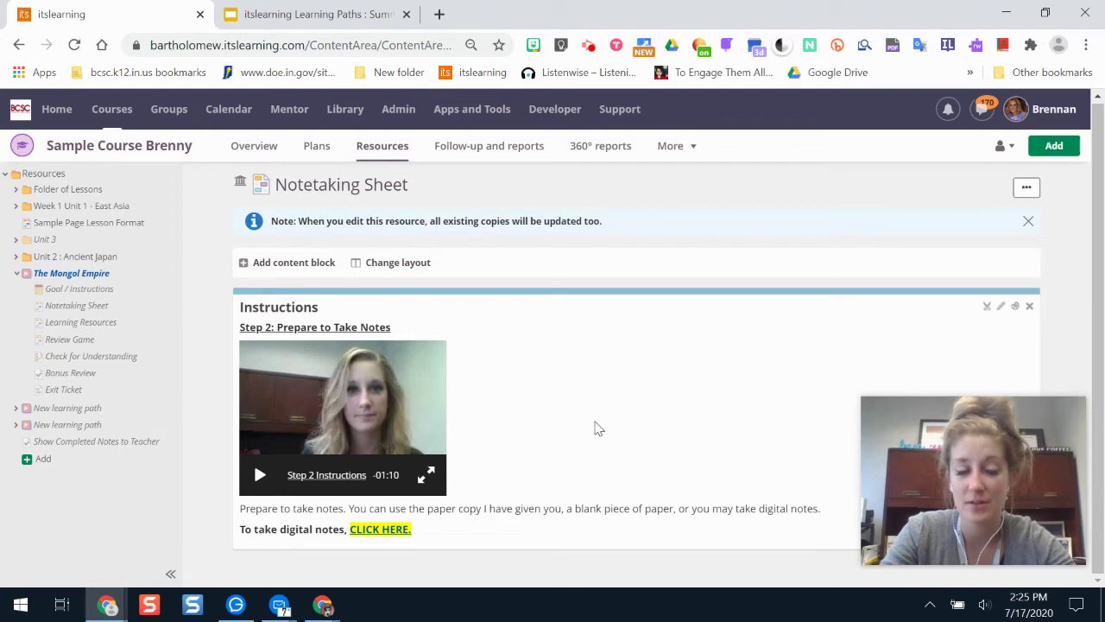
Open the Learning Resources page, dismiss its notice about existing copies, and examine the Step 3: Instructions and Pick 2 blocks.
left_click(97, 324)
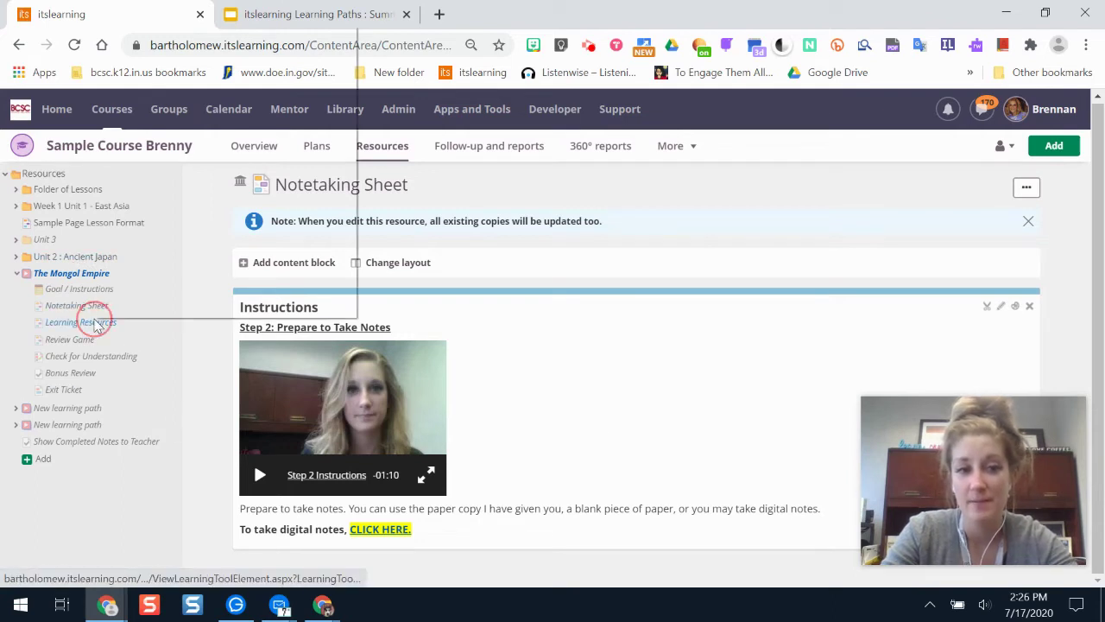
left_click(81, 322)
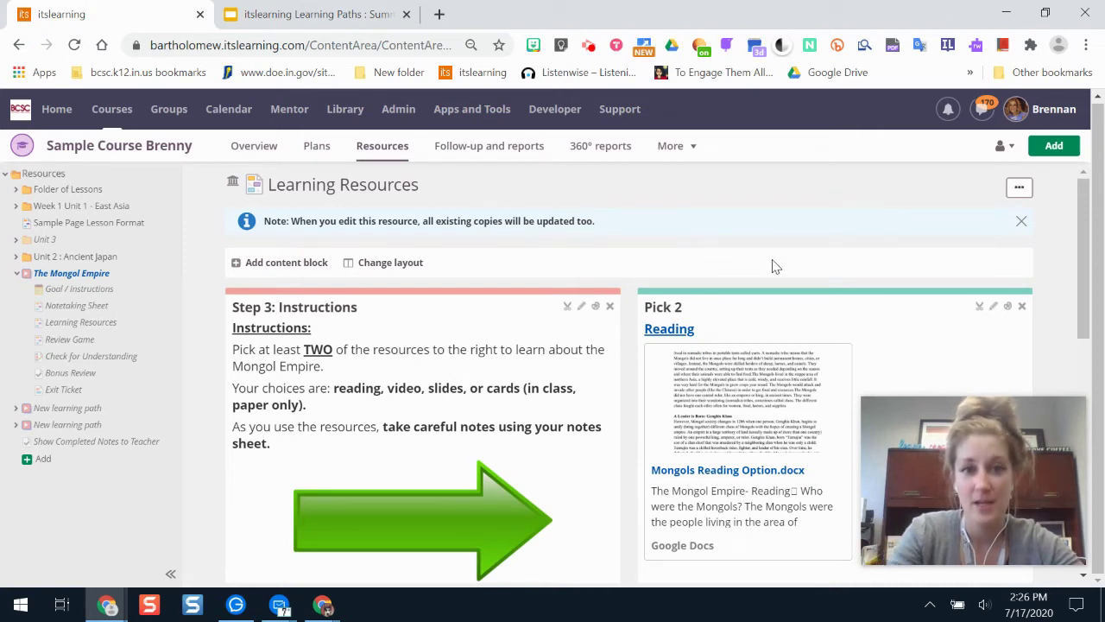
left_click(1022, 223)
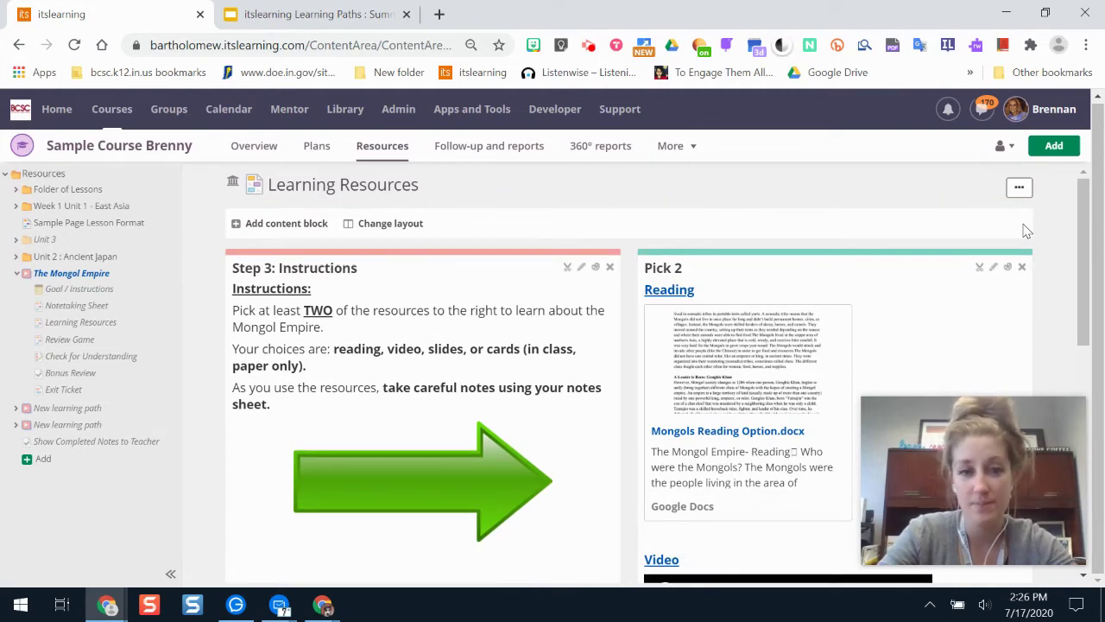
left_click_drag(1082, 226, 1103, 238)
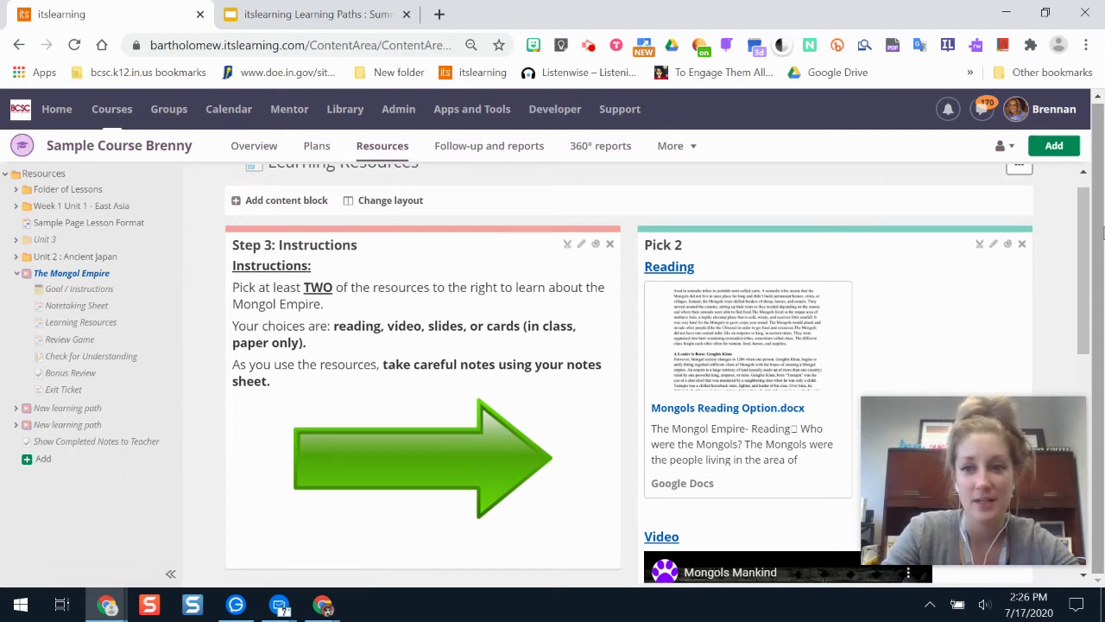
left_click_drag(1086, 199, 1087, 248)
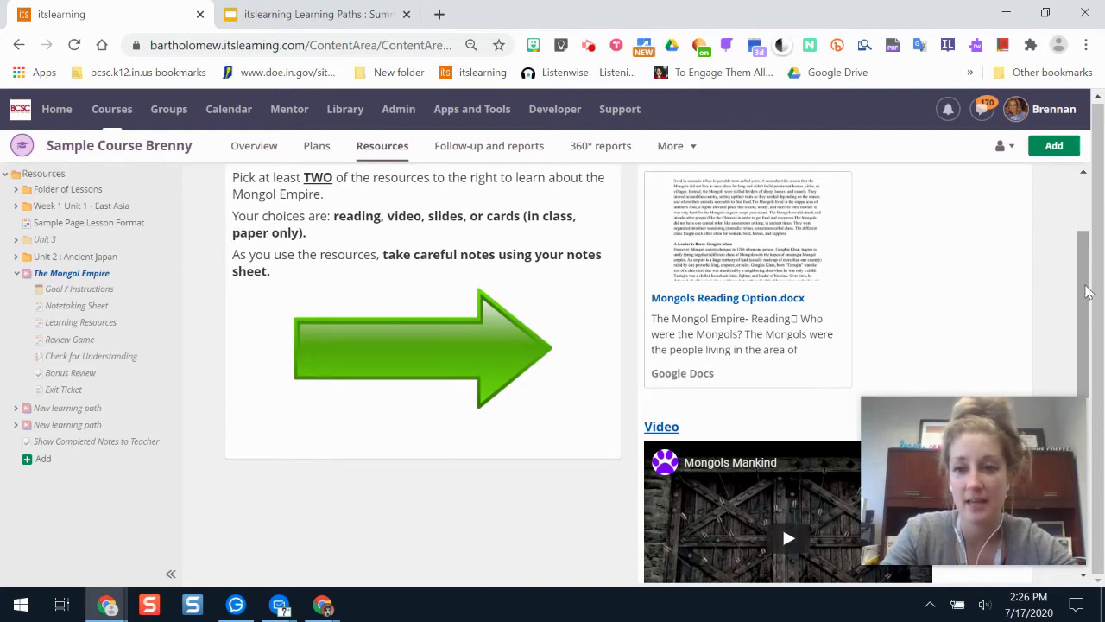
scroll(1084, 276, "up", 2)
mouse_move(1101, 235)
left_mouse_down()
mouse_move(1102, 466)
mouse_move(1102, 309)
mouse_move(1084, 242)
left_mouse_up()
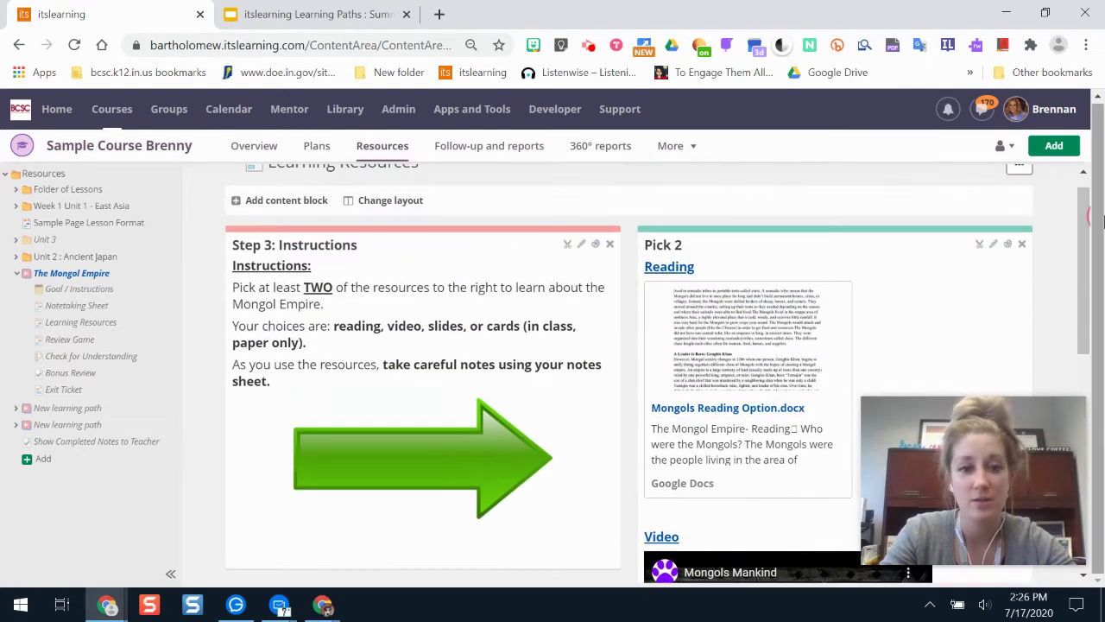
Look over the Learning Resources page, including the Step 3 instructions and the reading and video options under Pick 2.
scroll(1084, 242, "down", 1)
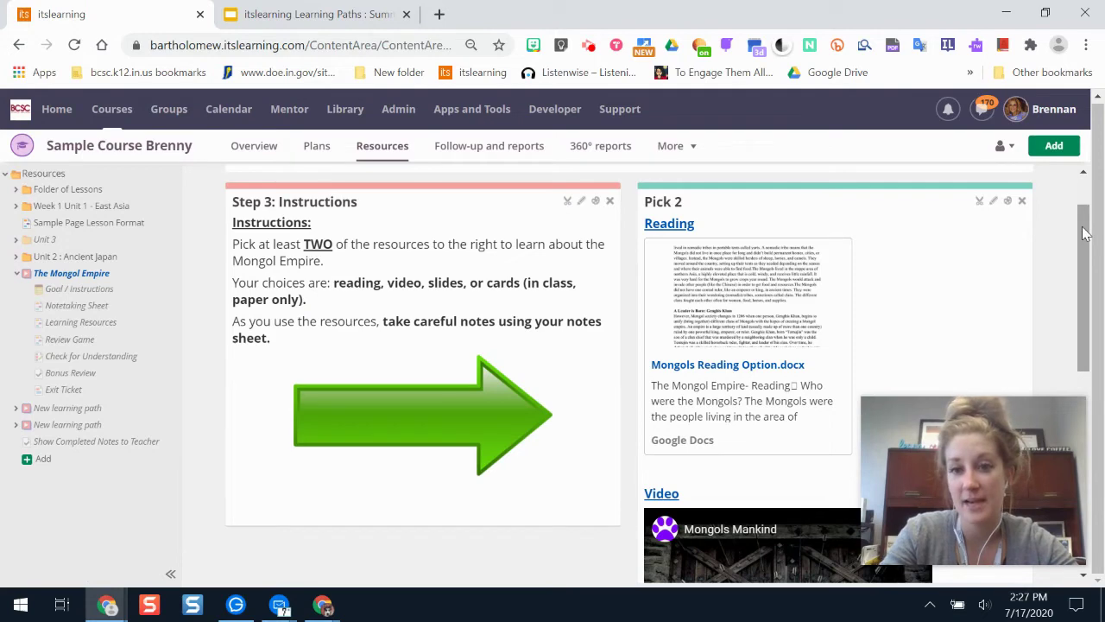
mouse_move(1086, 228)
left_mouse_down()
mouse_move(1086, 411)
mouse_move(1079, 222)
left_mouse_up()
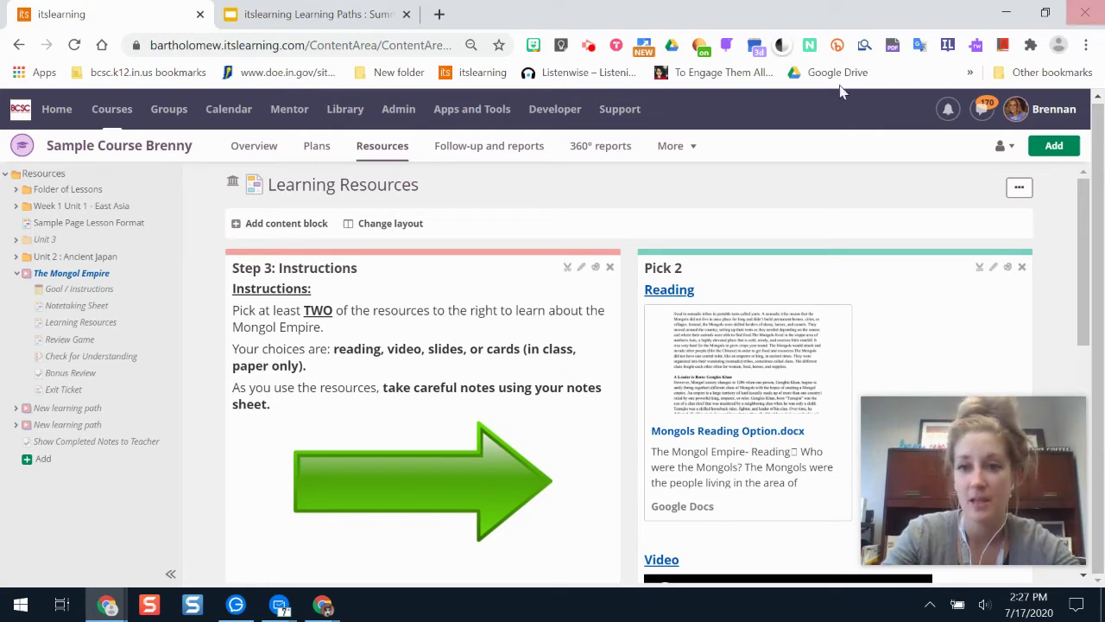
left_click_drag(1084, 210, 1101, 278)
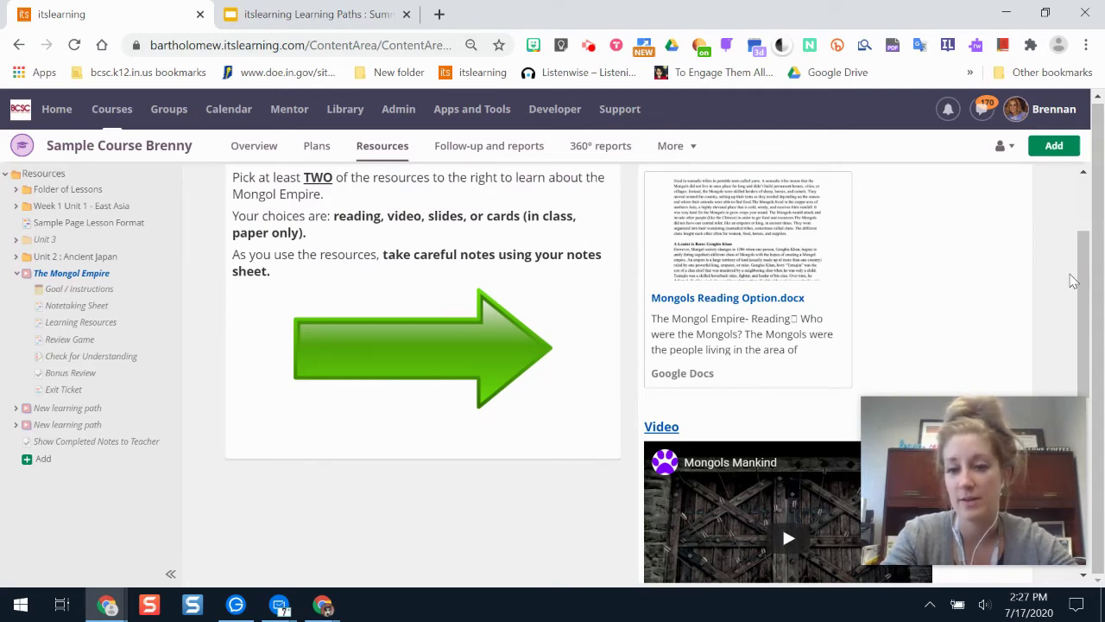
left_click_drag(1084, 278, 1089, 248)
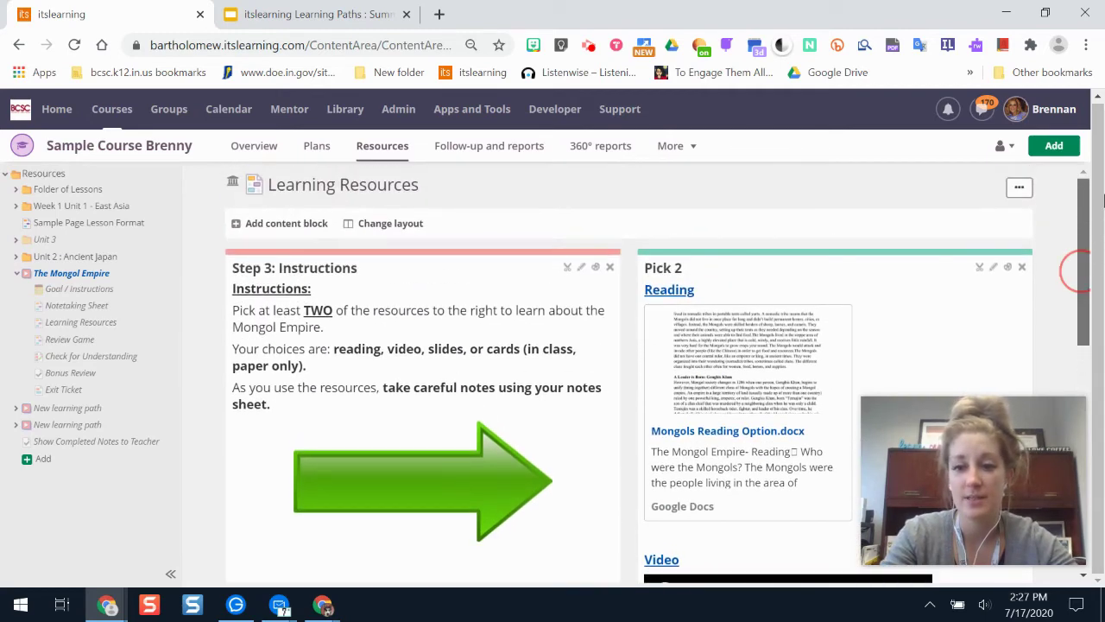
scroll(1081, 240, "down", 7)
scroll(1081, 240, "up", 7)
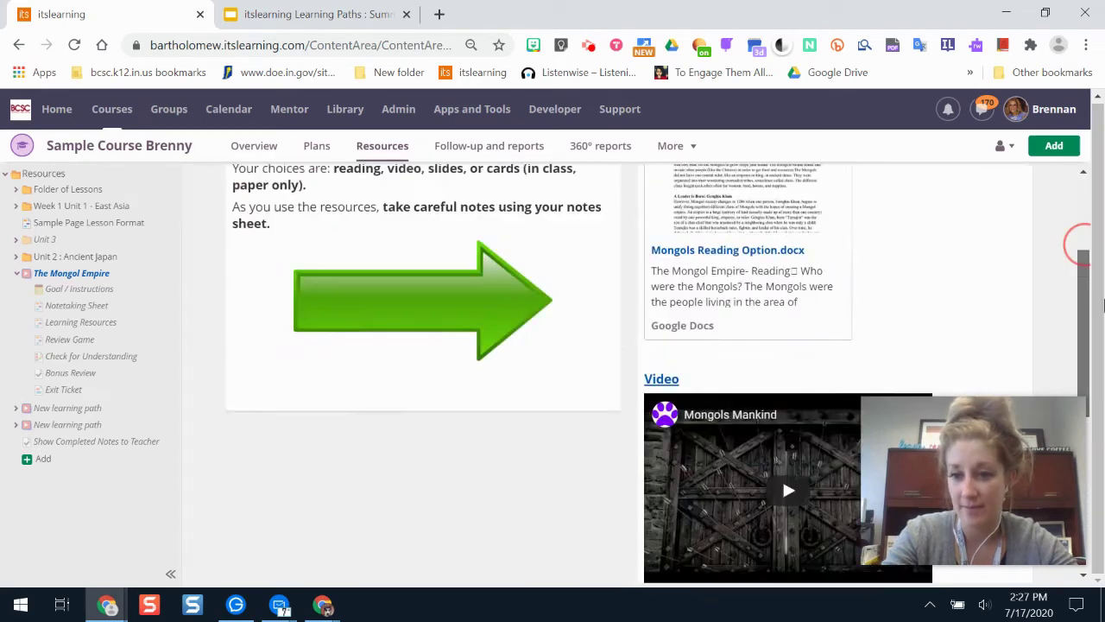
Return to The Mongol Empire path and review its steps and move-on conditions down to Finish.
left_click(85, 276)
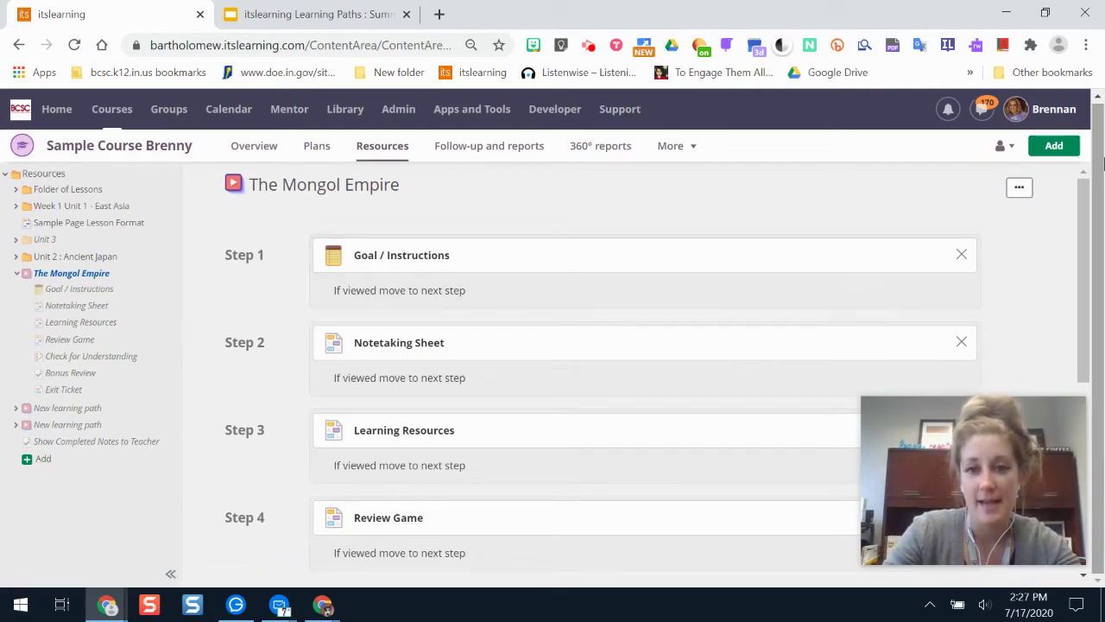
left_click_drag(1086, 190, 1102, 335)
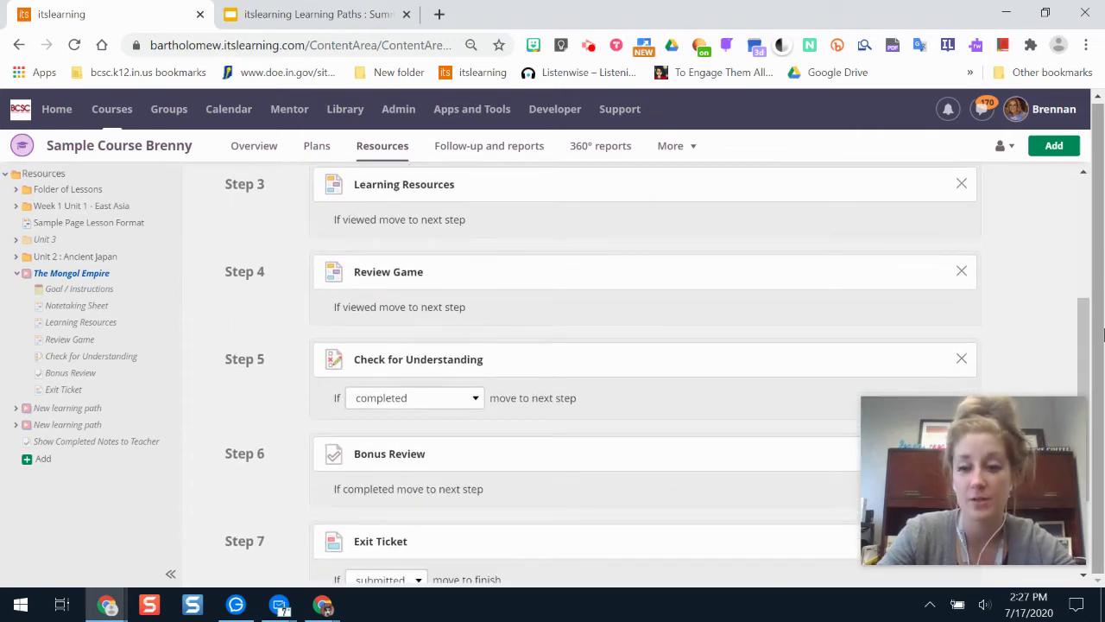
scroll(1089, 319, "down", 2)
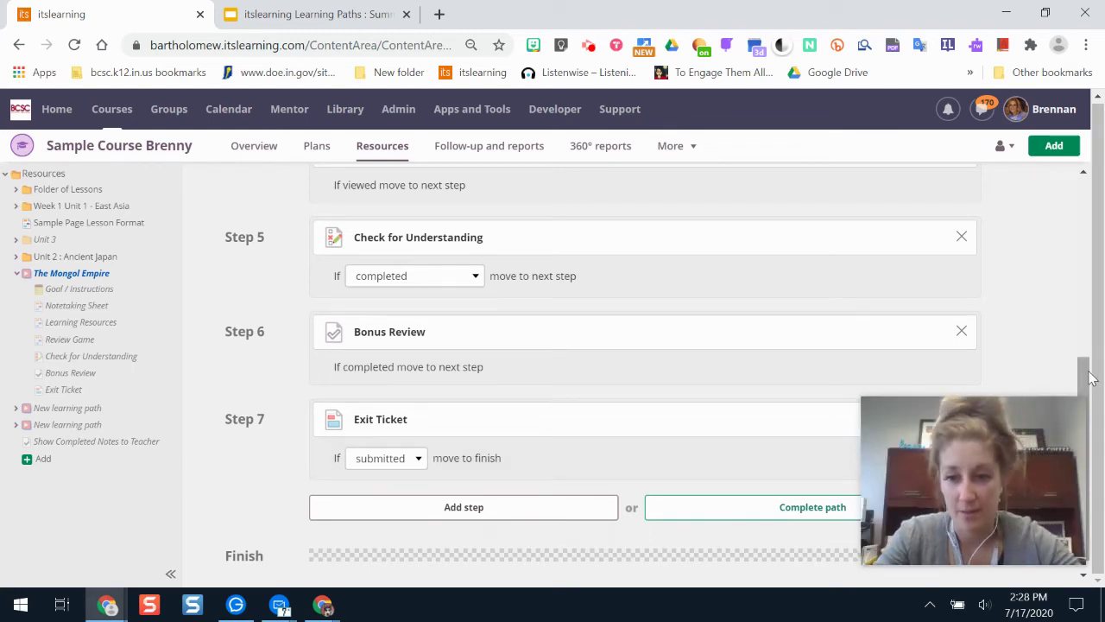
left_click_drag(1086, 373, 1101, 304)
mouse_move(542, 285)
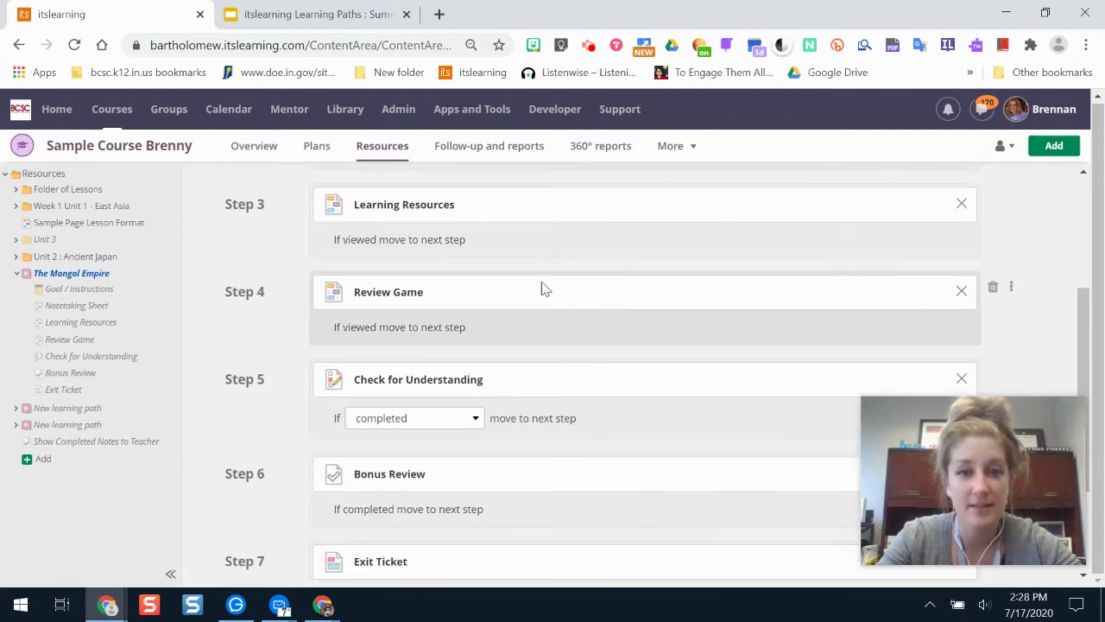
left_click_drag(1016, 286, 1020, 414)
left_click_drag(1079, 288, 1099, 427)
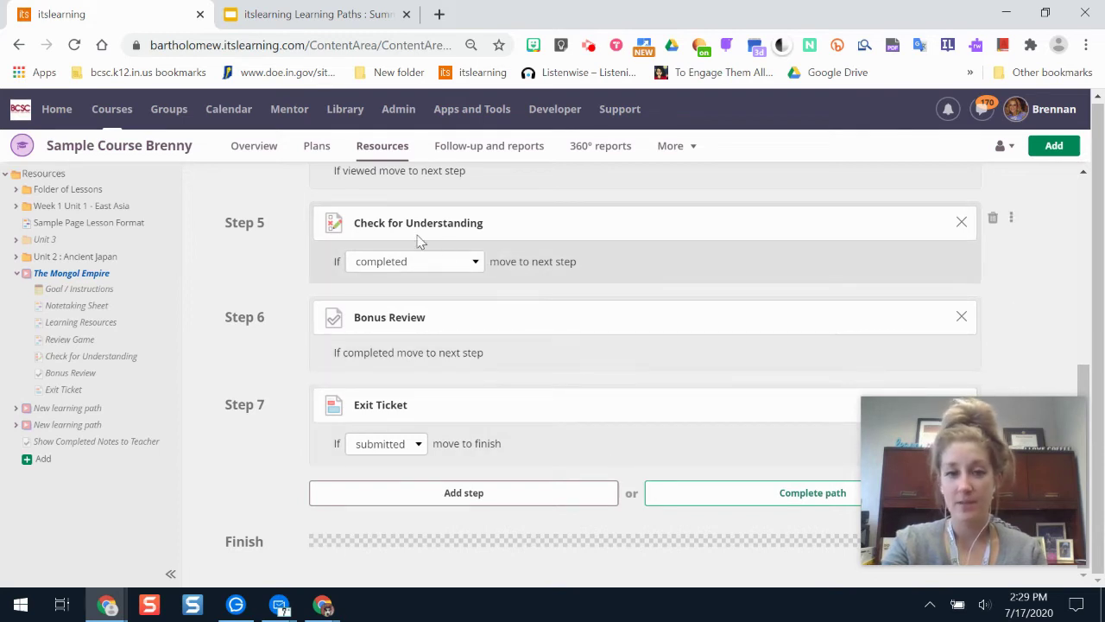
Set Step 5's Check for Understanding condition to "student scores at least" 80%.
left_click(476, 262)
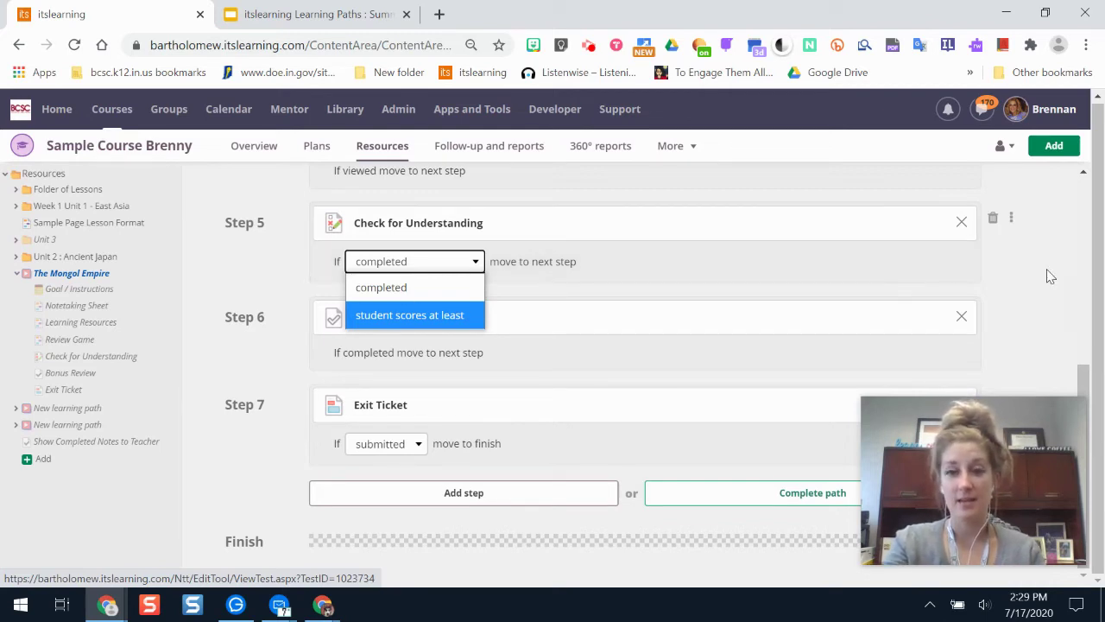
left_click(1068, 300)
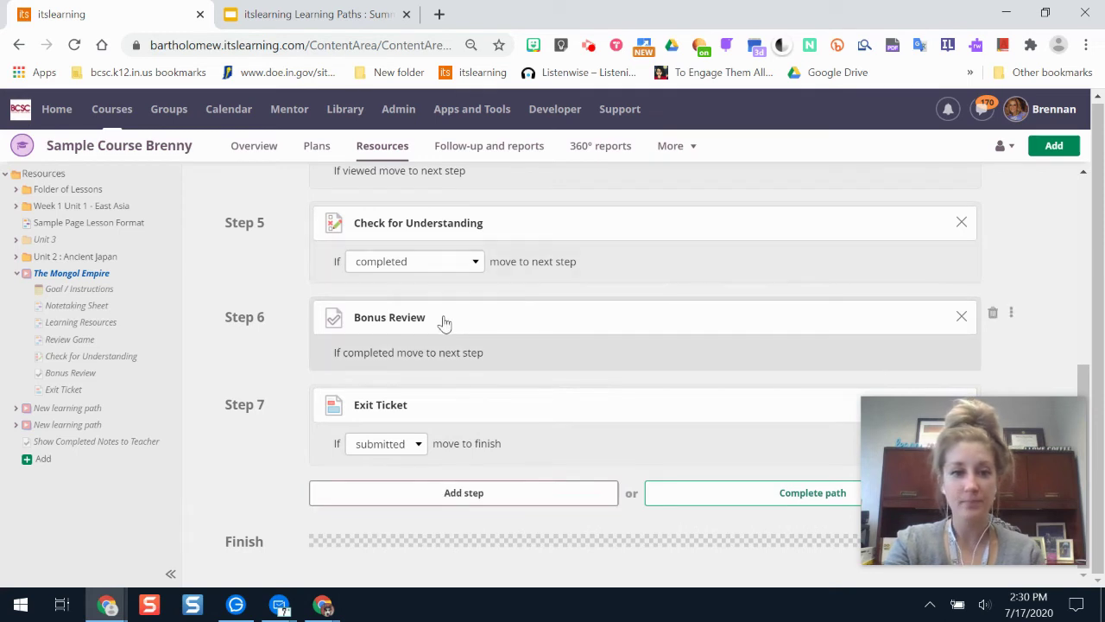
left_click(470, 264)
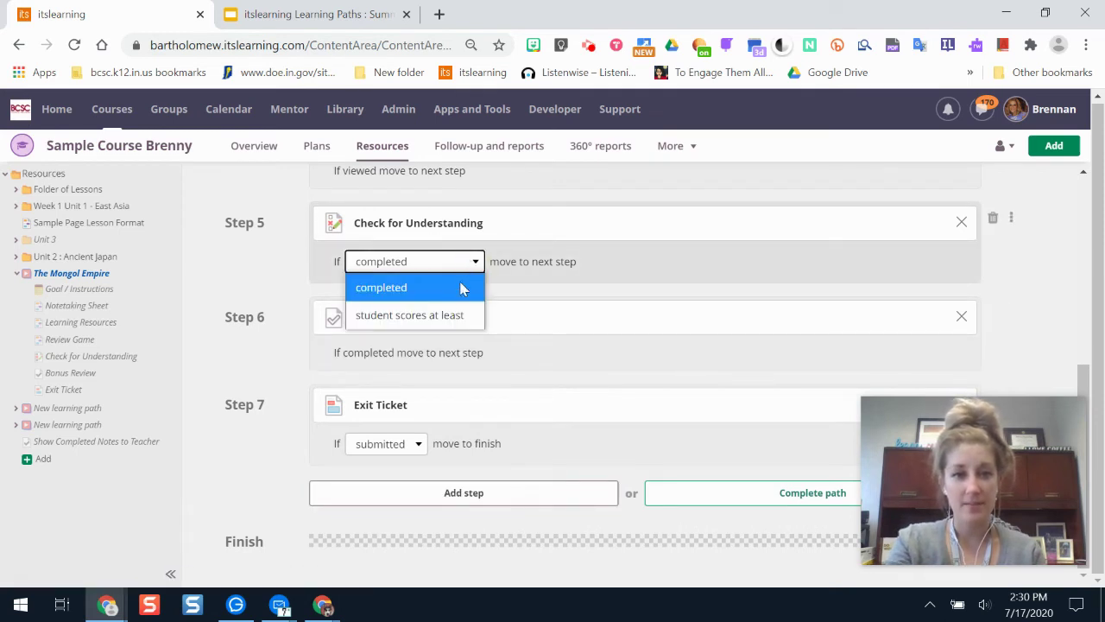
left_click(449, 314)
left_click(529, 264)
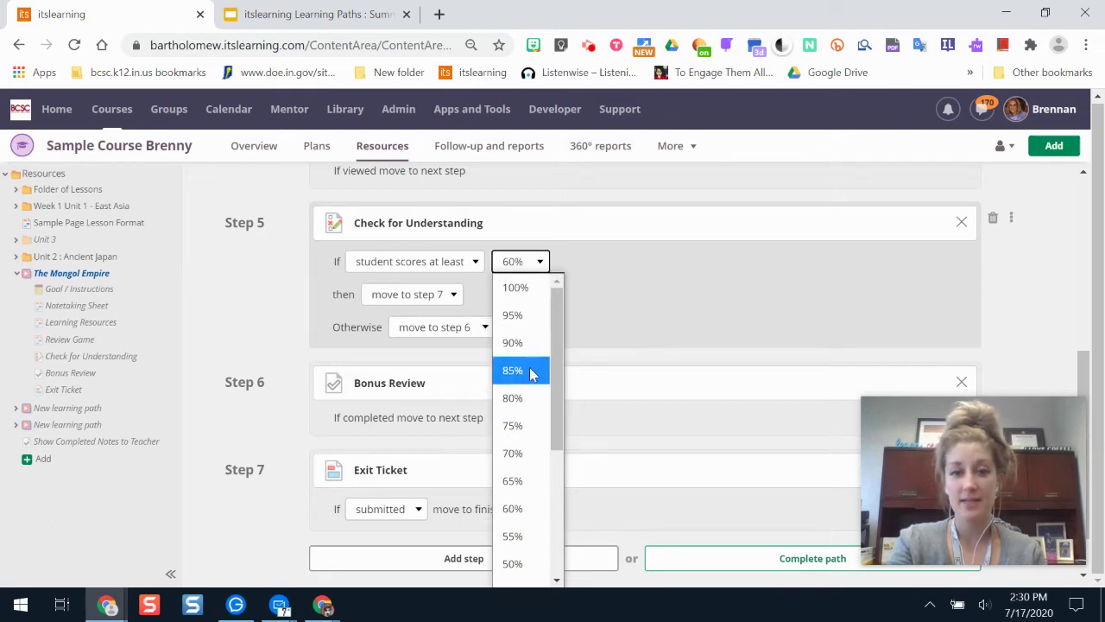
left_click(524, 398)
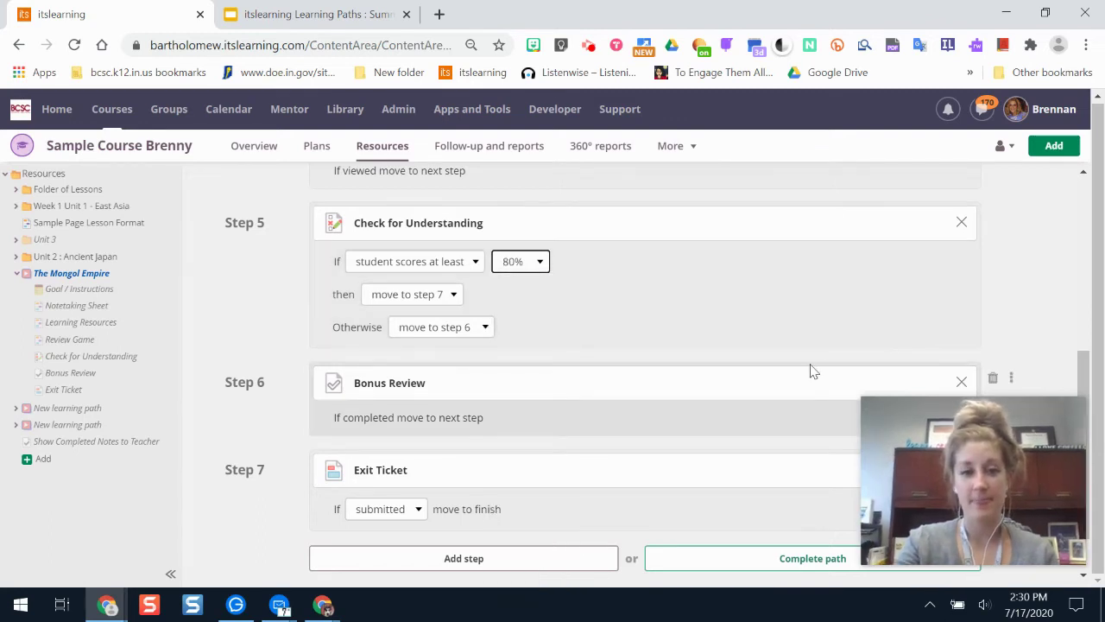
Check Step 5's options for students who pass, and set its Otherwise outcome to "repeat this step".
left_click_drag(1088, 379, 1080, 371)
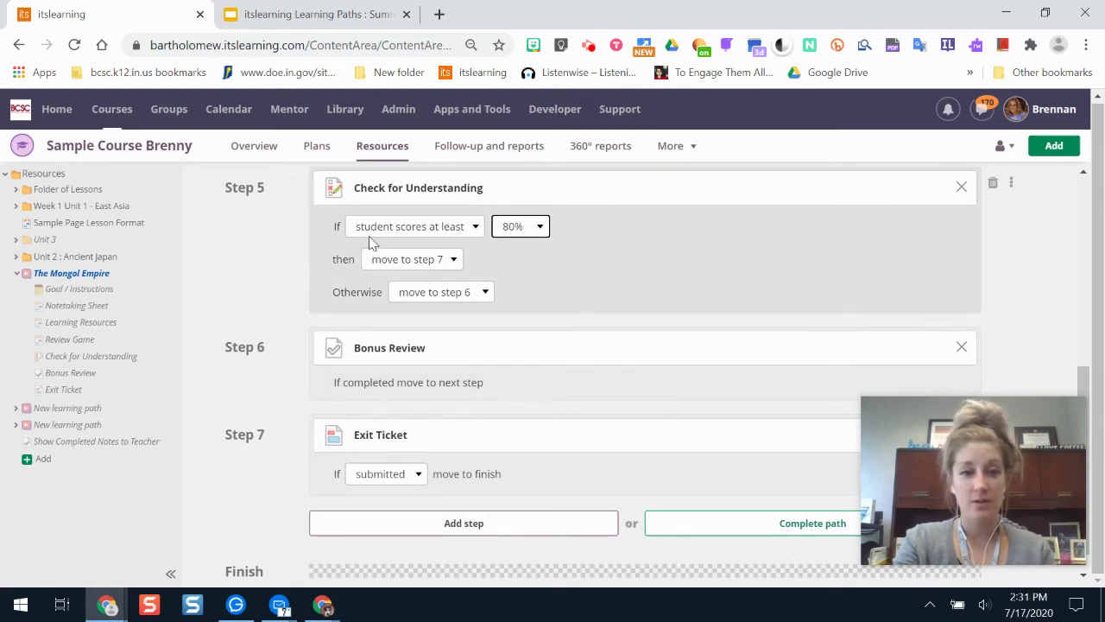
left_click(440, 259)
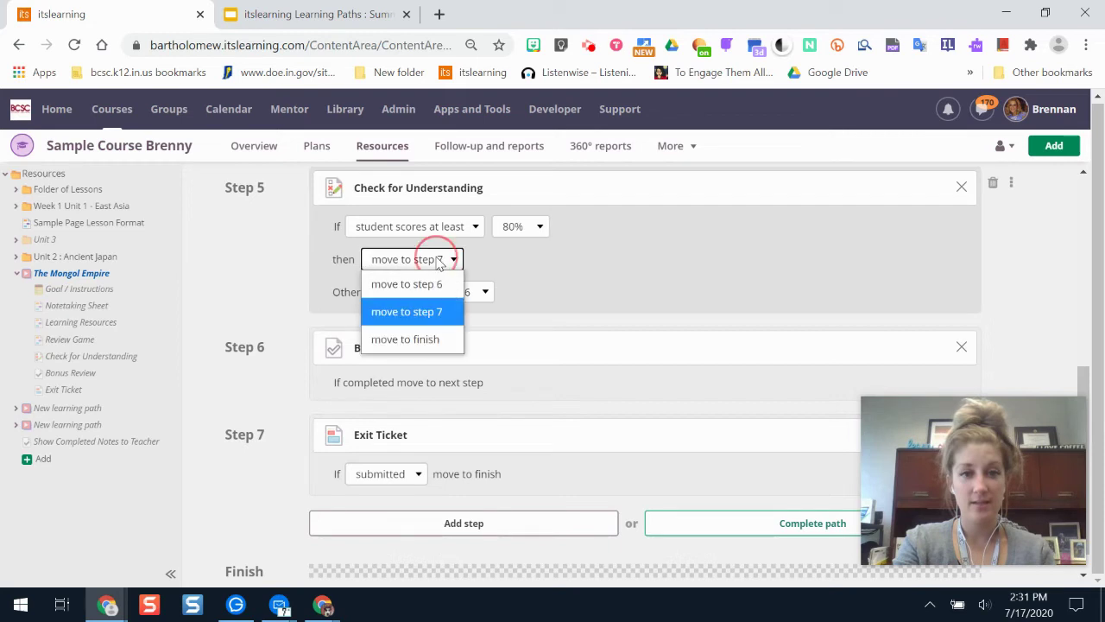
left_click(521, 291)
left_click(449, 292)
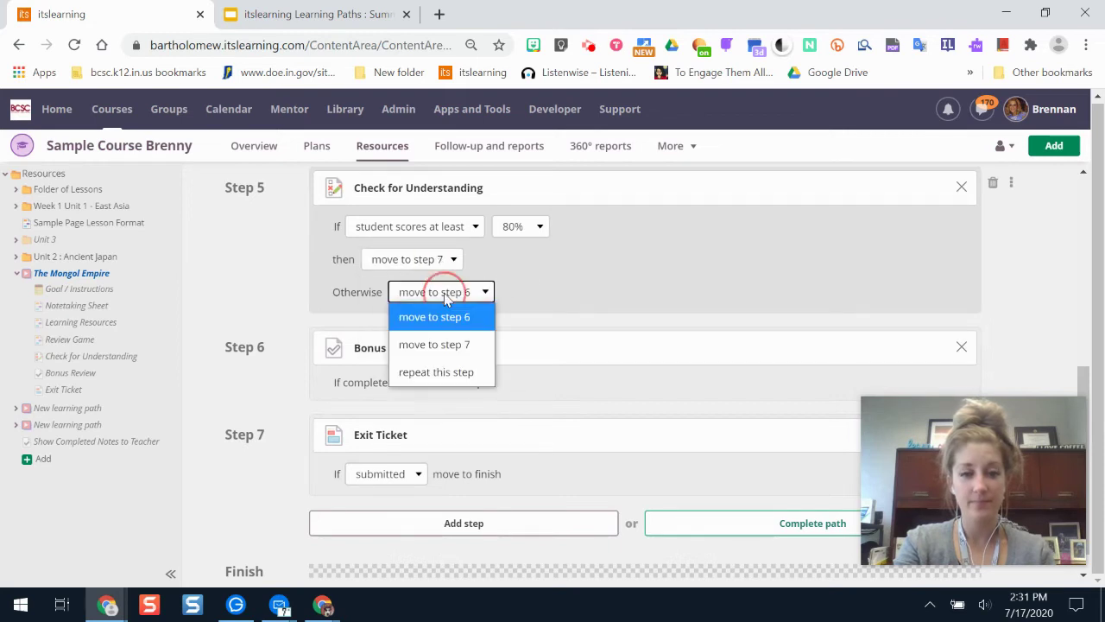
left_click(456, 372)
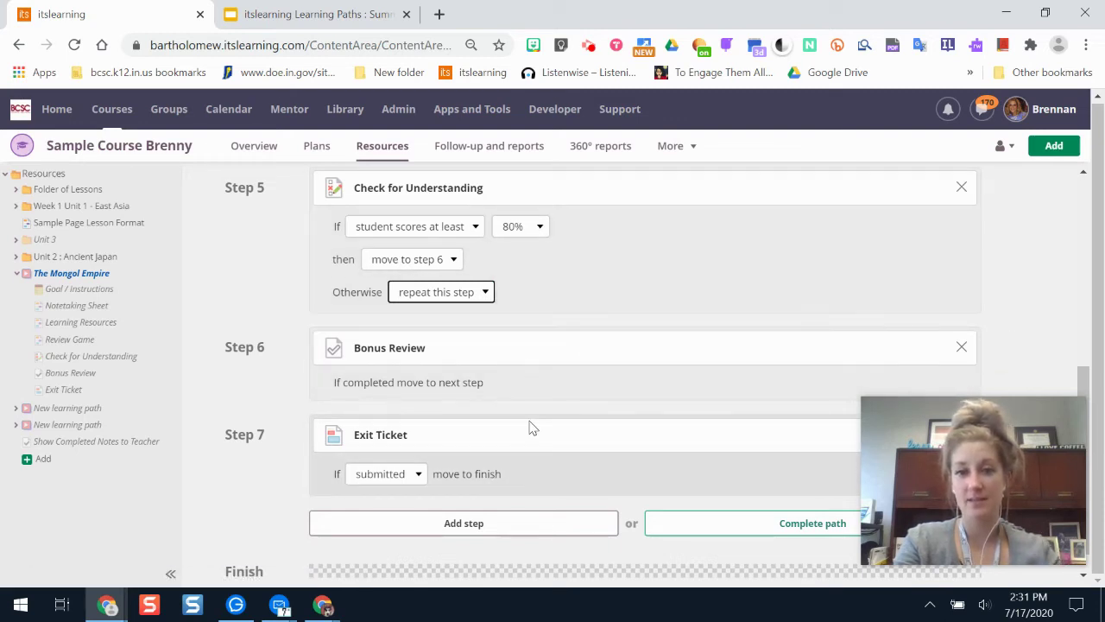
Take the Bonus Review resource out of Step 6 and move it to the Sample Course Brenny folder.
left_click(961, 348)
left_click(567, 363)
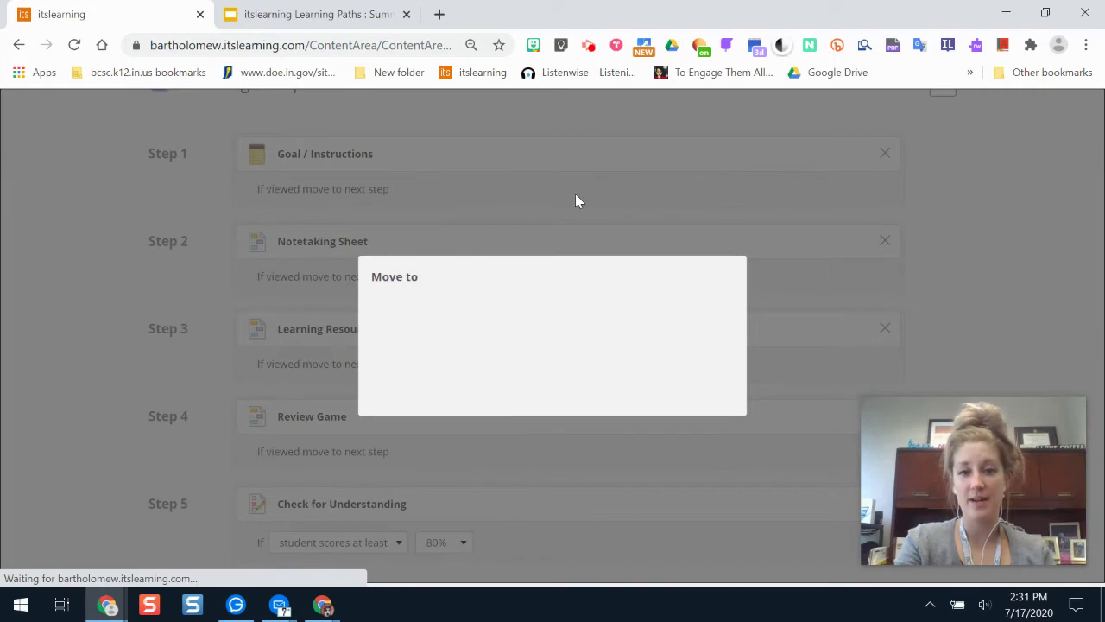
left_click(395, 402)
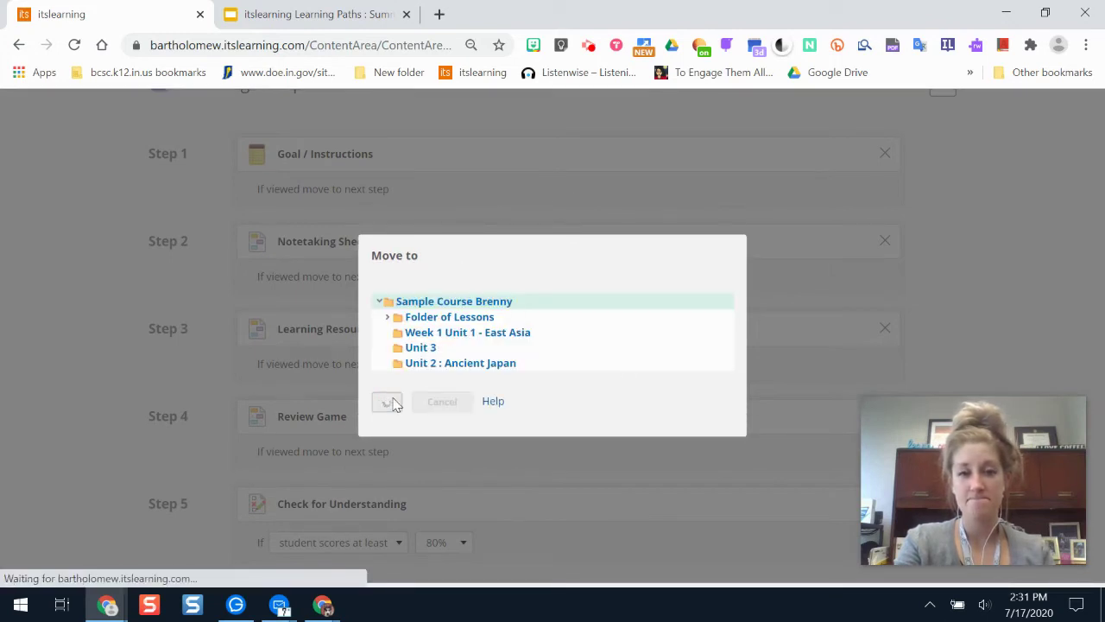
left_click(401, 380)
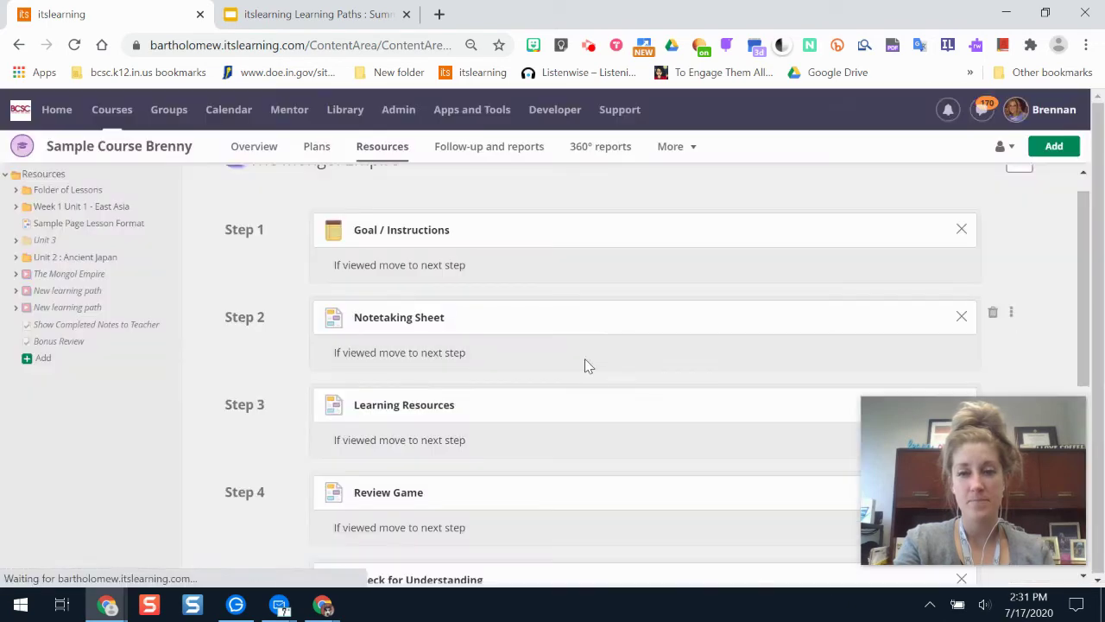
Move Exit Ticket up into the empty Step 6 and delete the leftover empty Step 7.
scroll(585, 365, "down", 4)
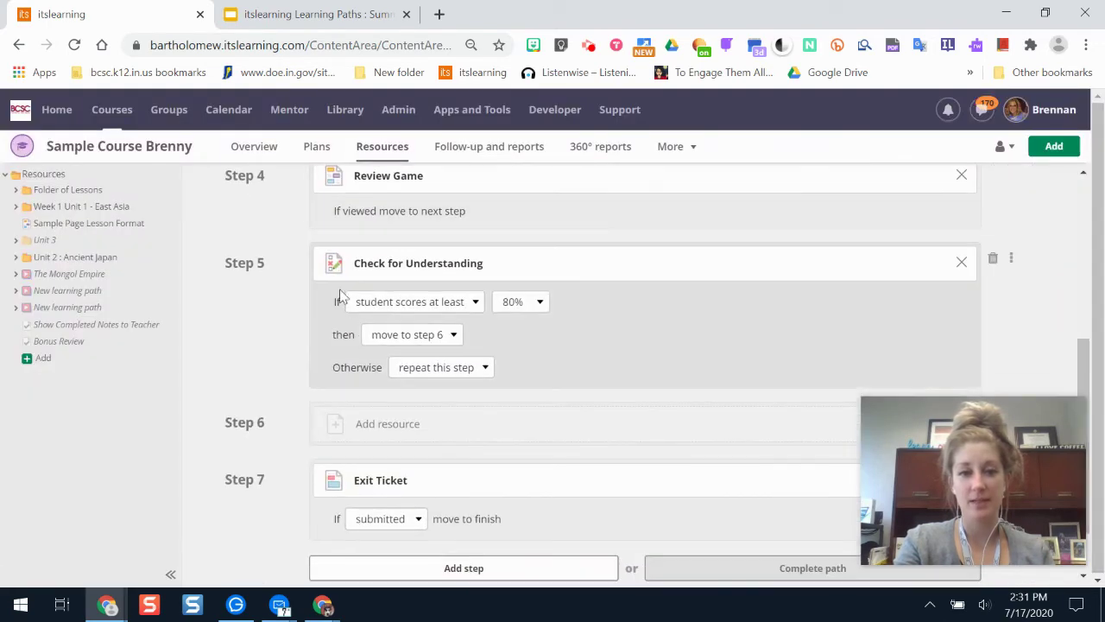
left_click_drag(469, 481, 387, 467)
left_click_drag(1079, 367, 1040, 130)
left_click_drag(527, 405, 491, 345)
mouse_move(1012, 386)
left_mouse_down()
mouse_move(1007, 345)
mouse_move(1009, 370)
left_mouse_up()
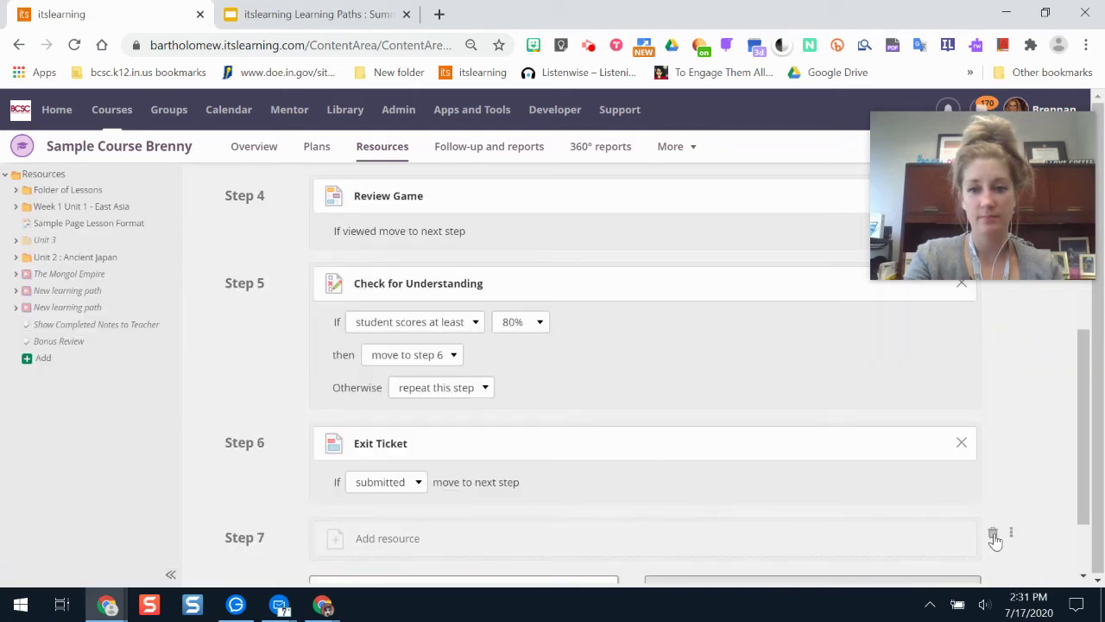
left_click(993, 534)
left_click(574, 361)
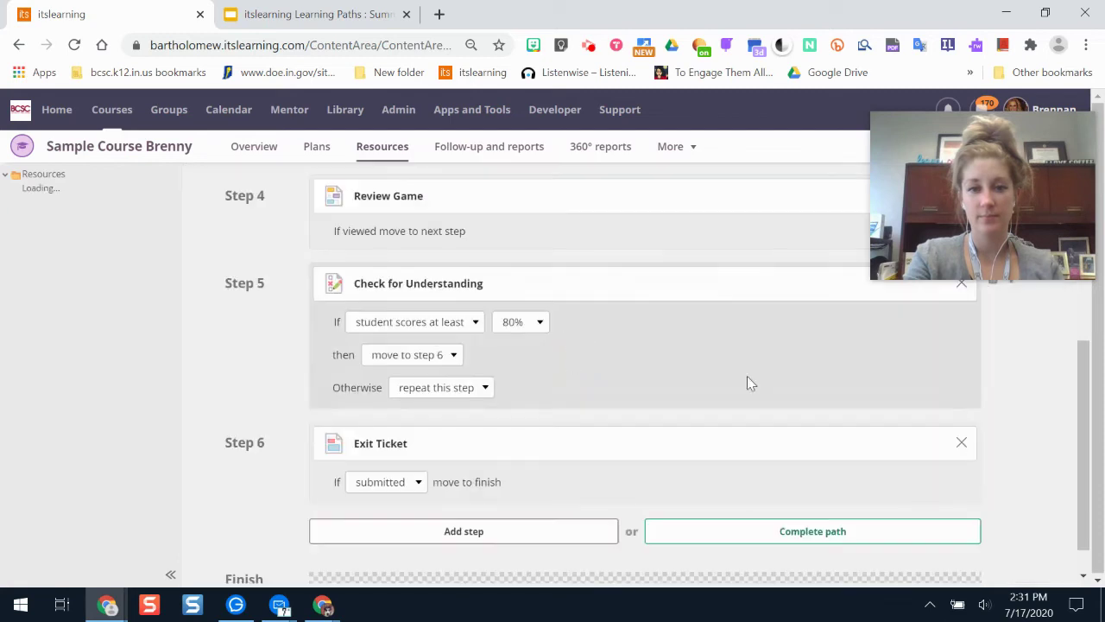
Set Step 5's outcome for students scoring at least 80% to "move to finish".
left_click_drag(988, 124, 960, 40)
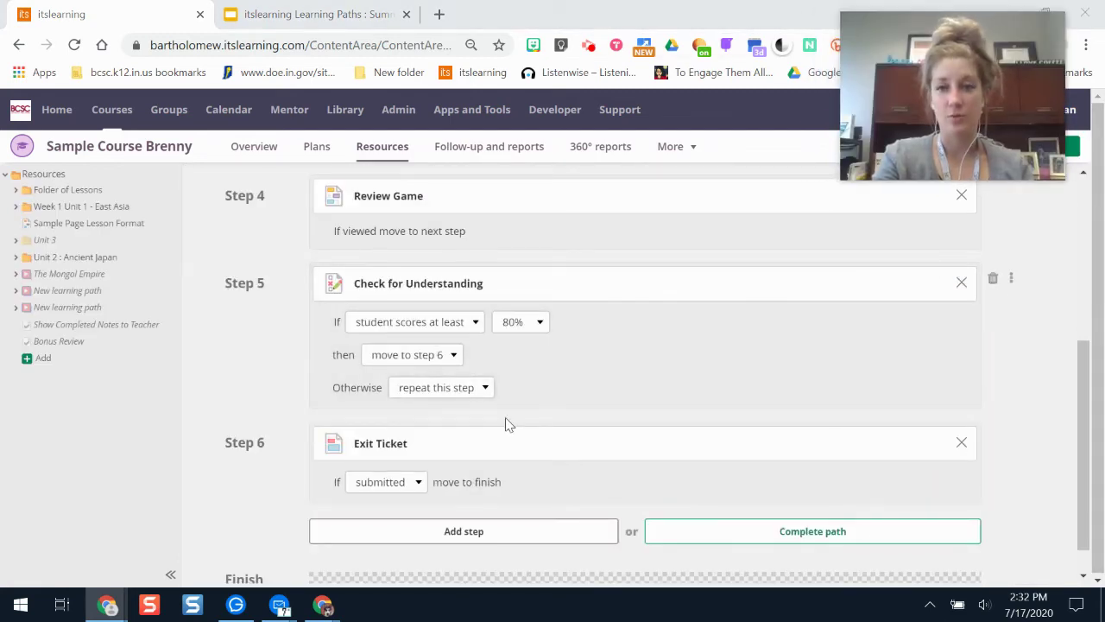
scroll(1090, 424, "down", 1)
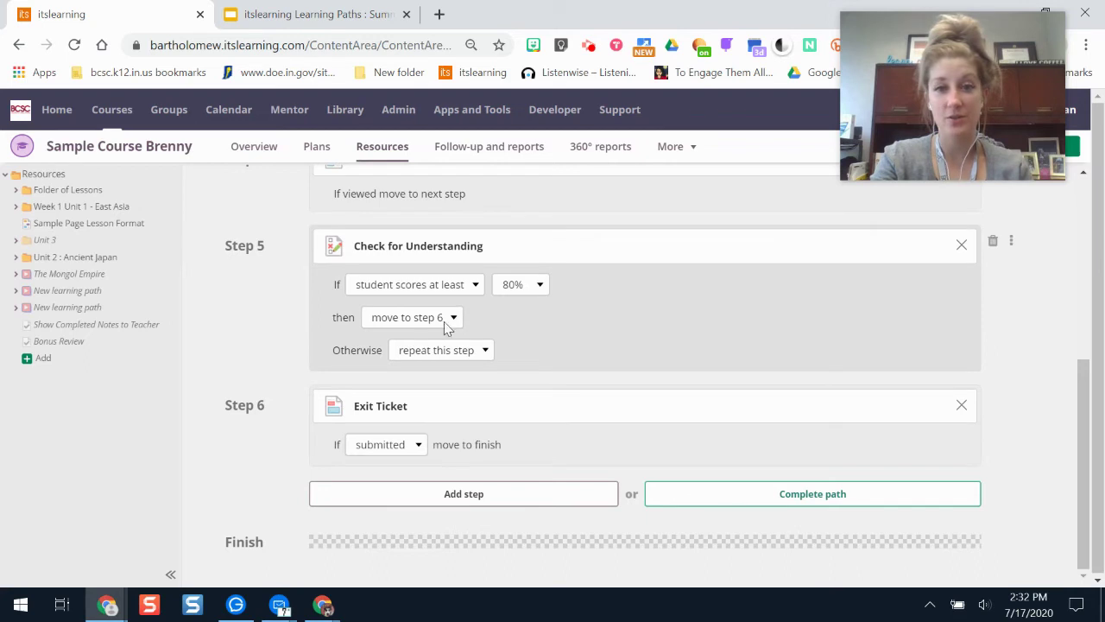
left_click(438, 318)
left_click(405, 370)
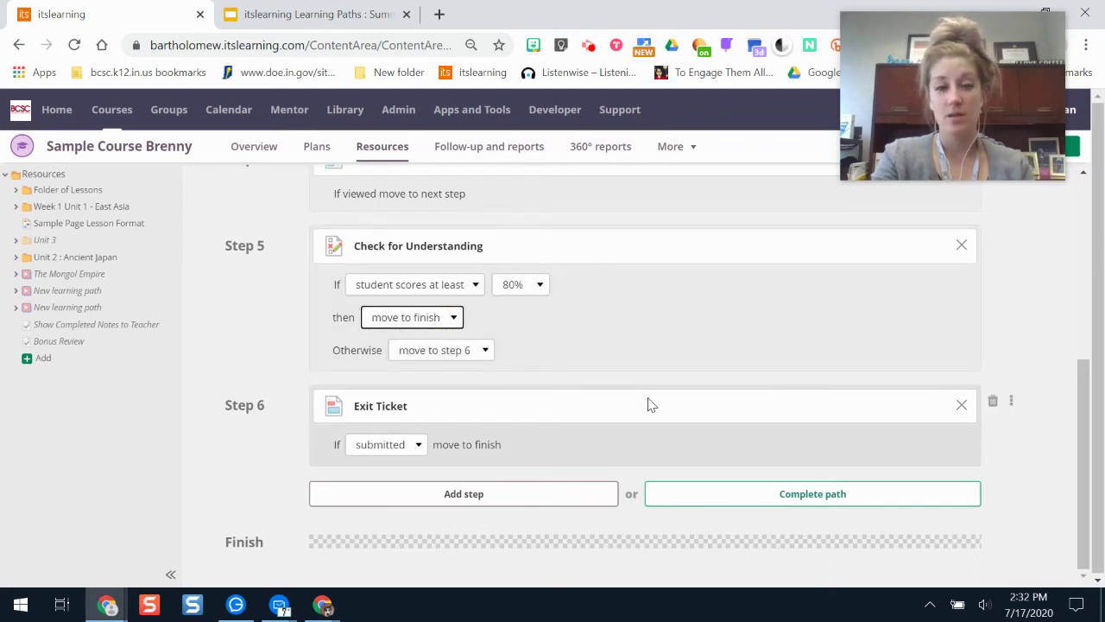
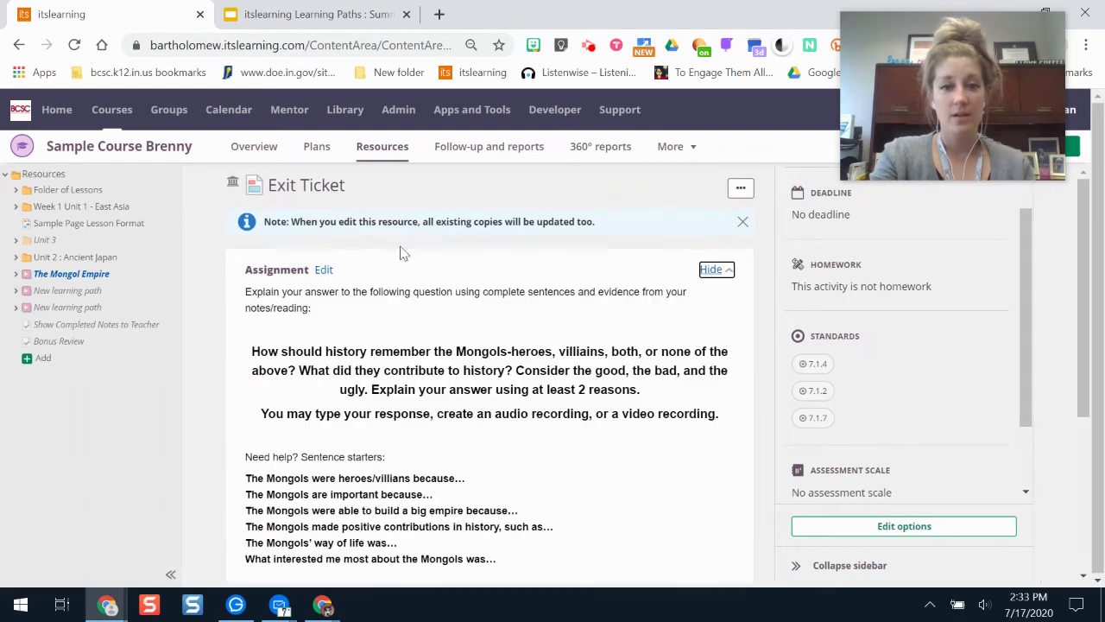
Read through the Exit Ticket assignment, return to The Mongol Empire path, and review the conditions of Steps 5 and 6.
scroll(1025, 282, "down", 1)
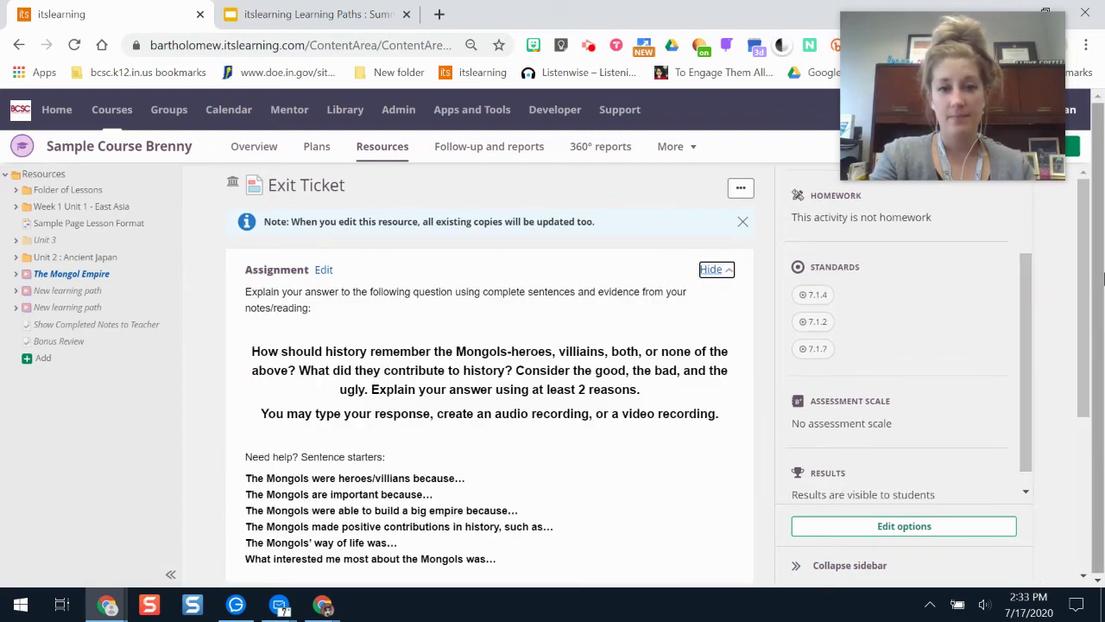
mouse_move(1079, 240)
left_mouse_down()
mouse_move(1081, 344)
mouse_move(1079, 220)
left_mouse_up()
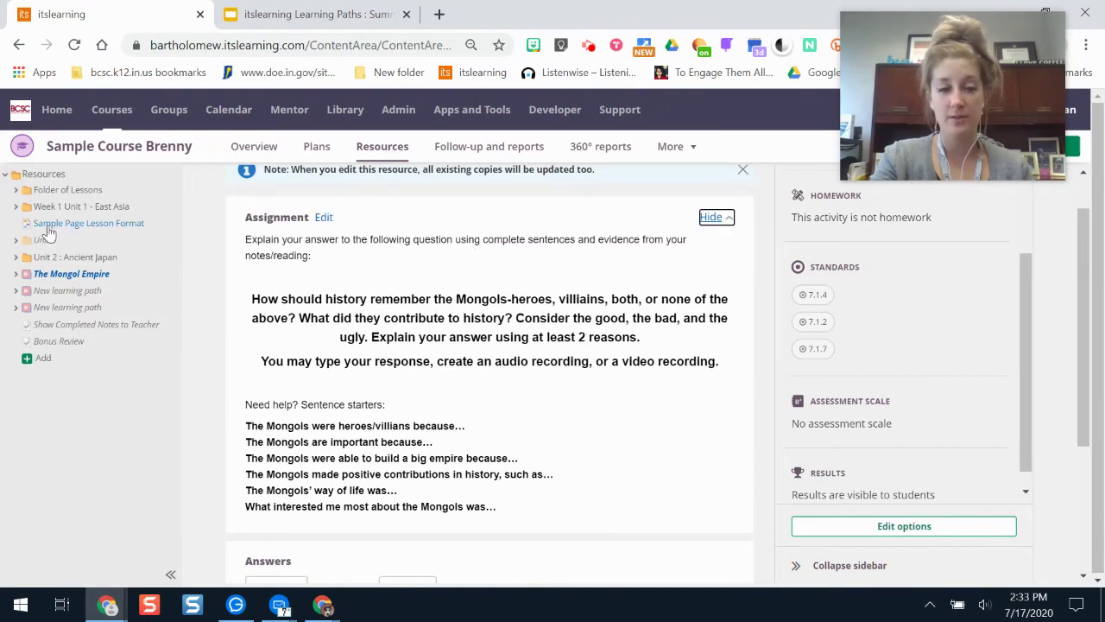
left_click(73, 274)
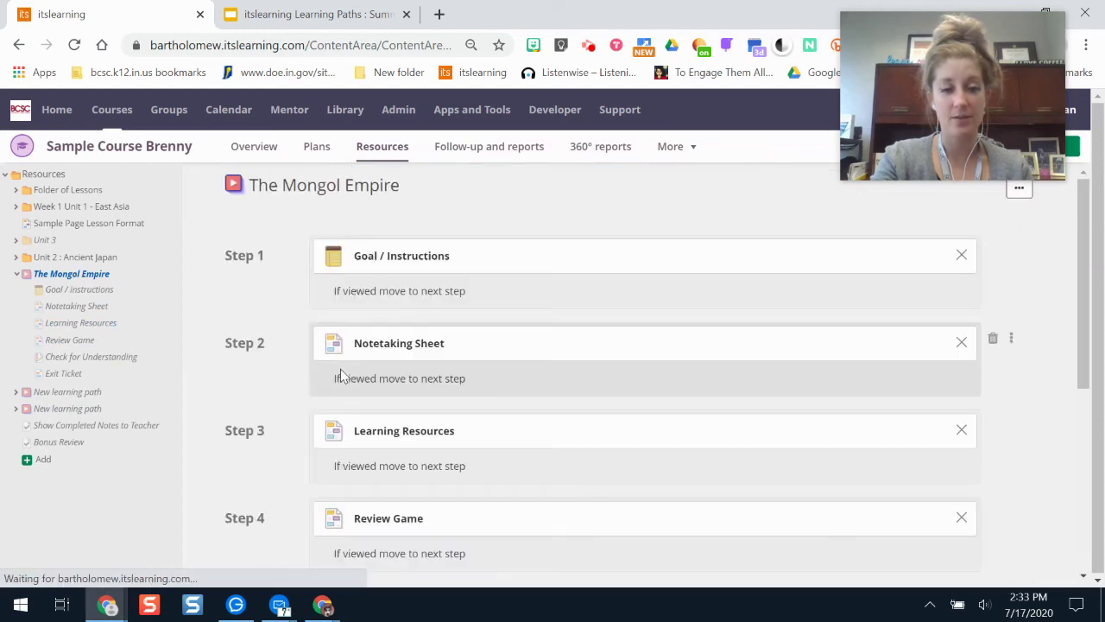
left_click_drag(1079, 289, 982, 509)
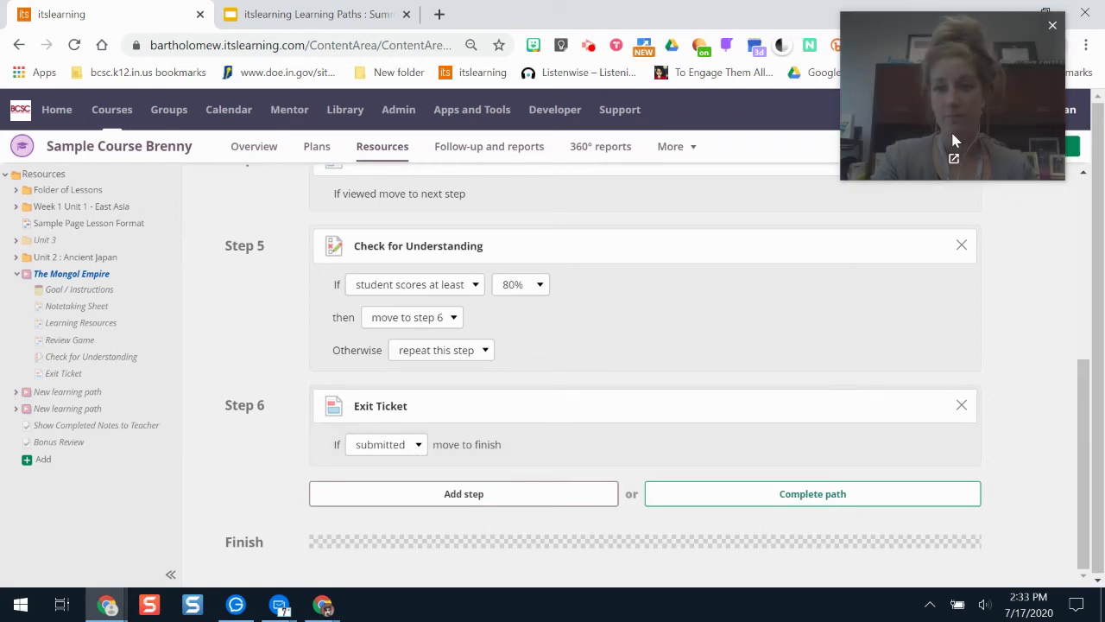
left_click(588, 48)
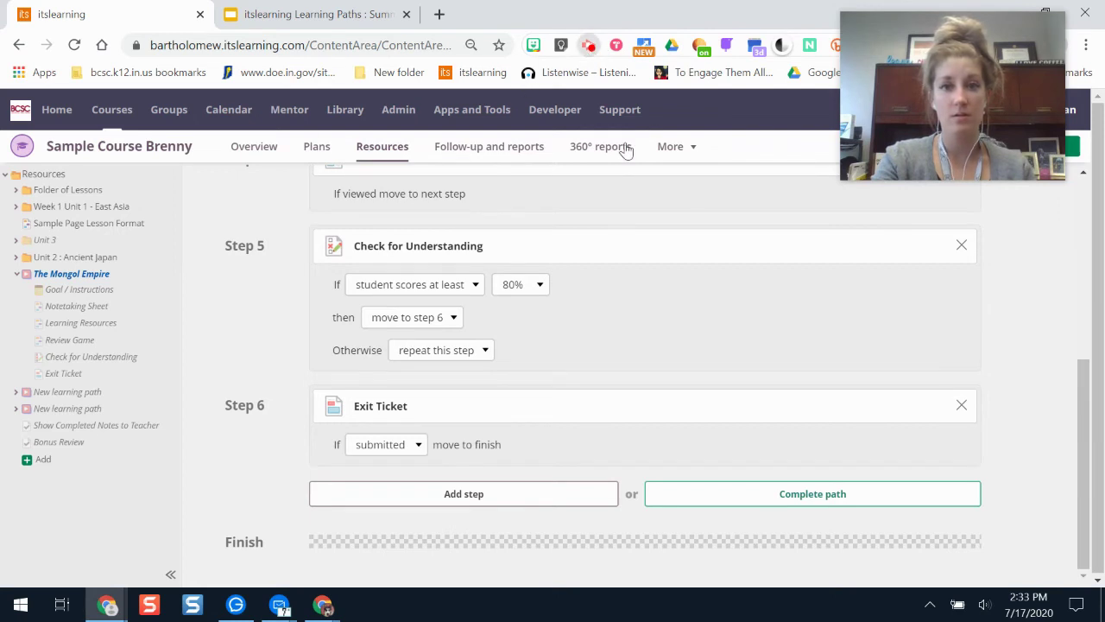
left_click(486, 226)
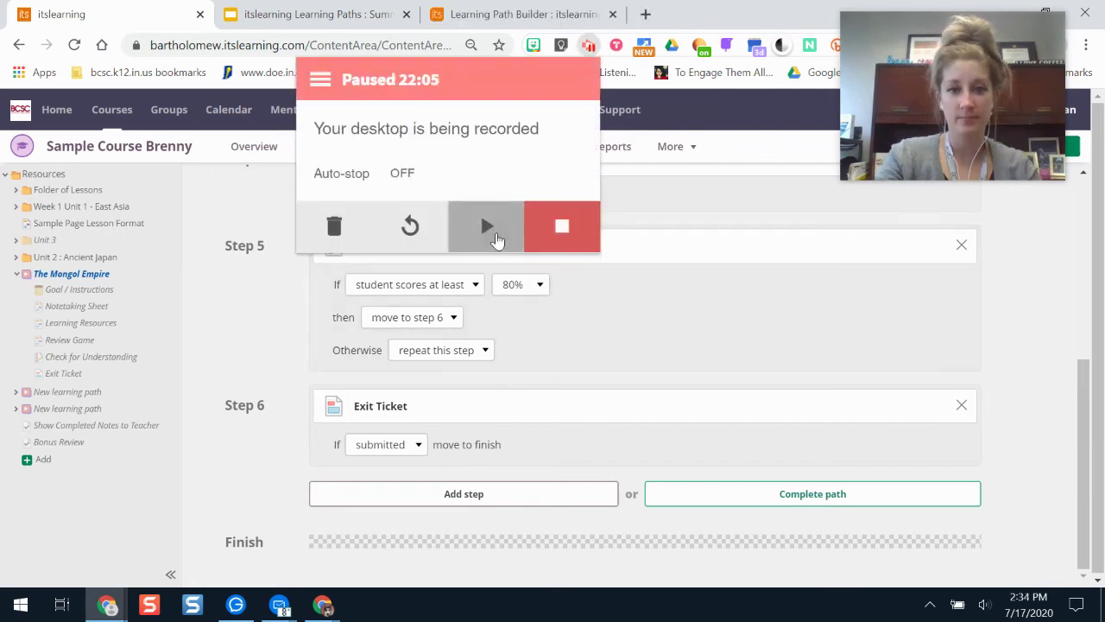
Open the Exit Ticket resource from Step 6 and return to The Mongol Empire path.
left_click(486, 225)
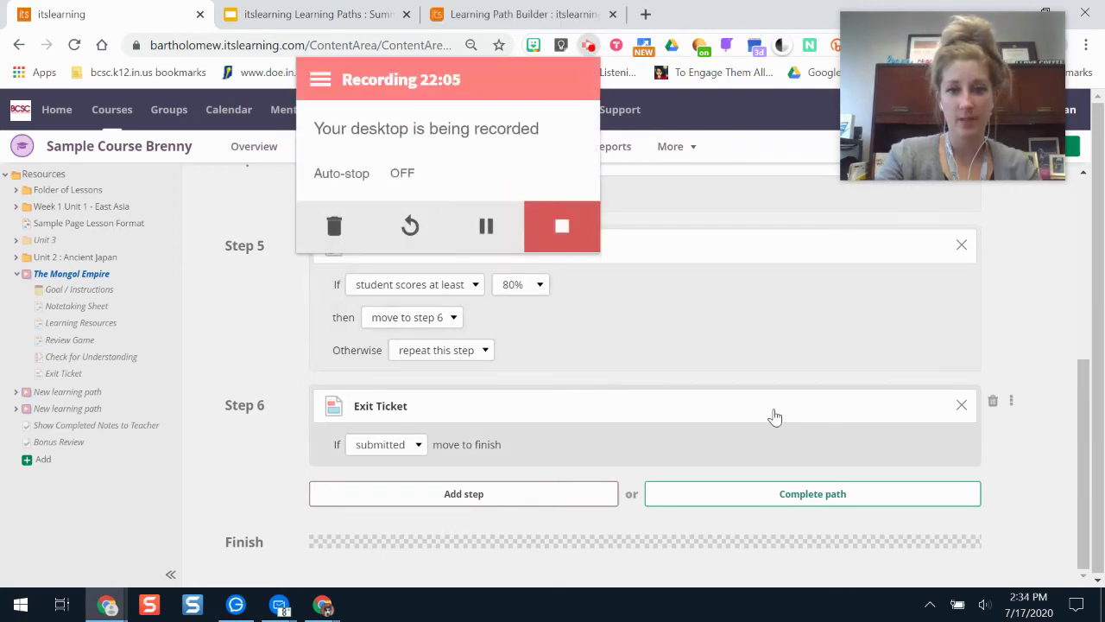
left_click(772, 414)
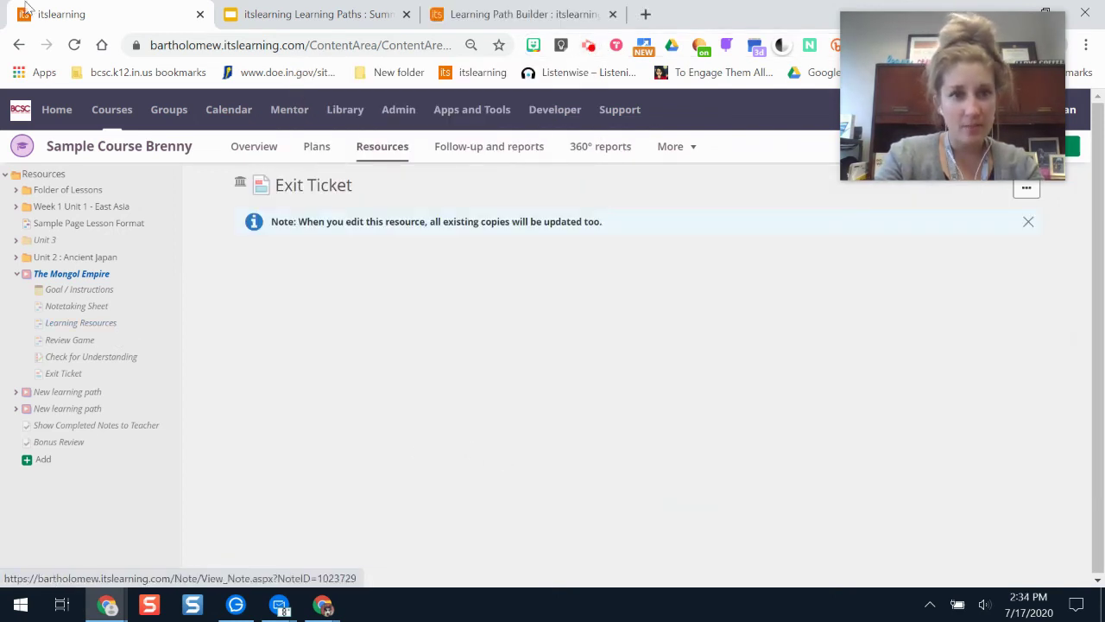
left_click(16, 50)
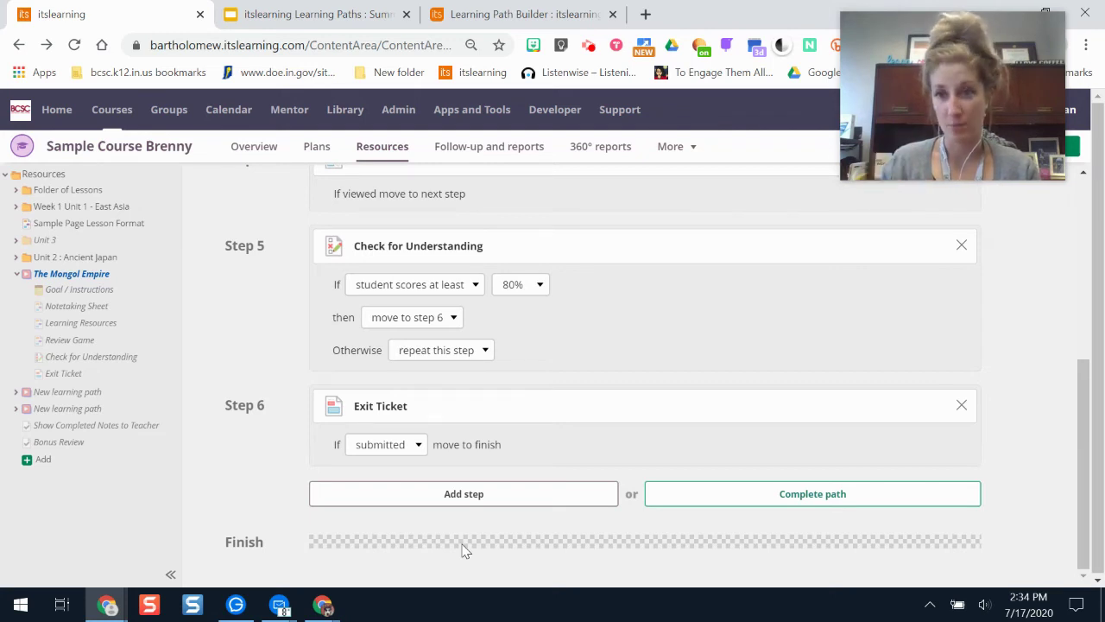
Try "completed" as Step 6's condition for moving to finish and restore it to "submitted".
left_click(413, 449)
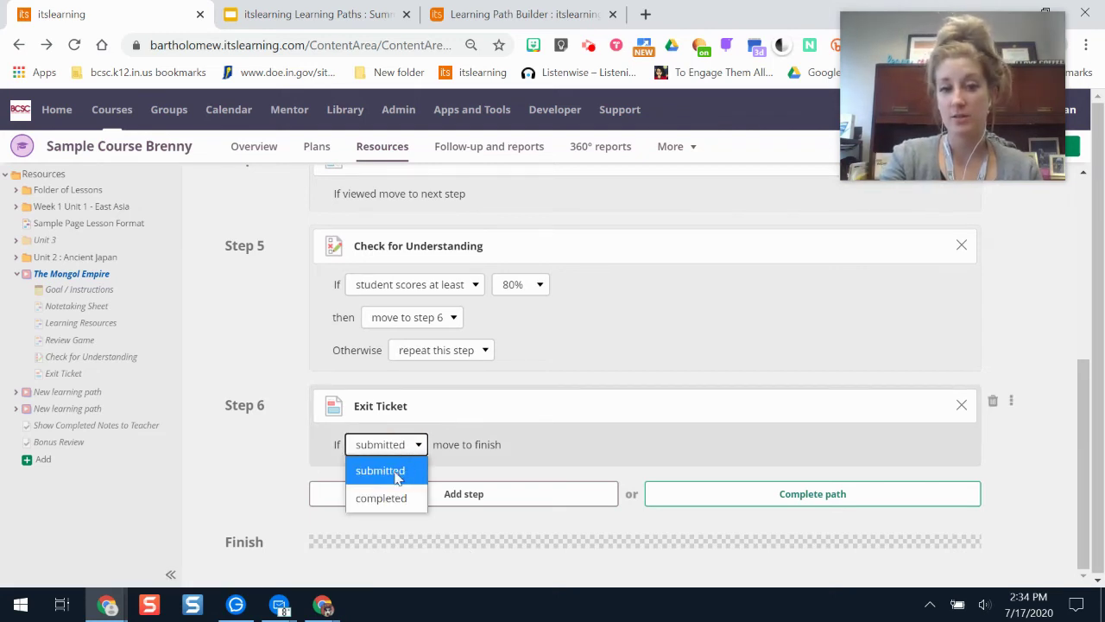
left_click(384, 498)
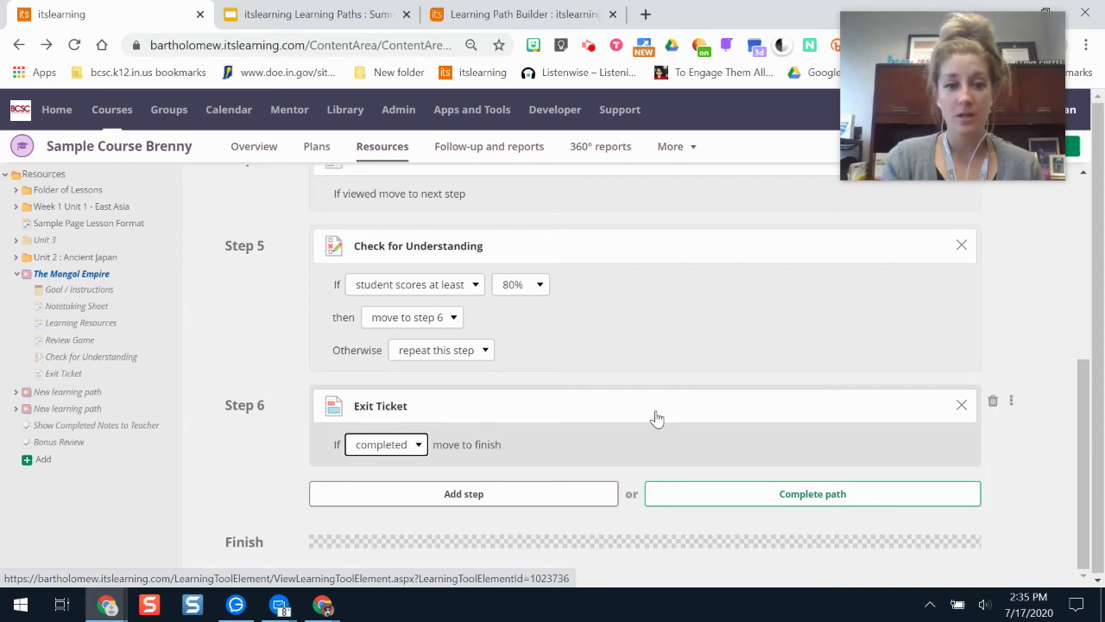
left_click(398, 448)
left_click(393, 475)
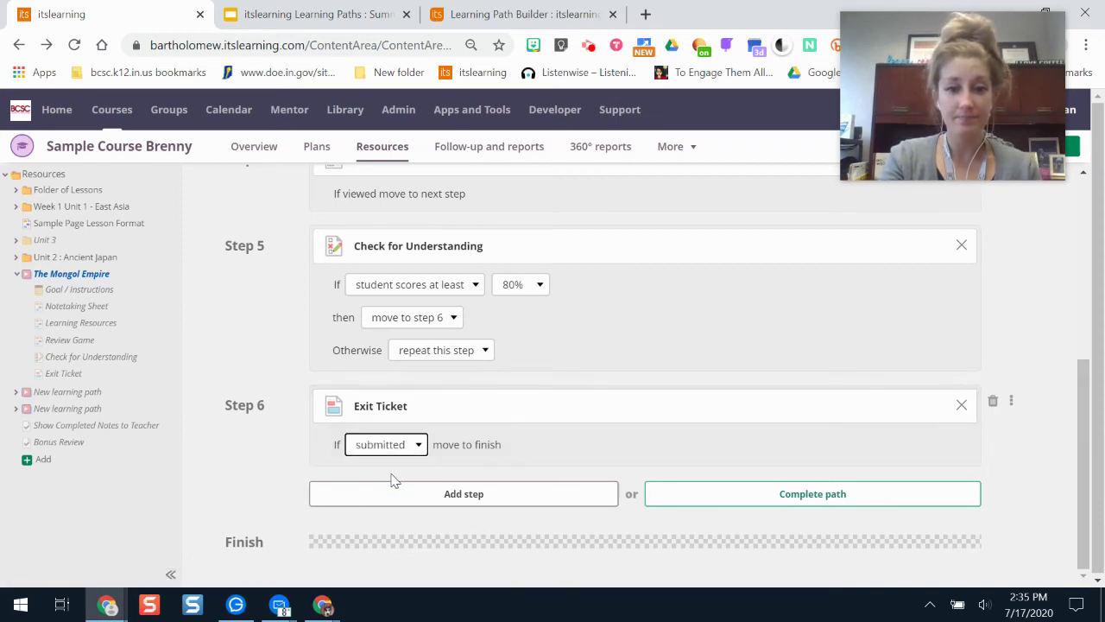
Complete The Mongol Empire path, make it visible to students and look over its finished steps.
left_click(859, 489)
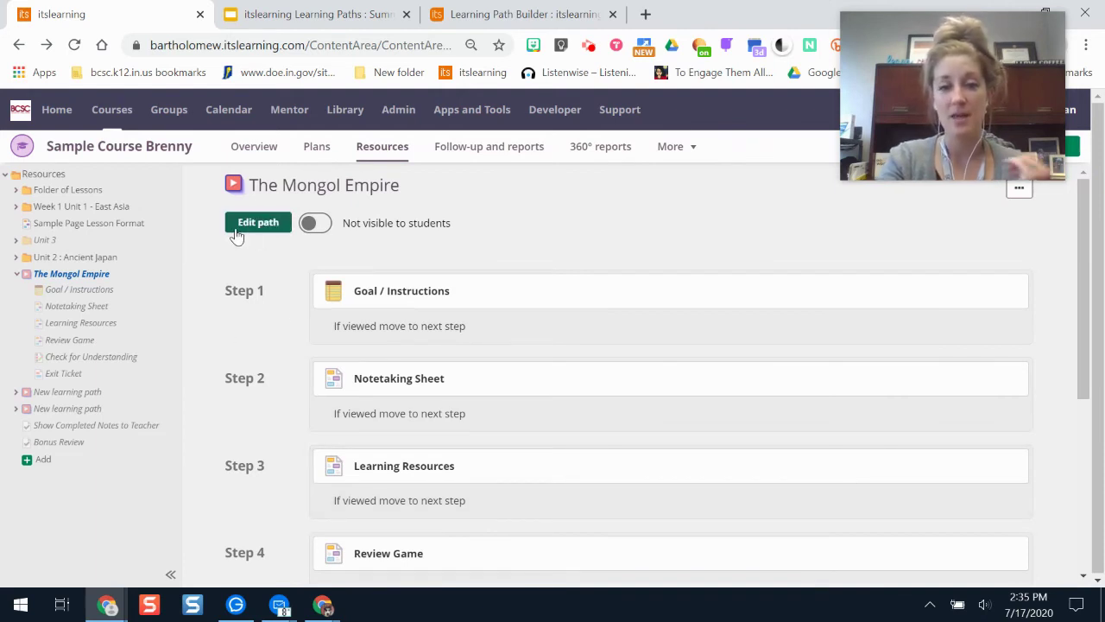
left_click(316, 224)
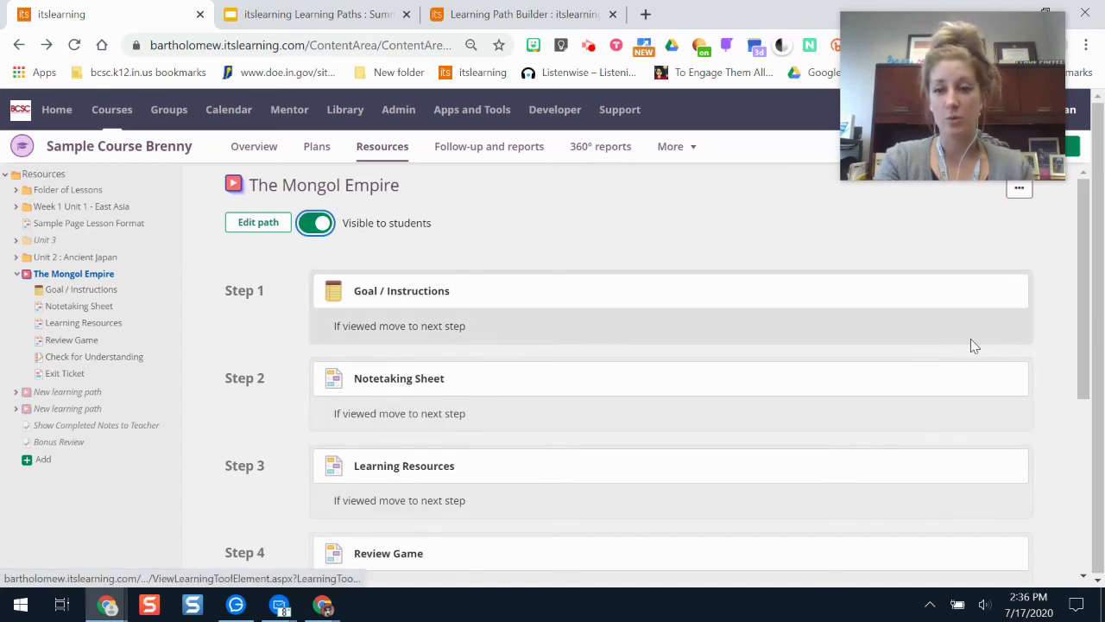
scroll(1086, 281, "down", 4)
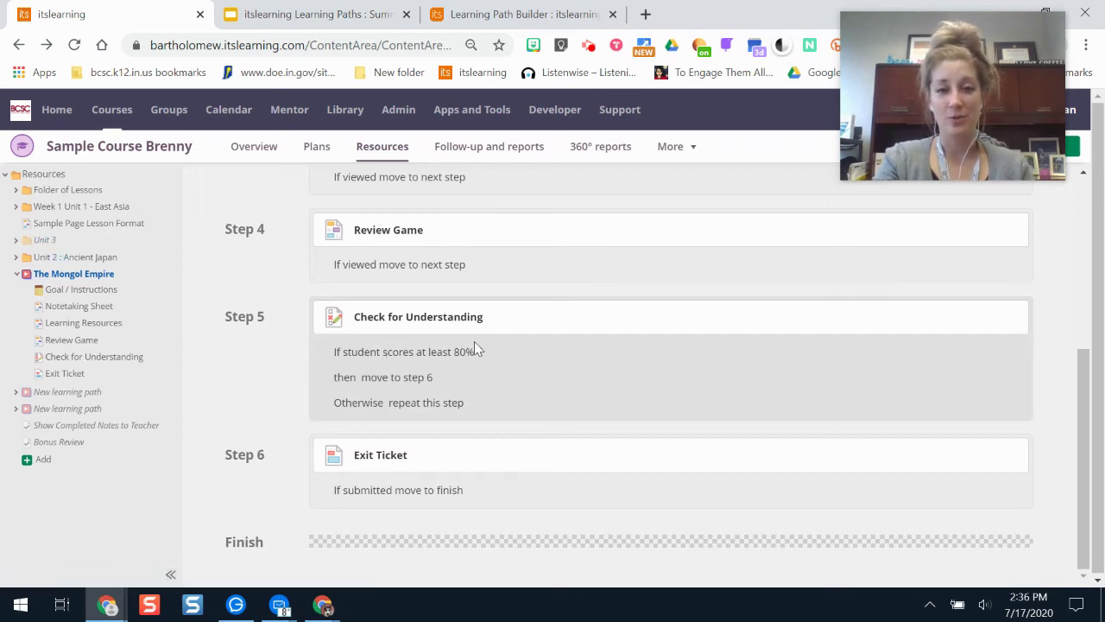
left_click(1085, 415)
scroll(1080, 410, "up", 4)
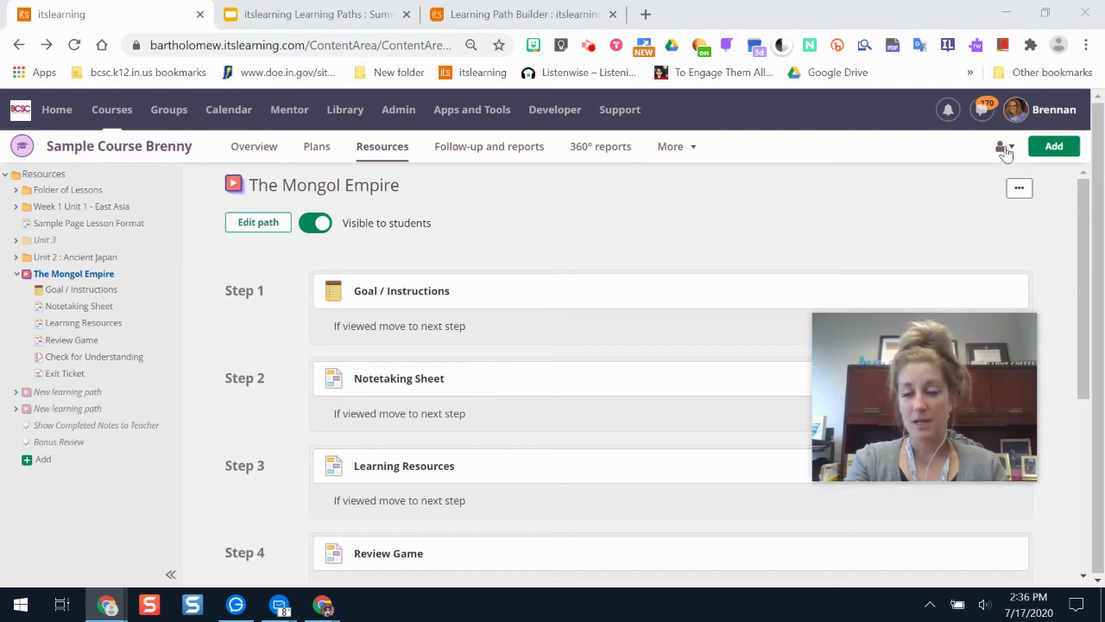
Switch the course to the Pupil view and start The Mongol Empire path from the course resources.
left_click(1004, 148)
left_click(958, 260)
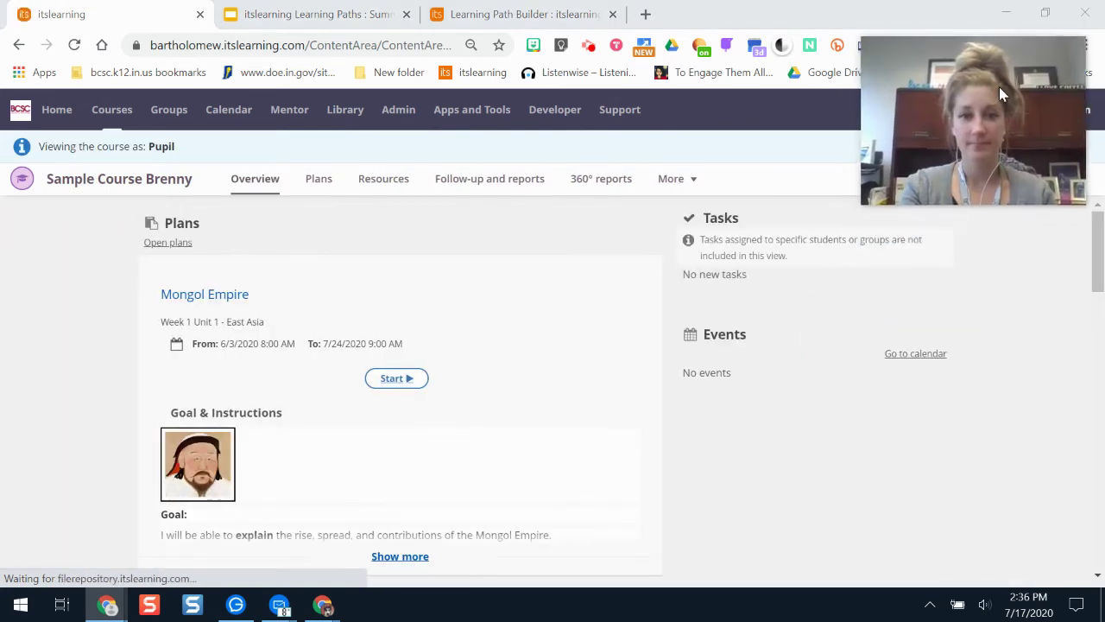
left_click(384, 181)
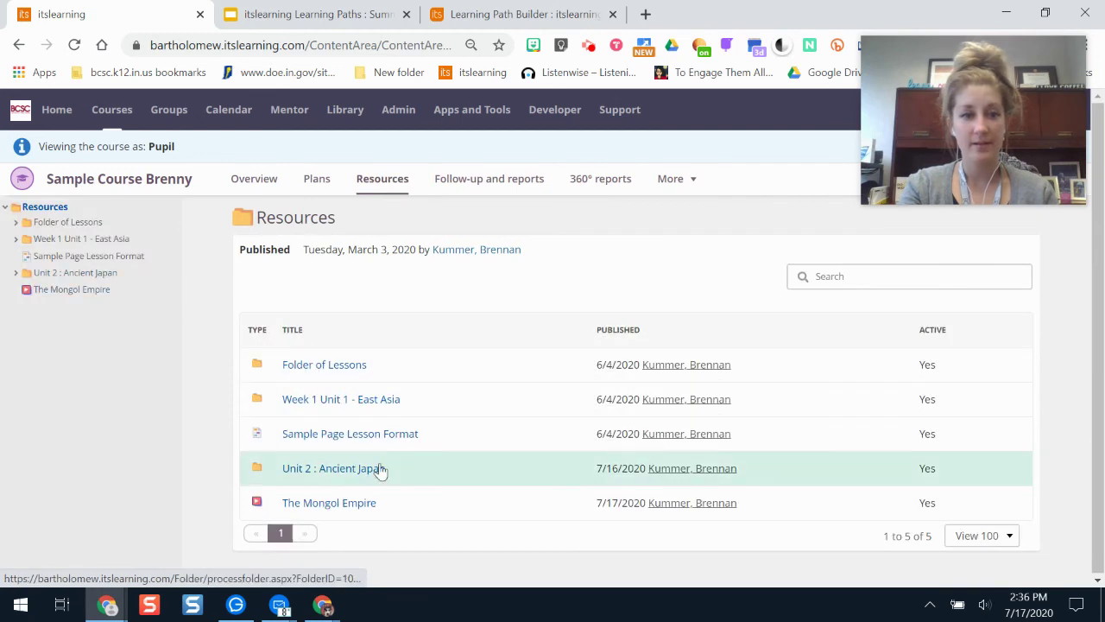
left_click(361, 502)
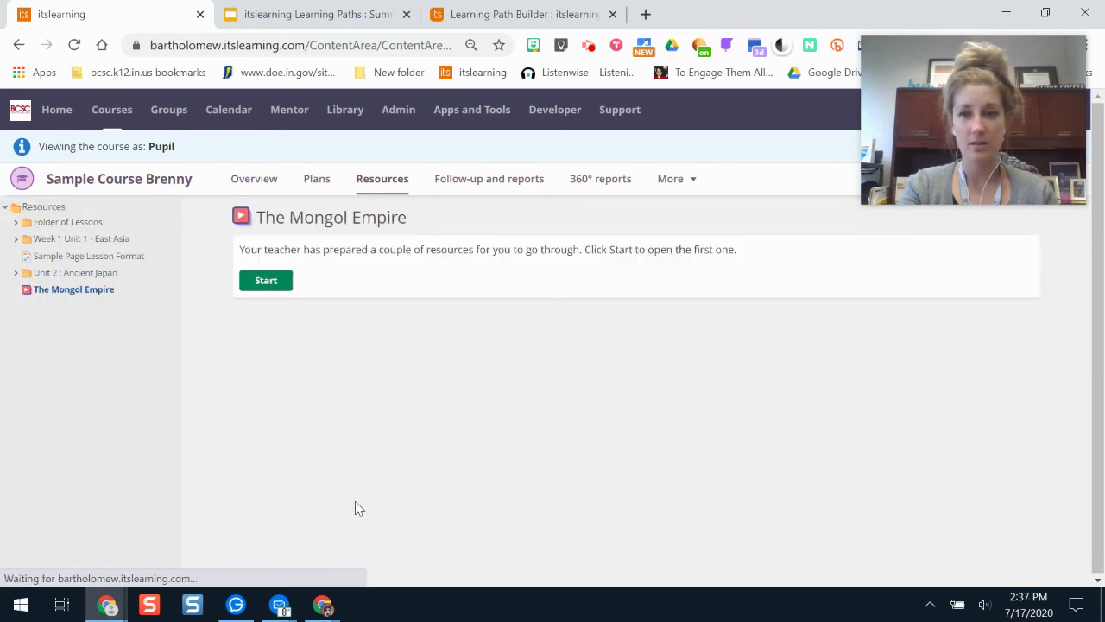
left_click(266, 285)
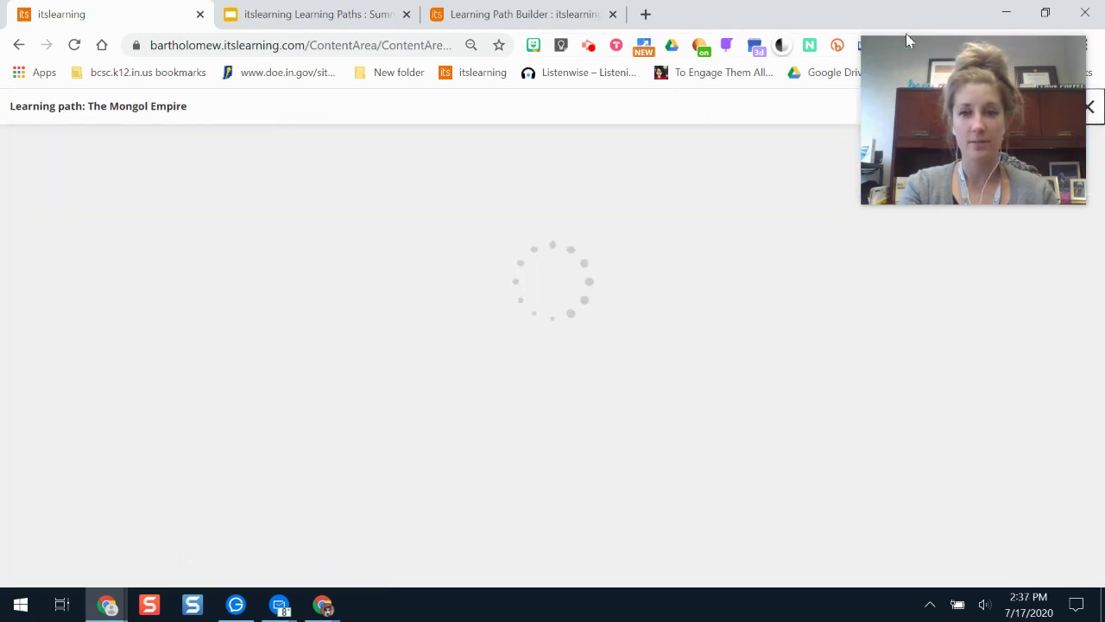
left_click_drag(990, 41, 977, 282)
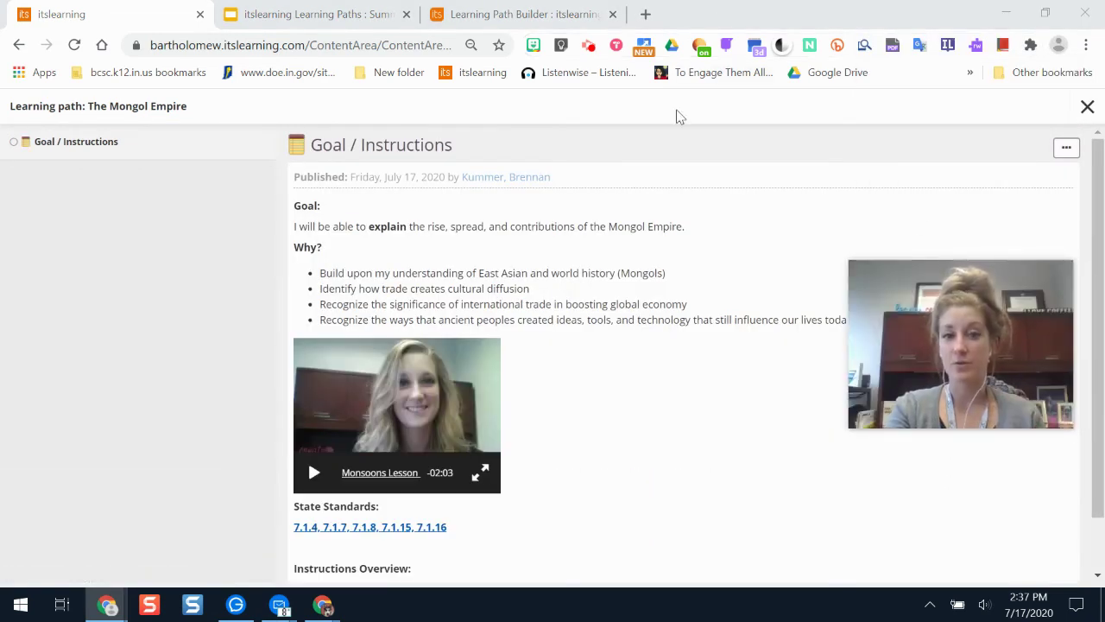
Go through Goal / Instructions and the Notetaking Sheet as a pupil and continue to Learning Resources.
left_click_drag(1096, 178, 1101, 250)
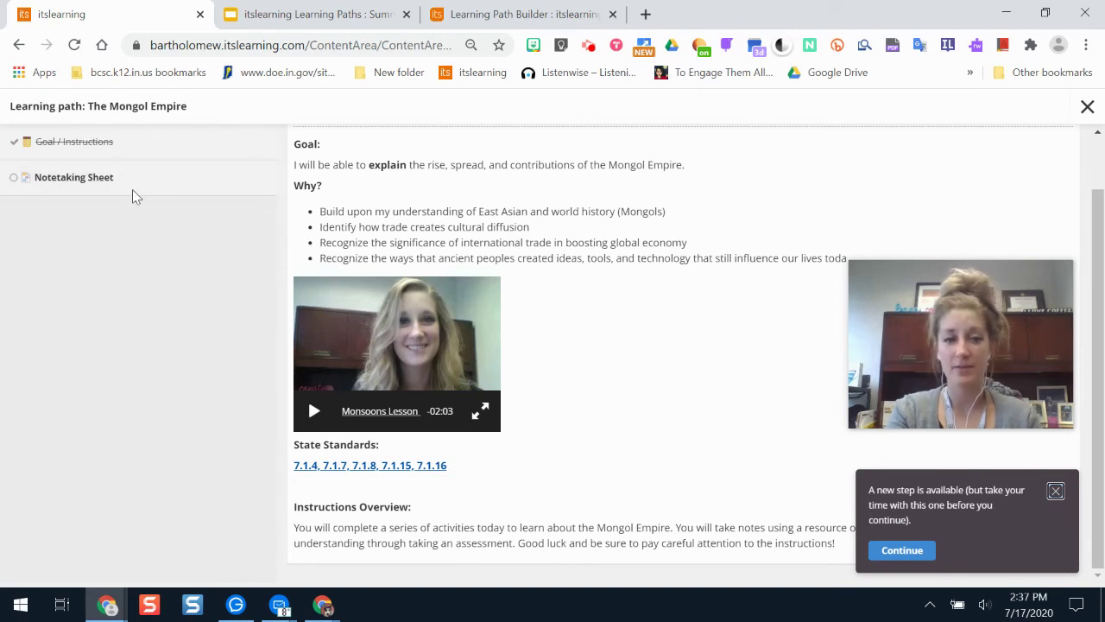
left_click(75, 181)
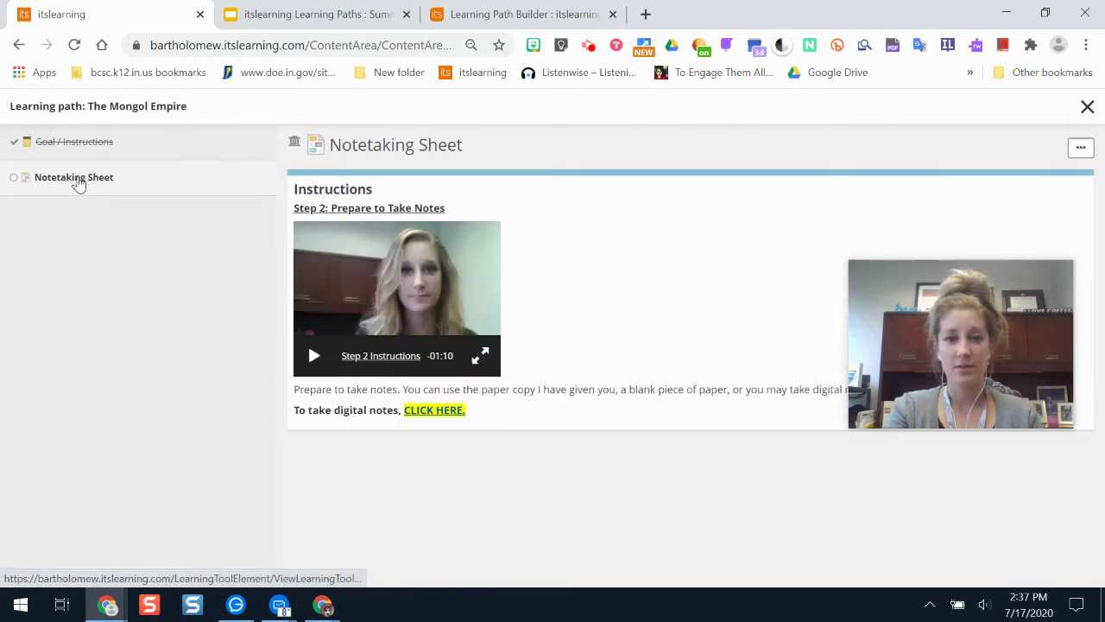
mouse_move(997, 298)
left_click_drag(973, 261, 971, 212)
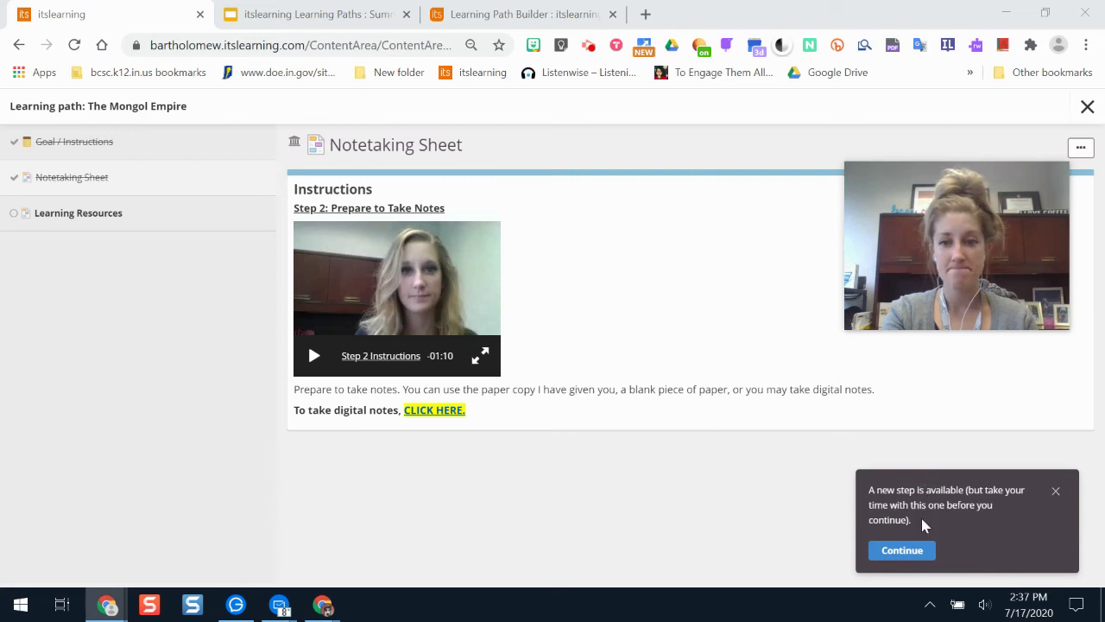
left_click(910, 551)
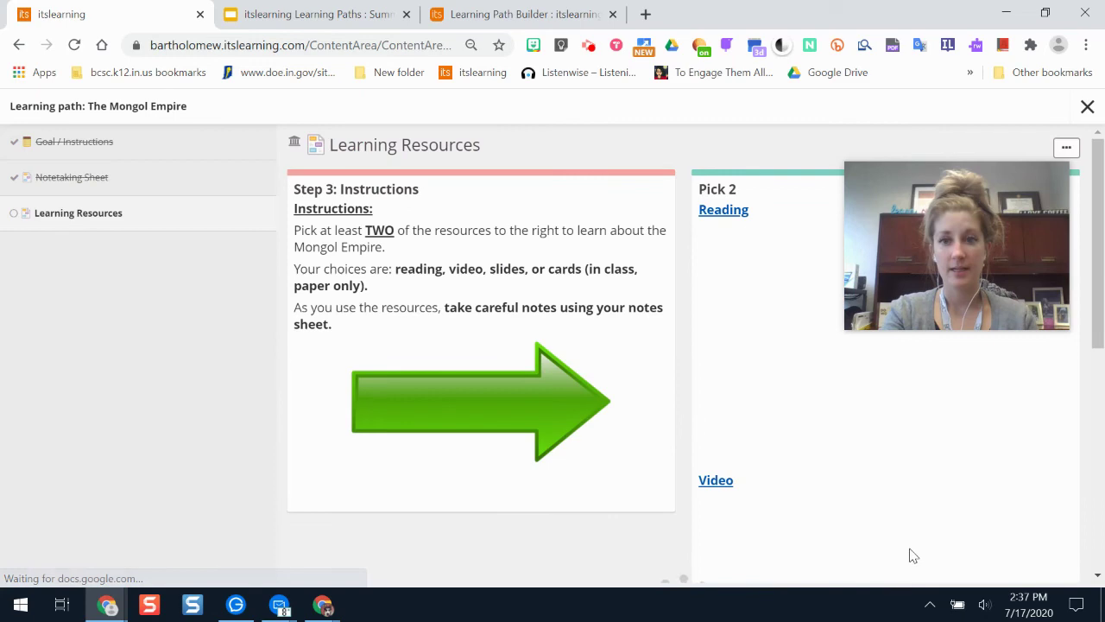
Go through Learning Resources and the Review Game and continue to the Check for Understanding test.
mouse_move(972, 232)
left_click_drag(970, 221, 891, 82)
left_click_drag(1103, 266, 1102, 229)
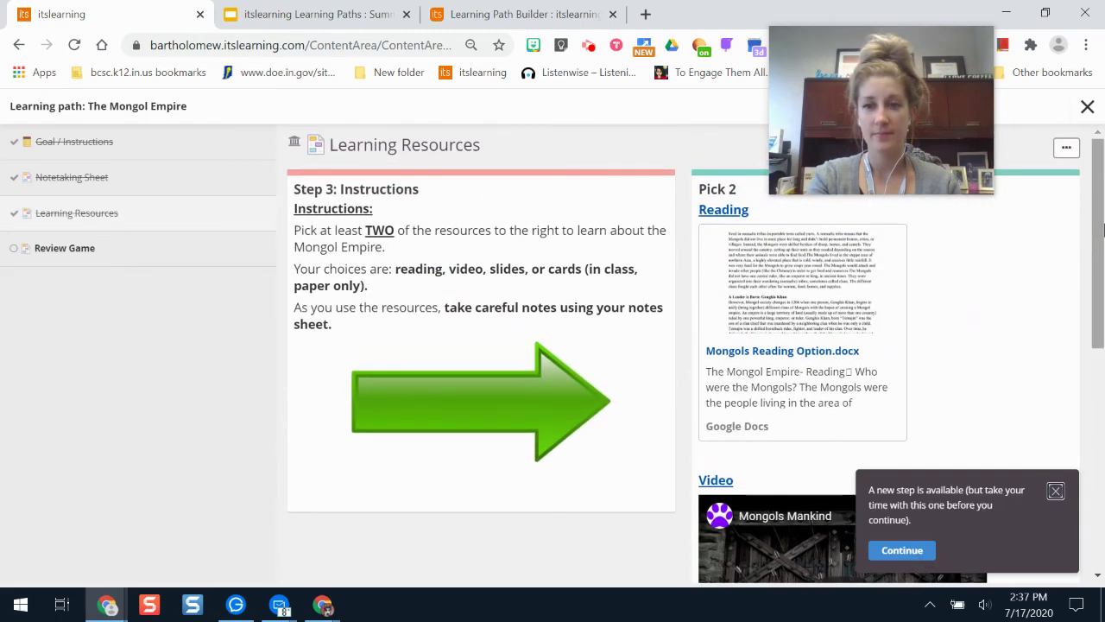
left_click(903, 550)
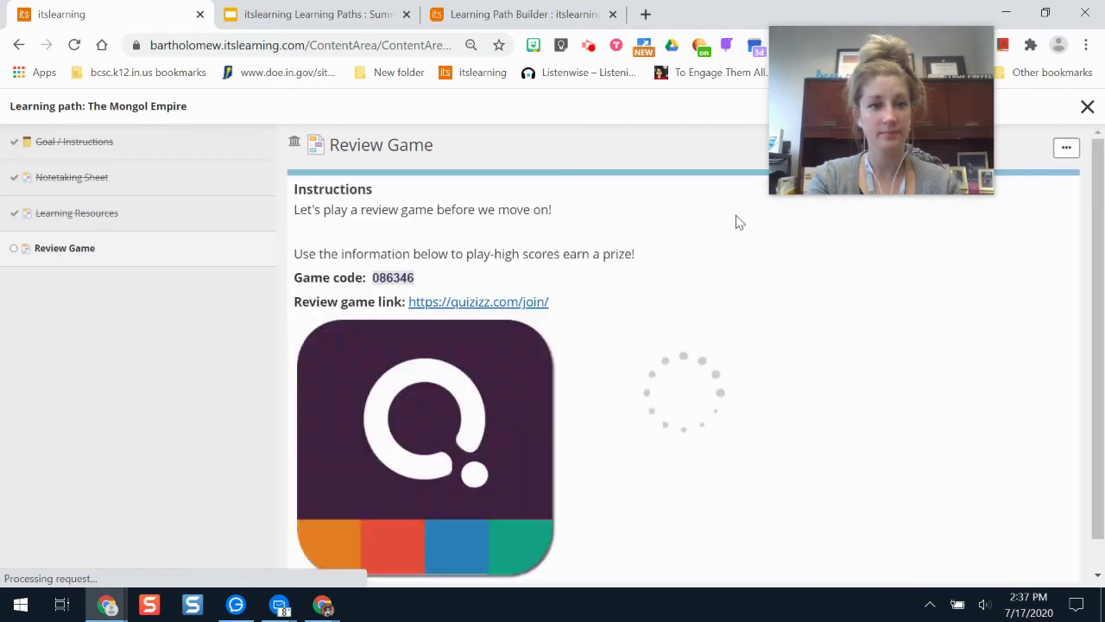
mouse_move(1095, 229)
left_mouse_down()
mouse_move(1094, 259)
mouse_move(1099, 230)
left_mouse_up()
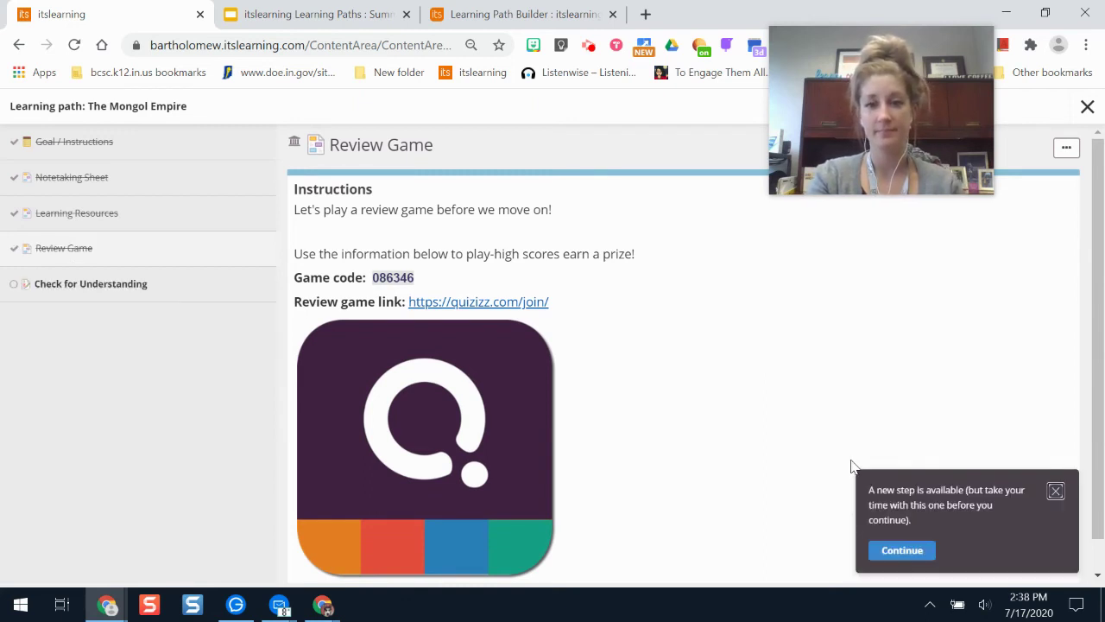
left_click(921, 550)
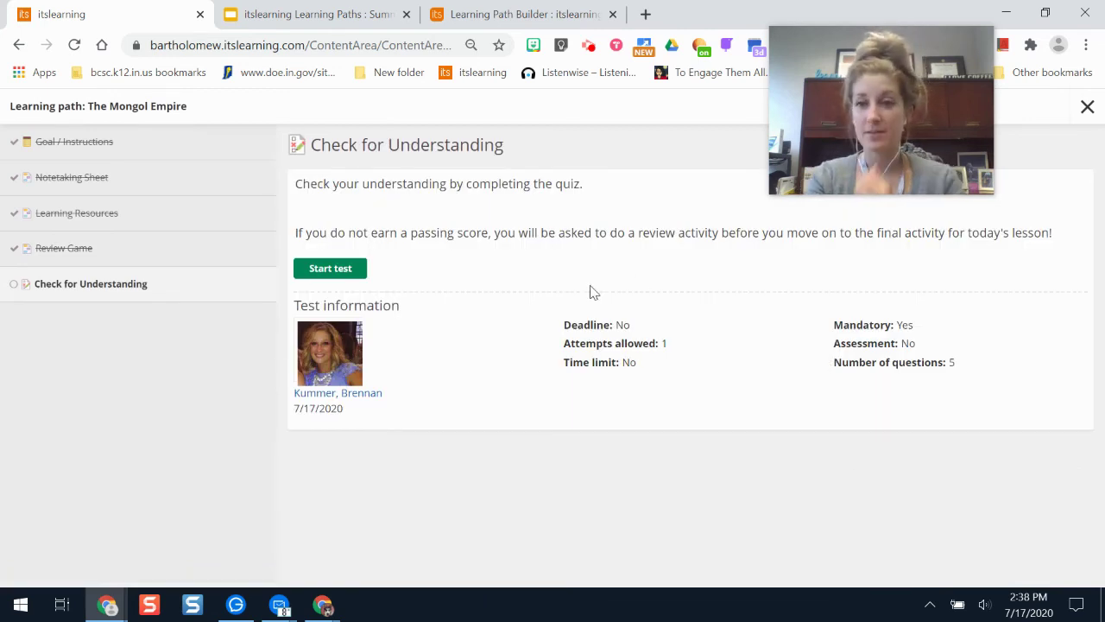
Start the test, answering Question 1 with "Nomadic tribes from Mongolia who lived in yurts" and Question 2 with "Cattle herdsman".
left_click(338, 273)
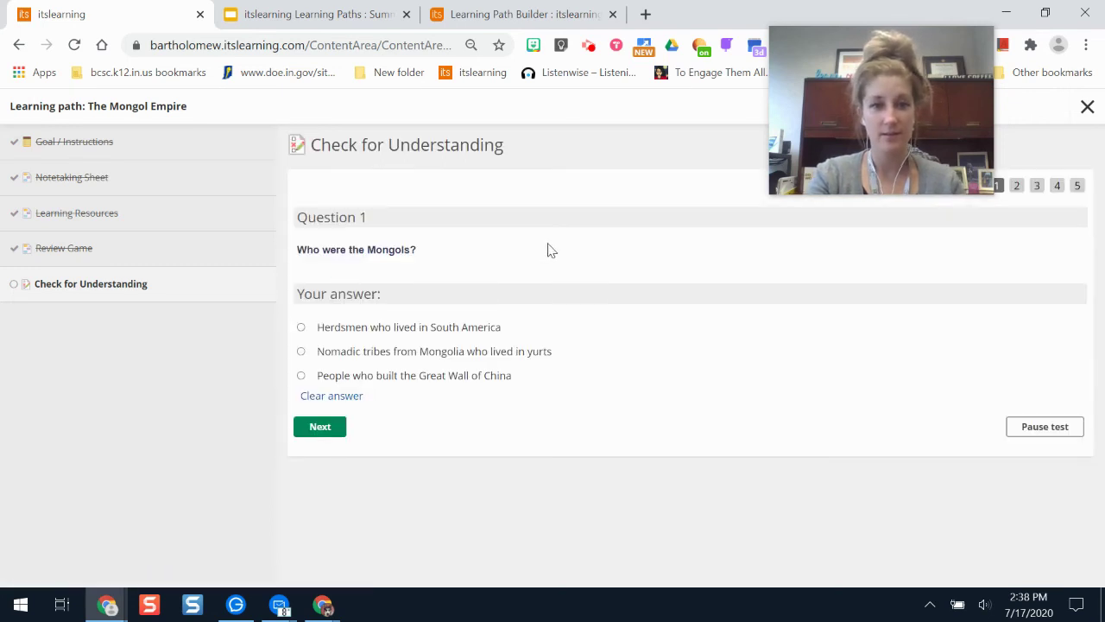
left_click(301, 352)
left_click(321, 426)
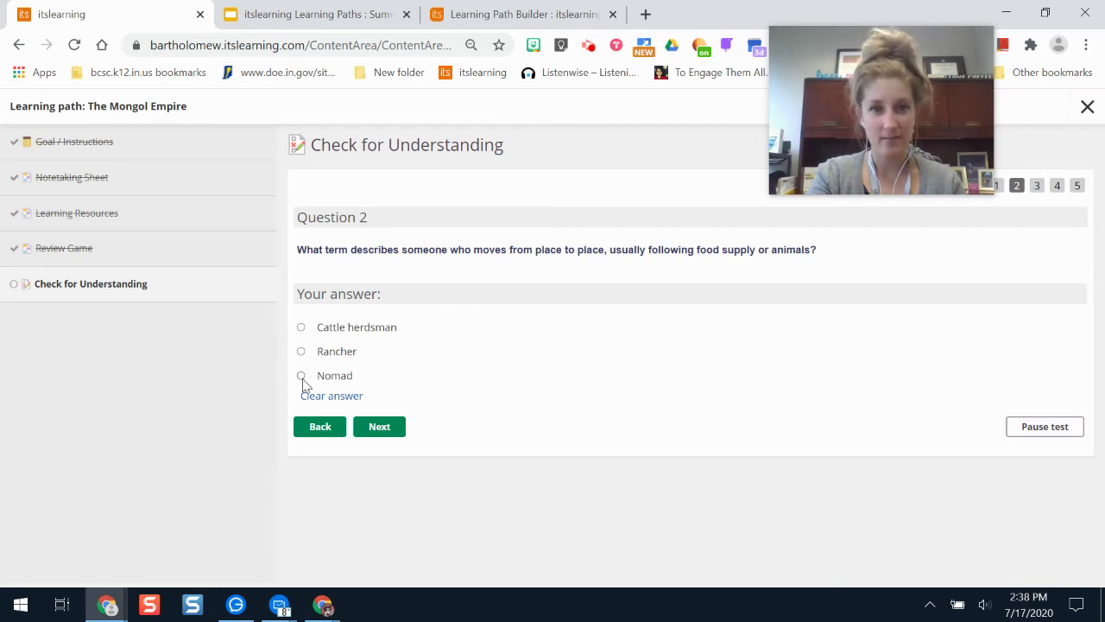
left_click(302, 327)
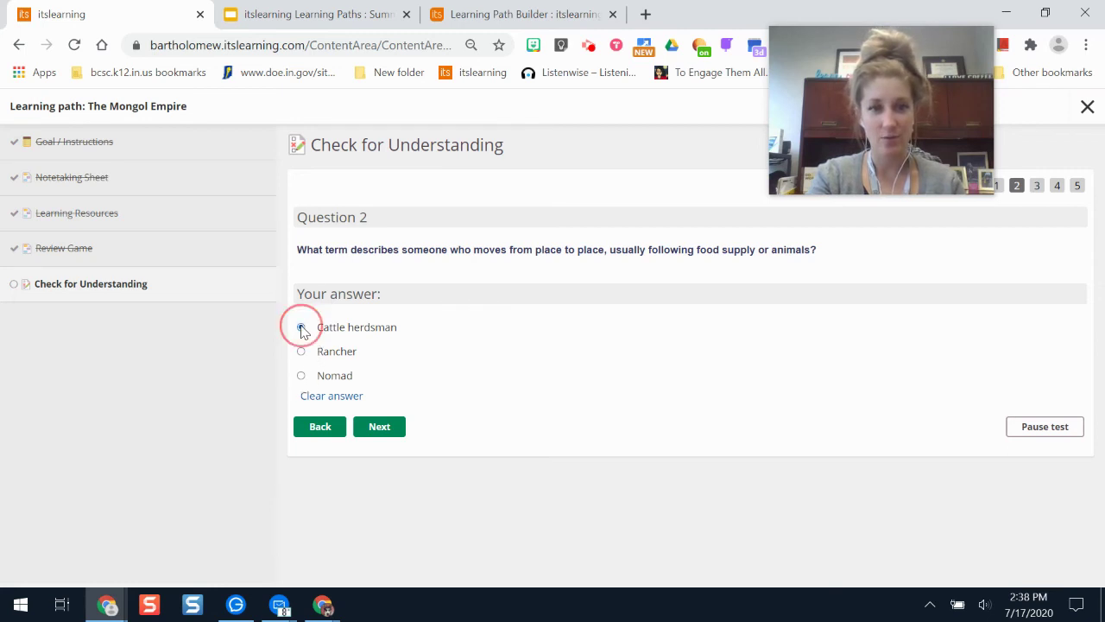
left_click(379, 426)
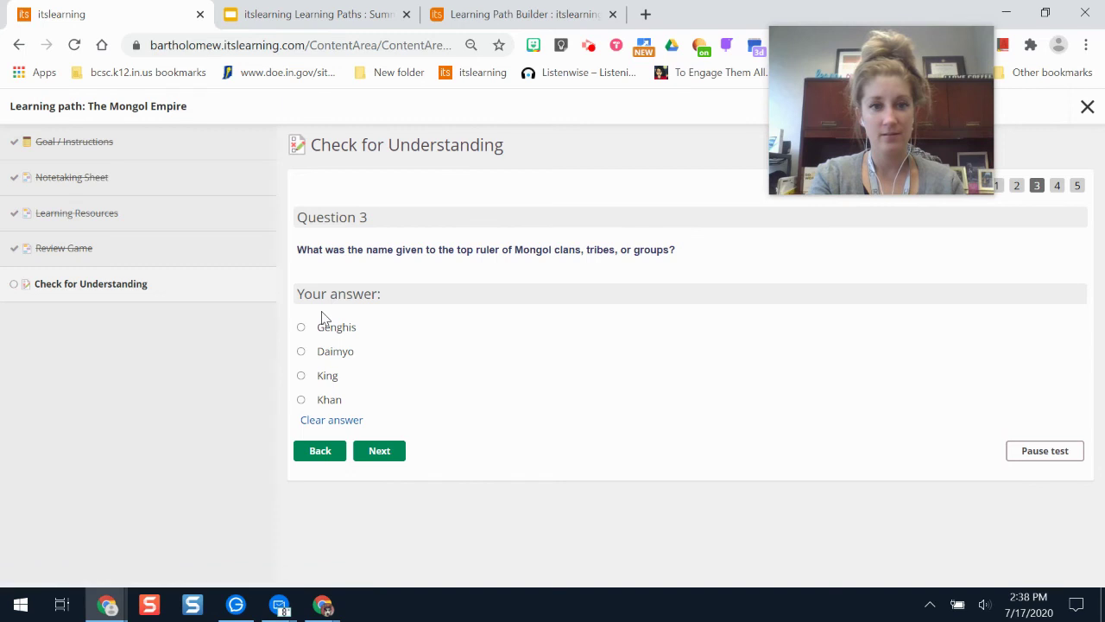
Answer Question 3 with "Daimyo" and Question 4 with "Attacked the Great Wall of China".
left_click(301, 351)
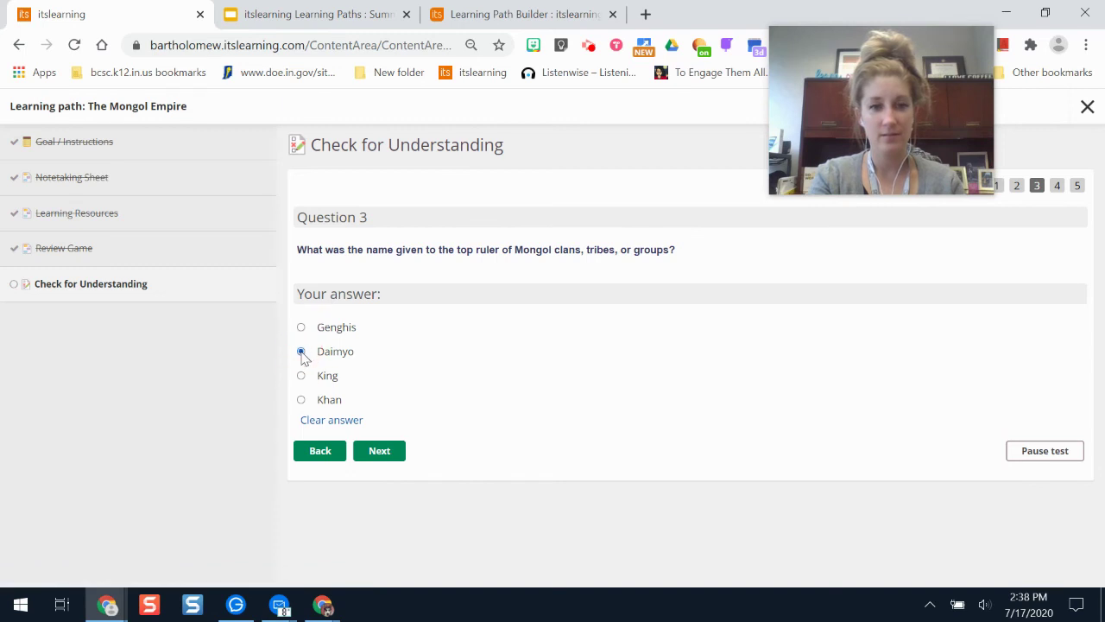
left_click(395, 456)
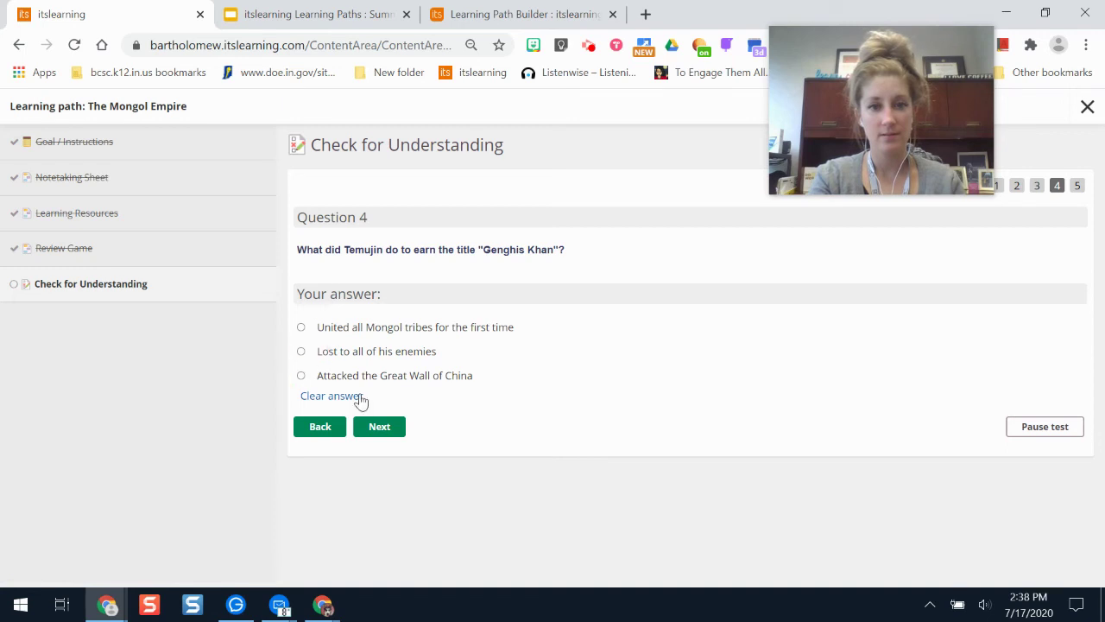
left_click(301, 375)
left_click(377, 426)
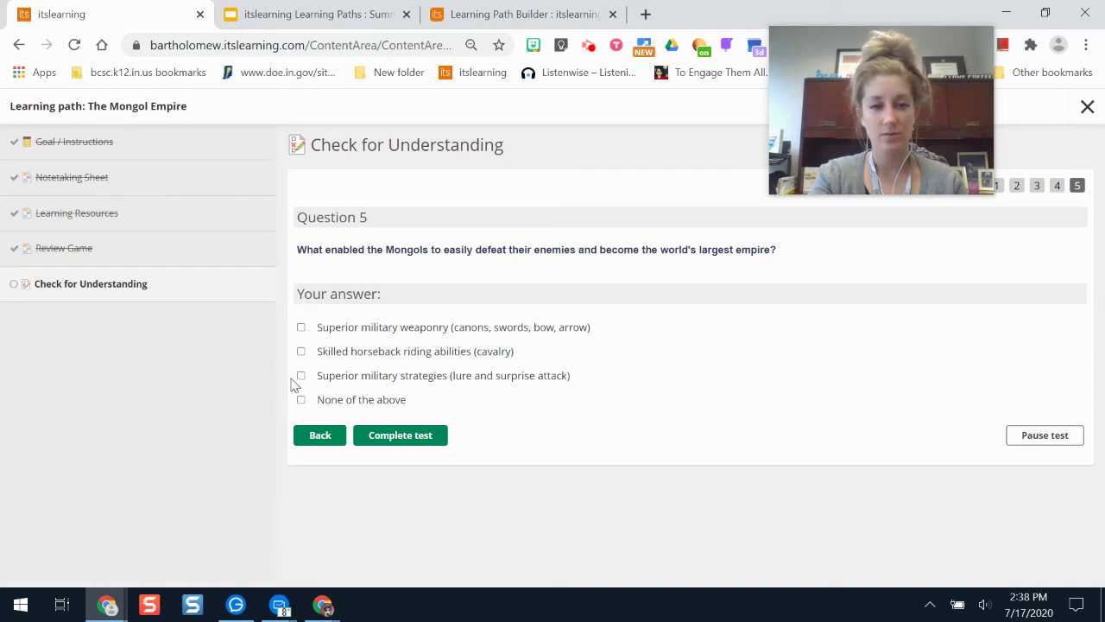
Answer Question 5 with "Superior military strategies" and "None of the above", submit the test, and acknowledge the notice on the result page.
left_click(301, 375)
left_click(302, 399)
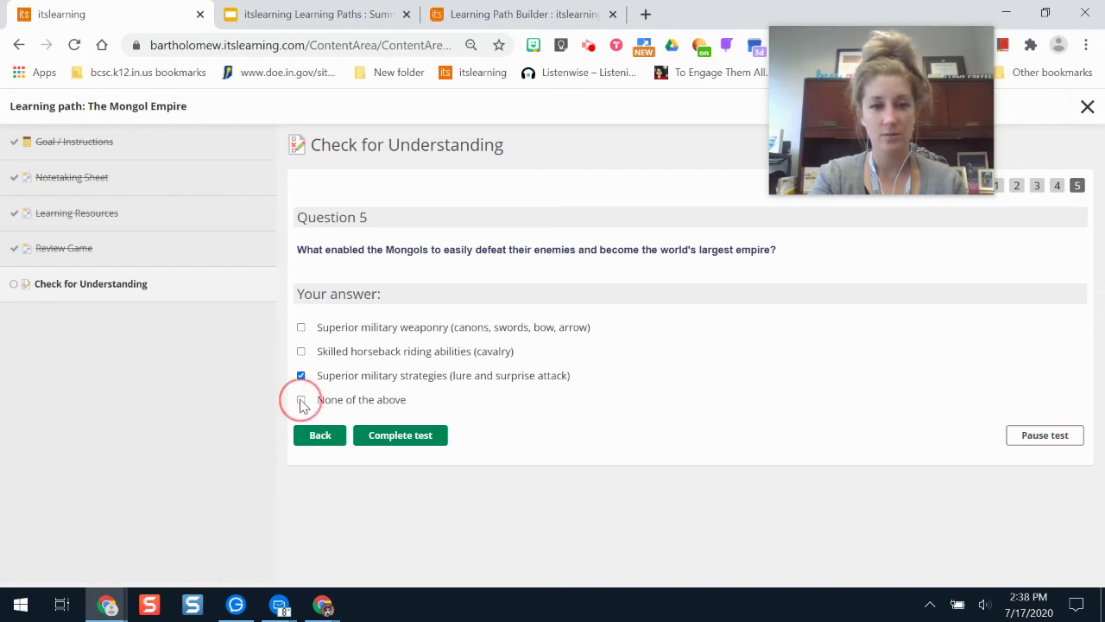
left_click(398, 439)
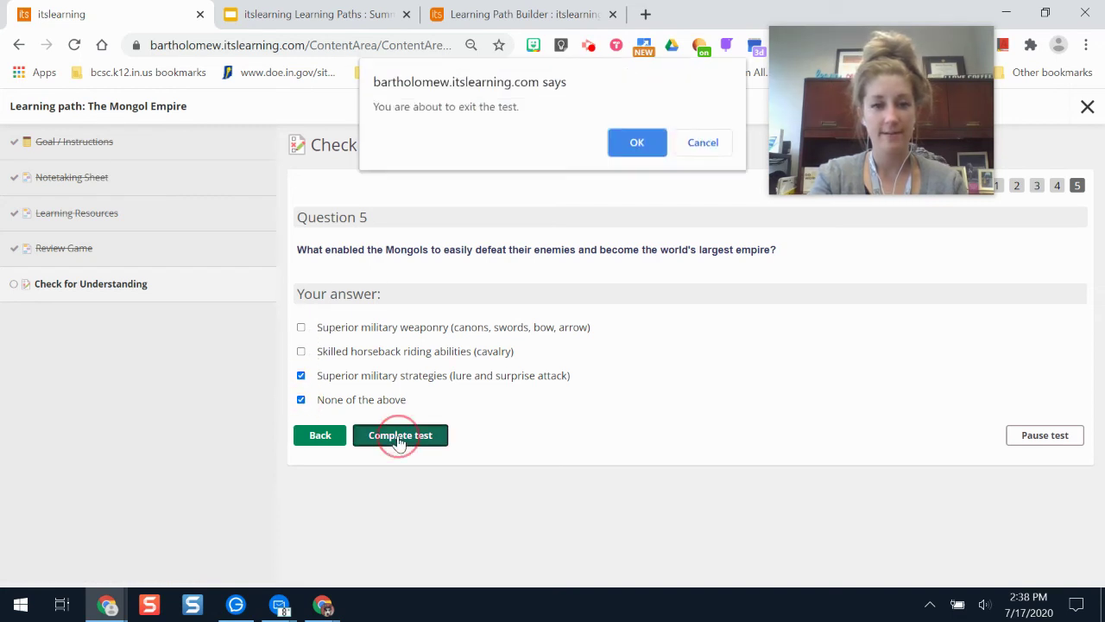
left_click(636, 142)
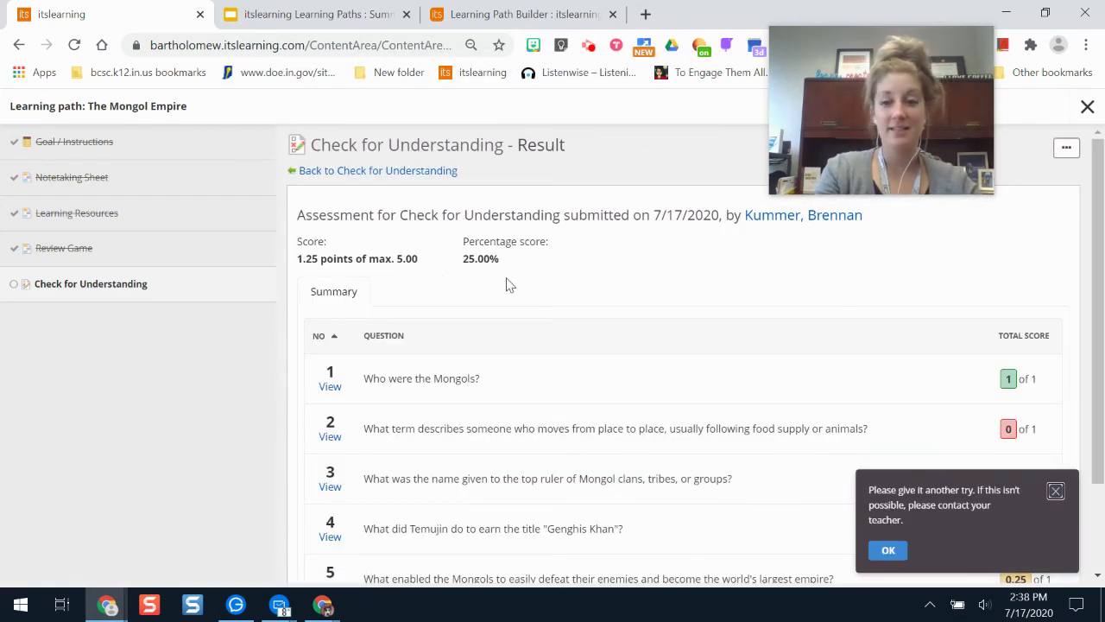
left_click_drag(1094, 220, 1099, 298)
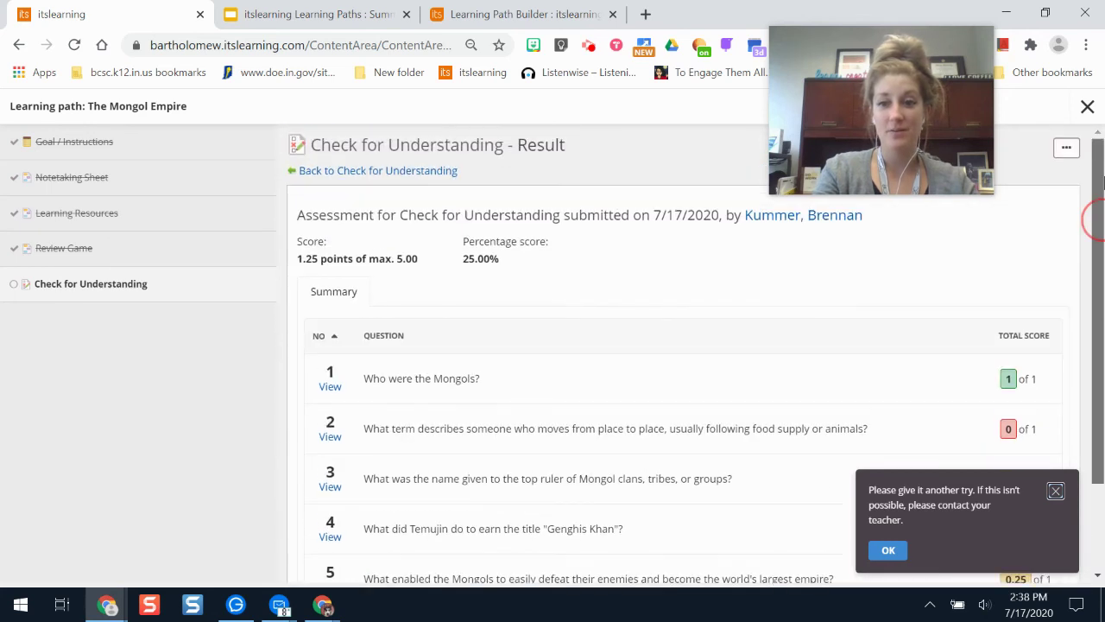
left_click(889, 552)
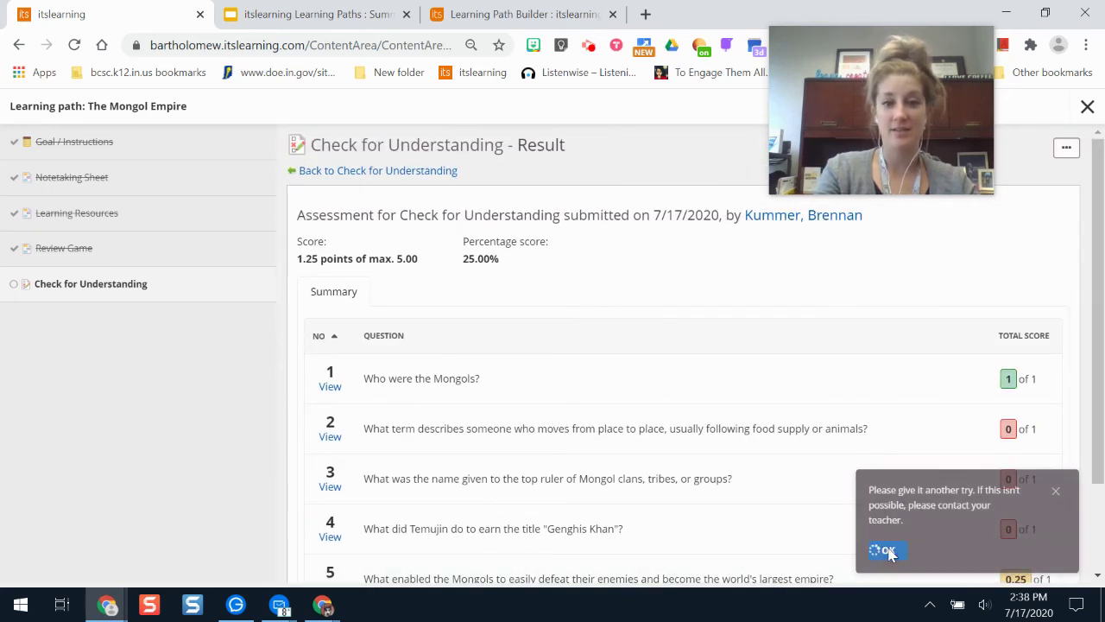
Retake the Check for Understanding test, answering Question 1 with "Nomadic tribes from Mongolia who lived in yurts" and Question 2 with "Nomad".
scroll(1093, 323, "down", 2)
scroll(1093, 323, "up", 2)
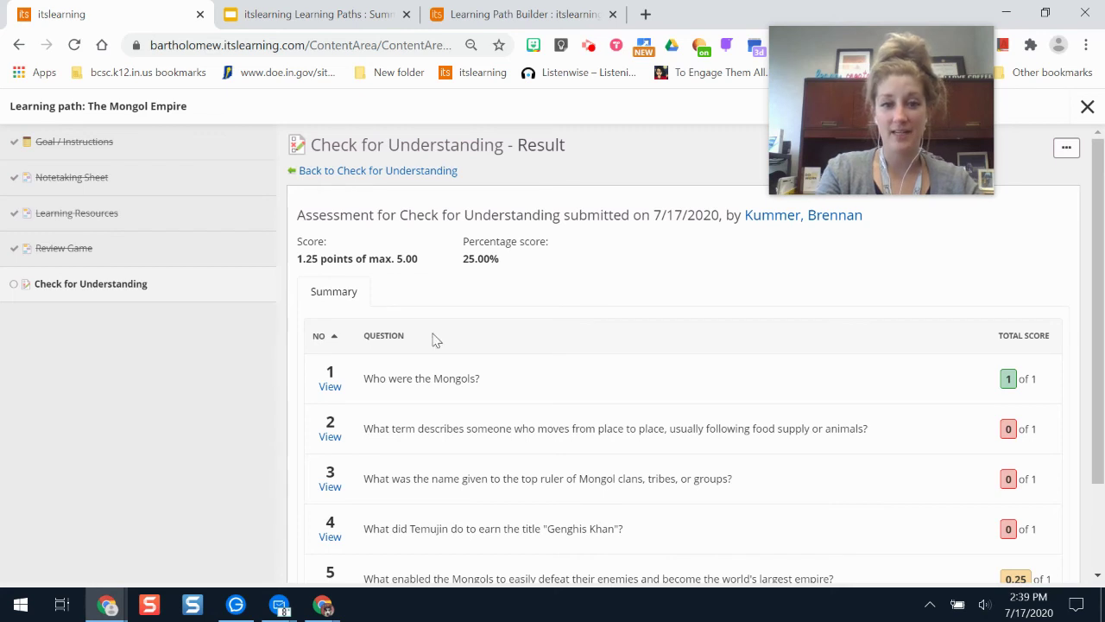
left_click(378, 174)
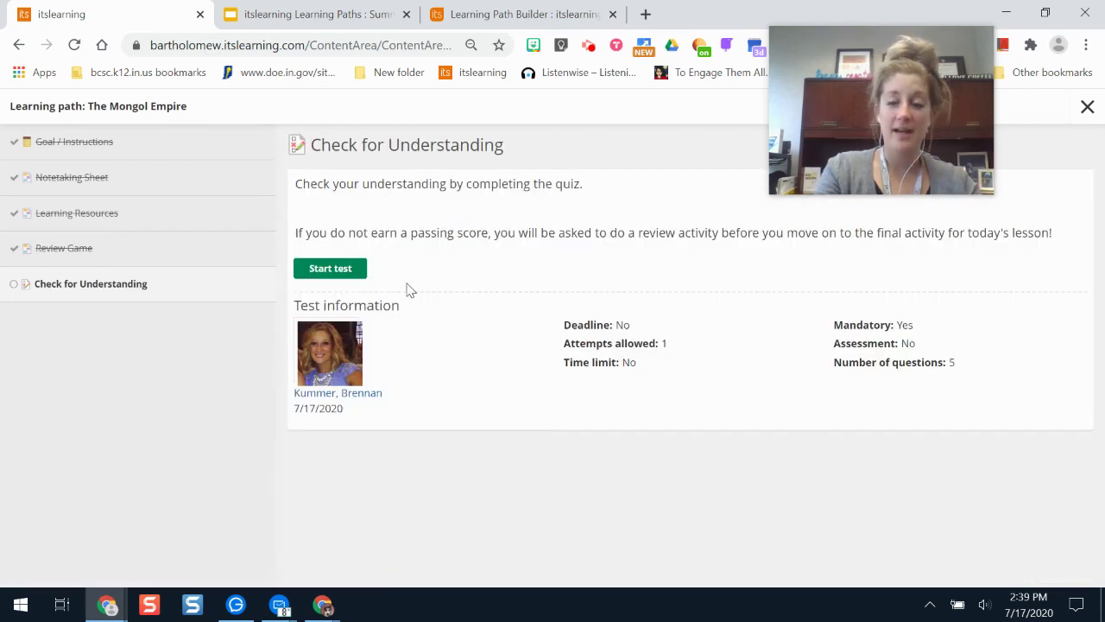
left_click(331, 274)
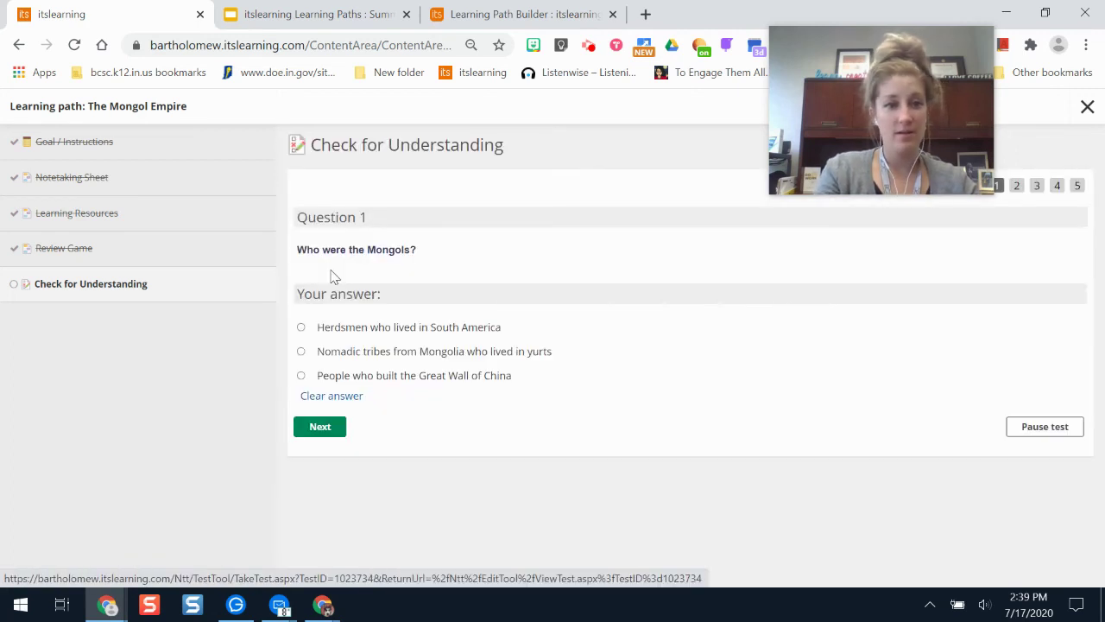
left_click(300, 352)
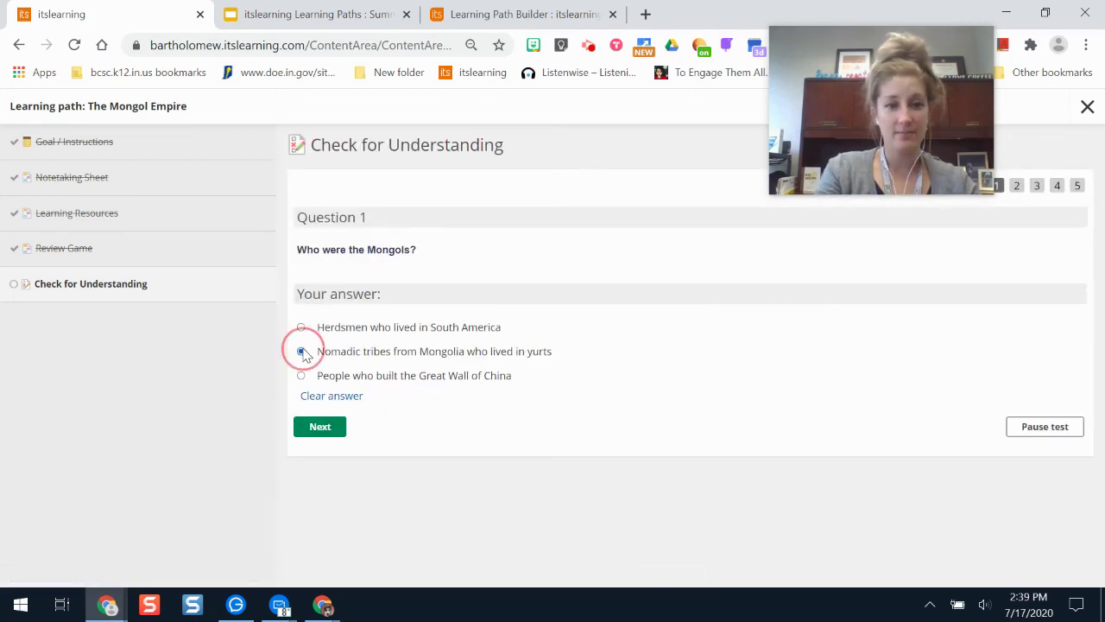
left_click(318, 427)
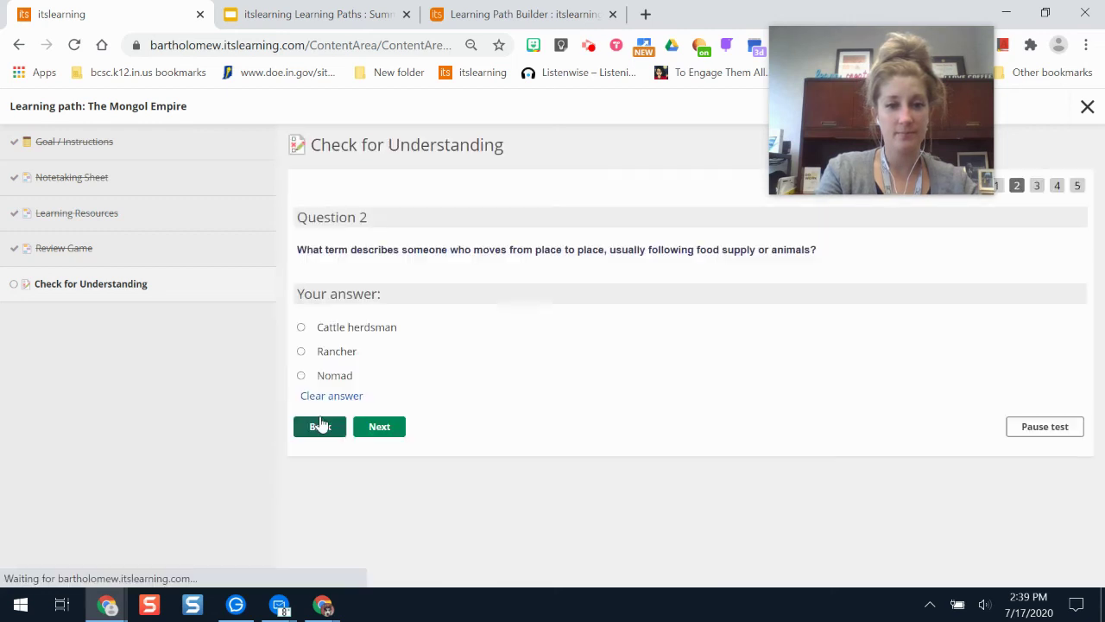
left_click(301, 376)
left_click(371, 425)
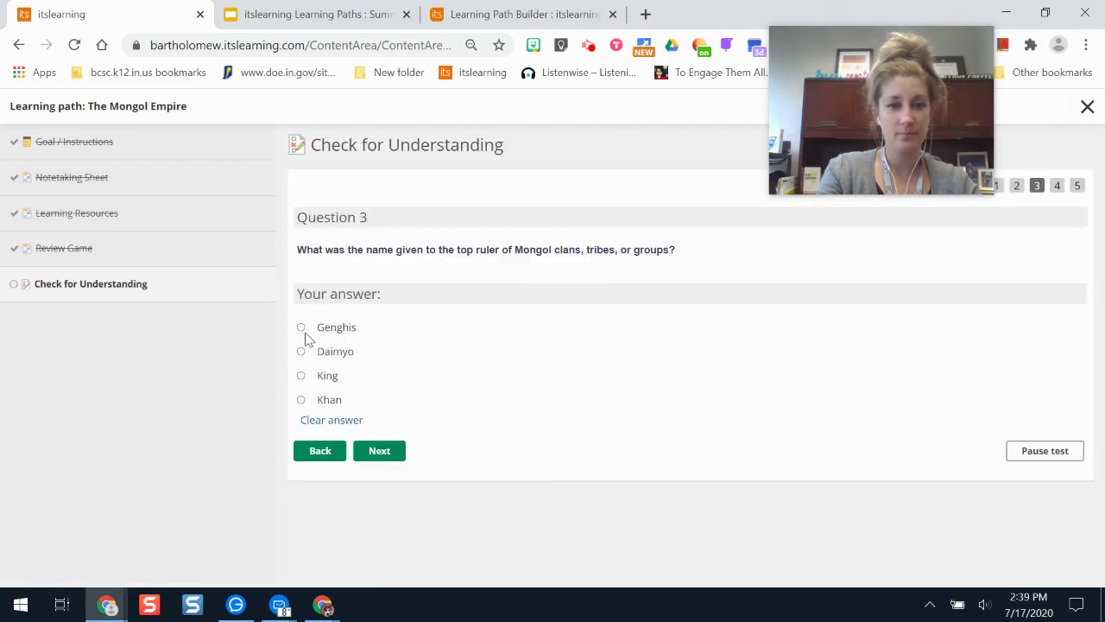
Answer Question 3 with "Khan" and Question 4 with "United all Mongol tribes for the first time".
left_click(301, 401)
left_click(390, 453)
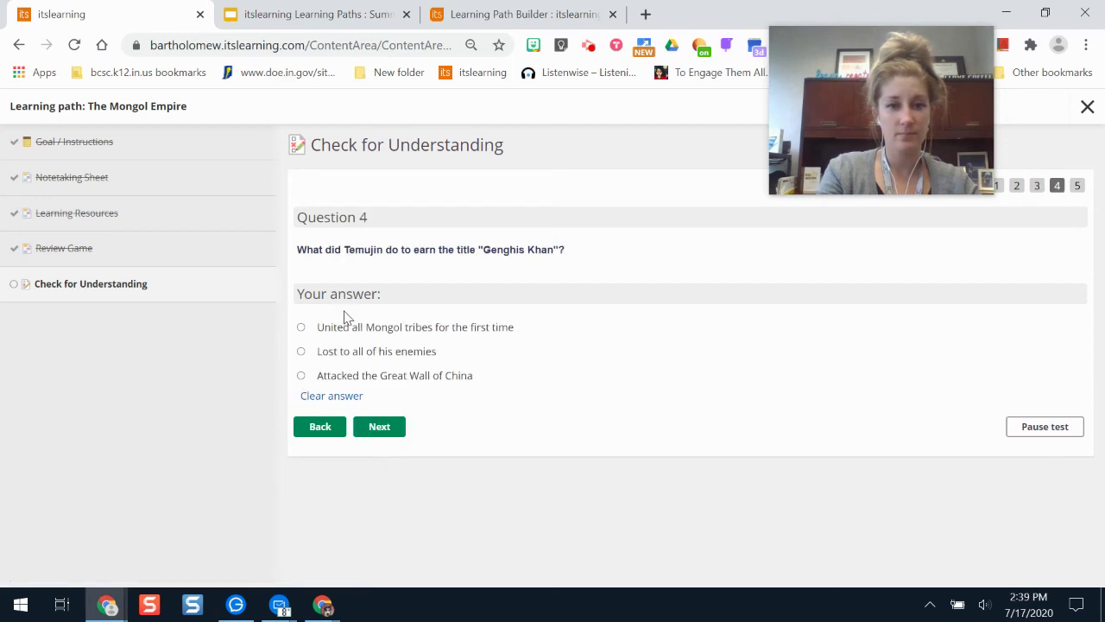
left_click(378, 426)
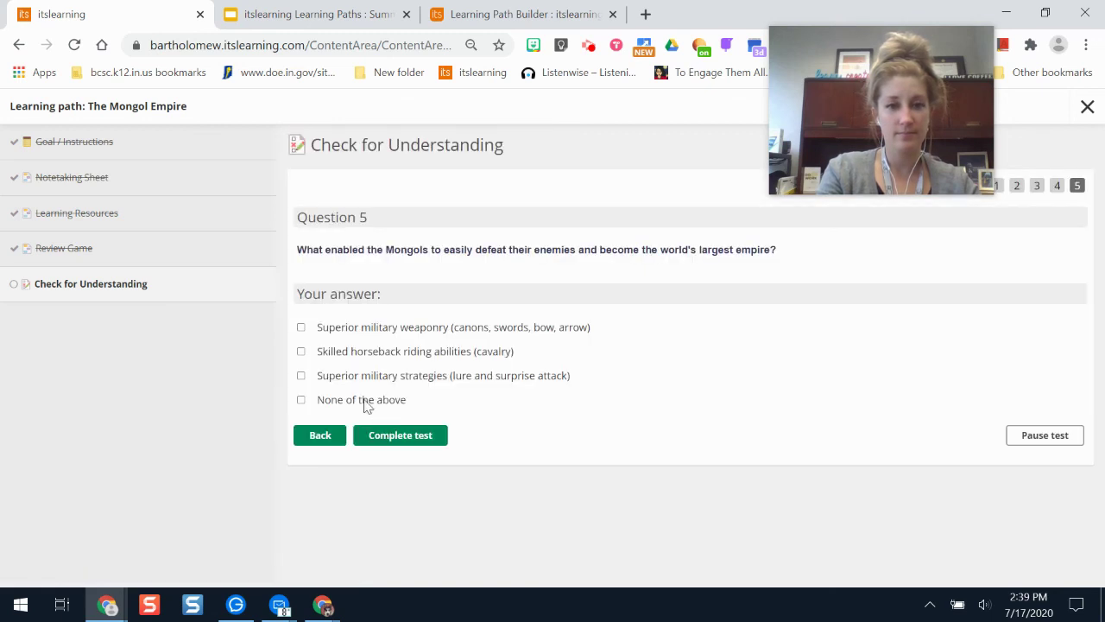
Answer Question 5 with superior military weaponry, skilled horseback riding abilities and superior military strategies, and submit the test.
left_click(303, 351)
left_click(301, 352)
left_click(390, 436)
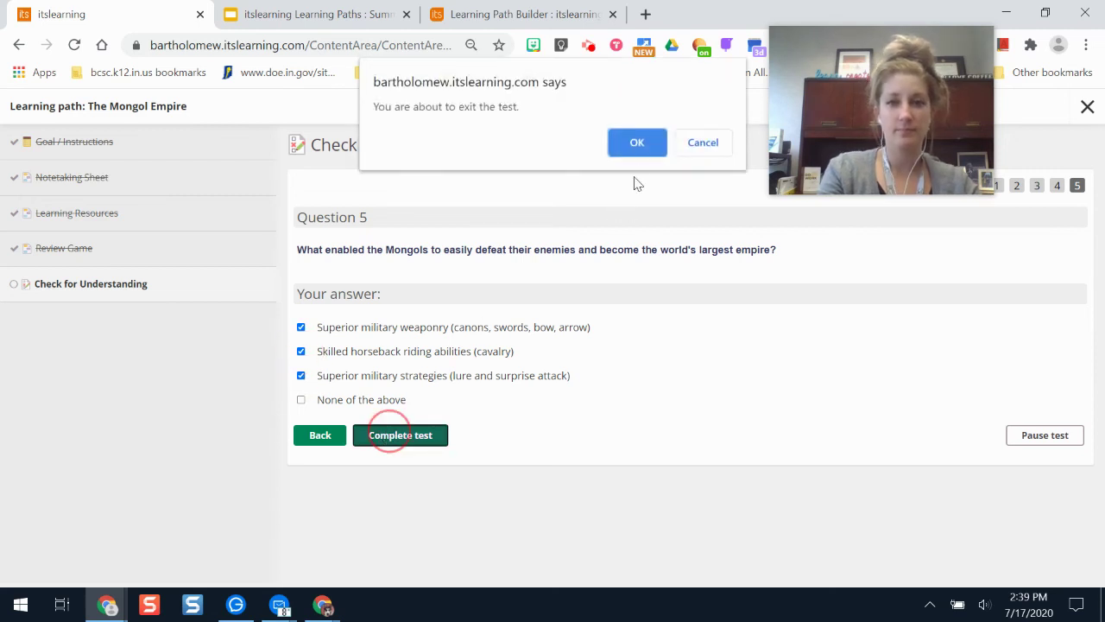
left_click(637, 142)
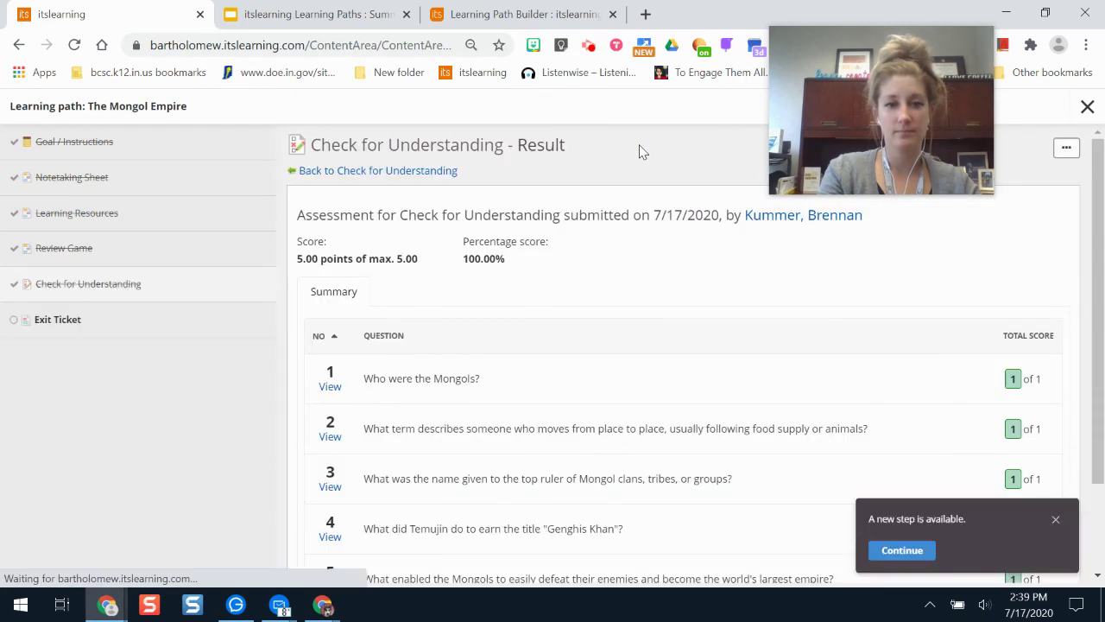
scroll(1103, 268, "down", 2)
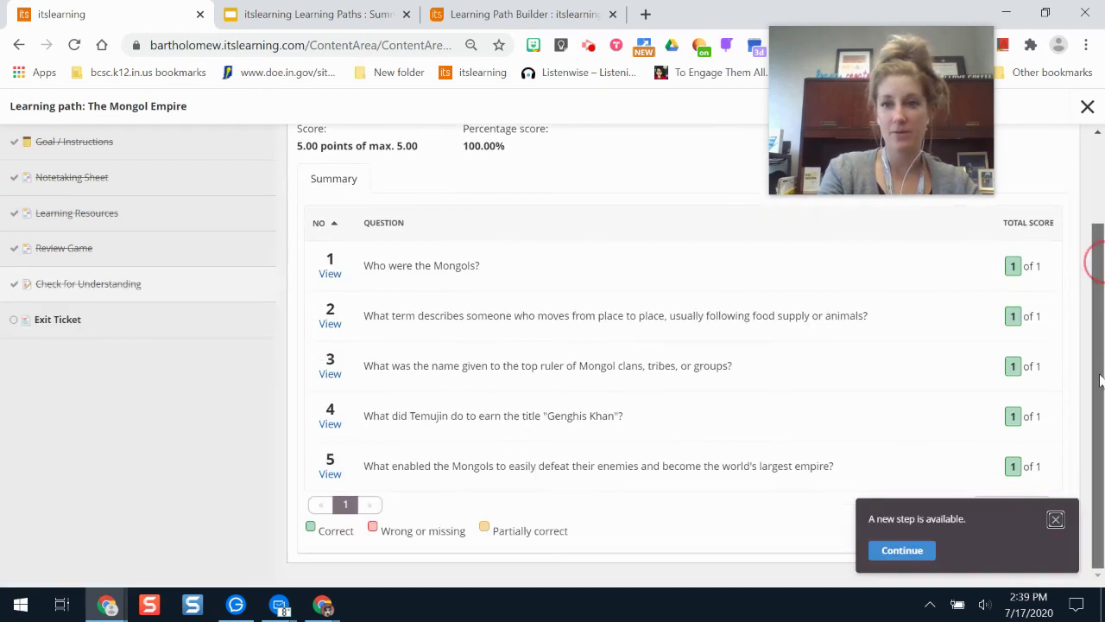
Submit the Exit Ticket answer "The Mongols were important because they helped to expand the Silk Road and therefore boosted the economy of their empire.".
left_click(902, 550)
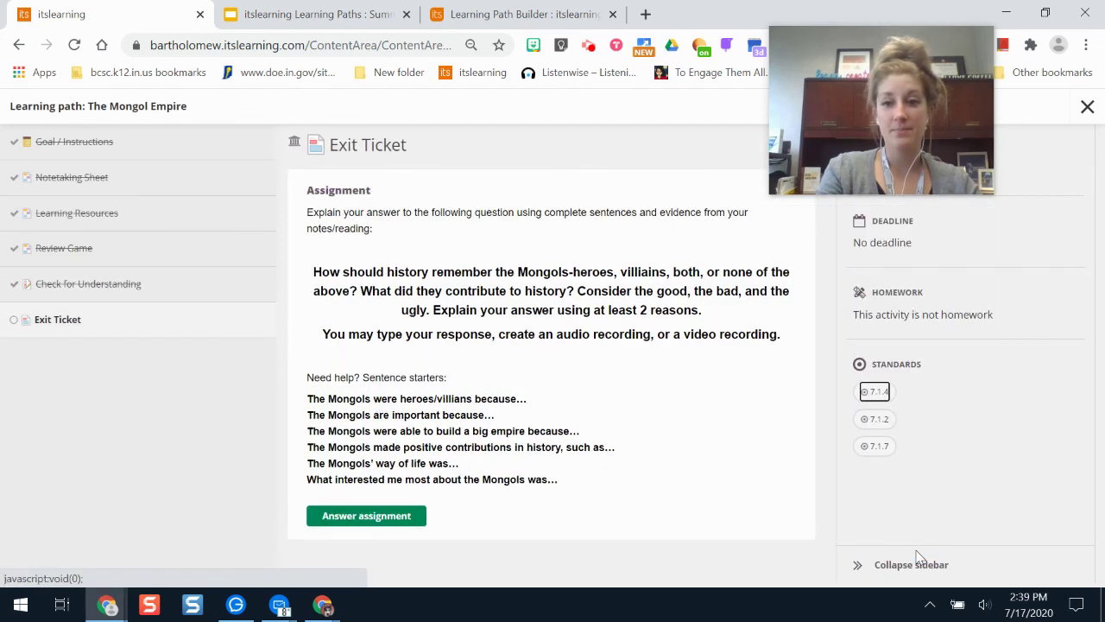
left_click(385, 517)
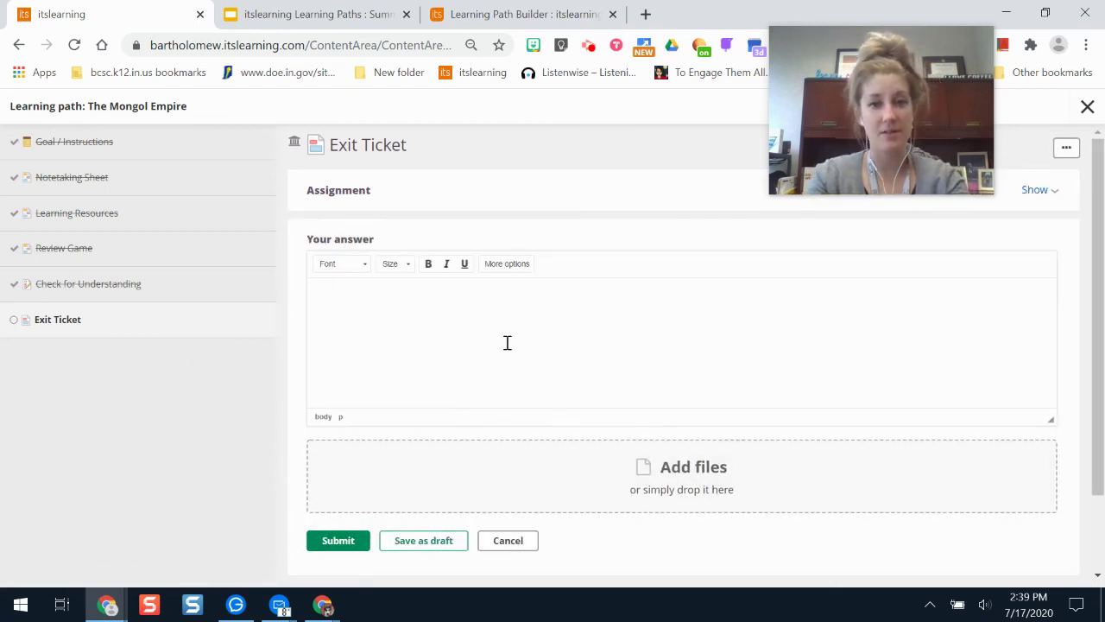
left_click(508, 264)
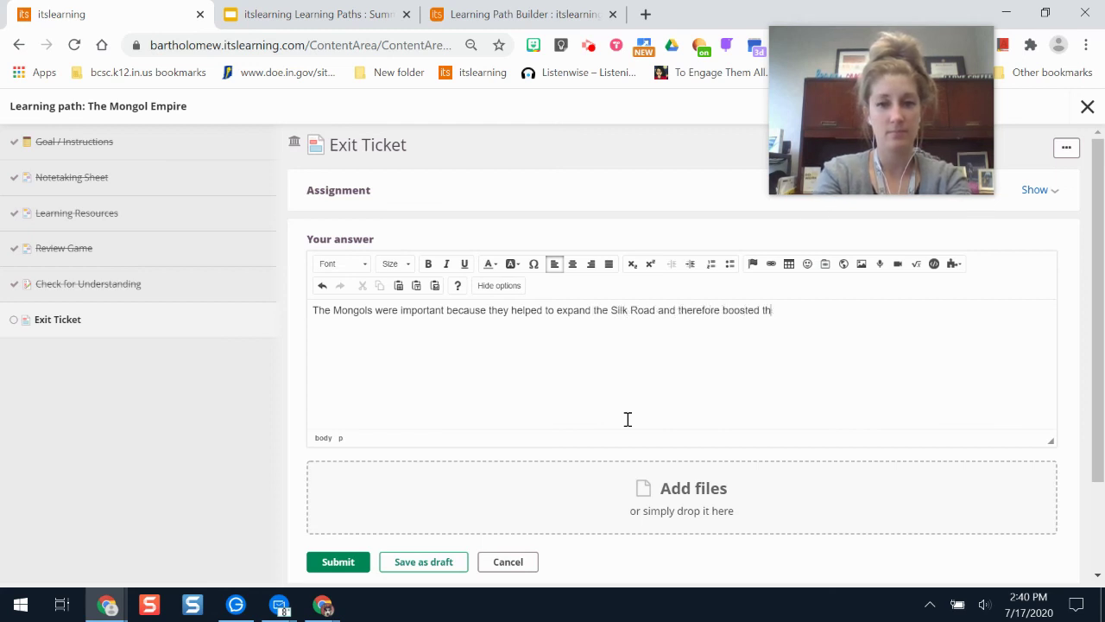
type("my of their empire.")
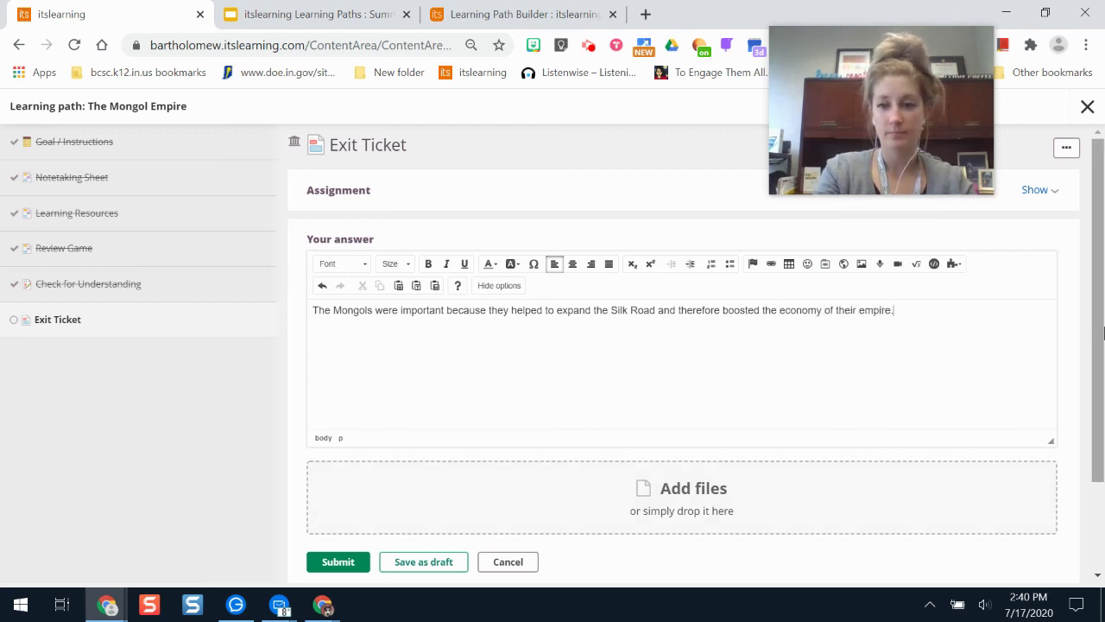
scroll(744, 389, "down", 2)
left_click(343, 446)
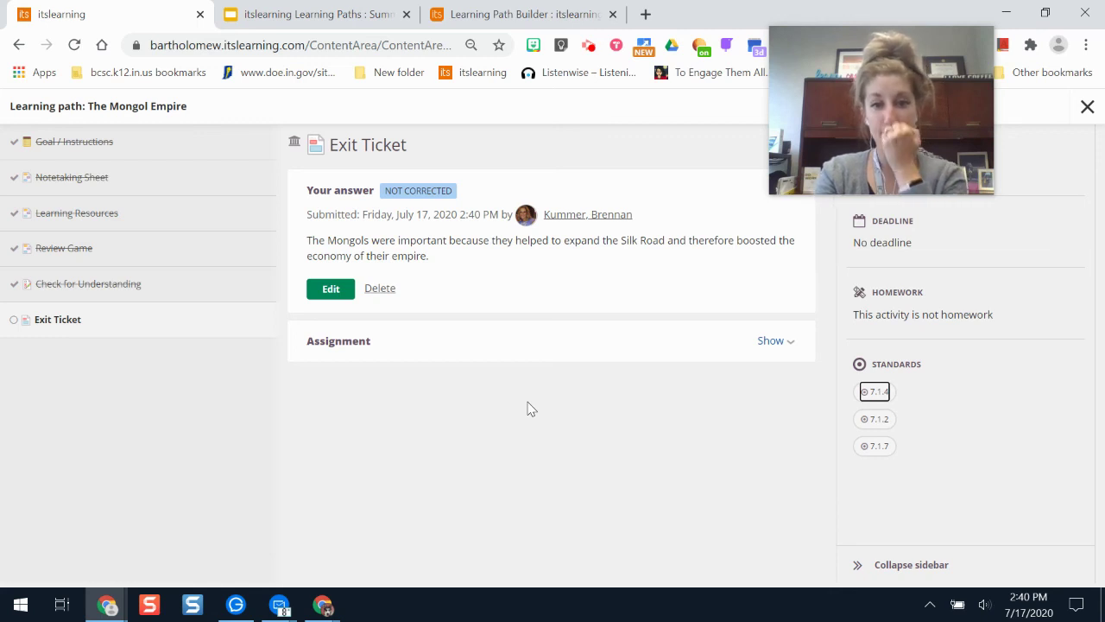
Close The Mongol Empire learning path and switch the course view from Pupil to Administrator.
mouse_move(904, 49)
left_click_drag(904, 48, 777, 22)
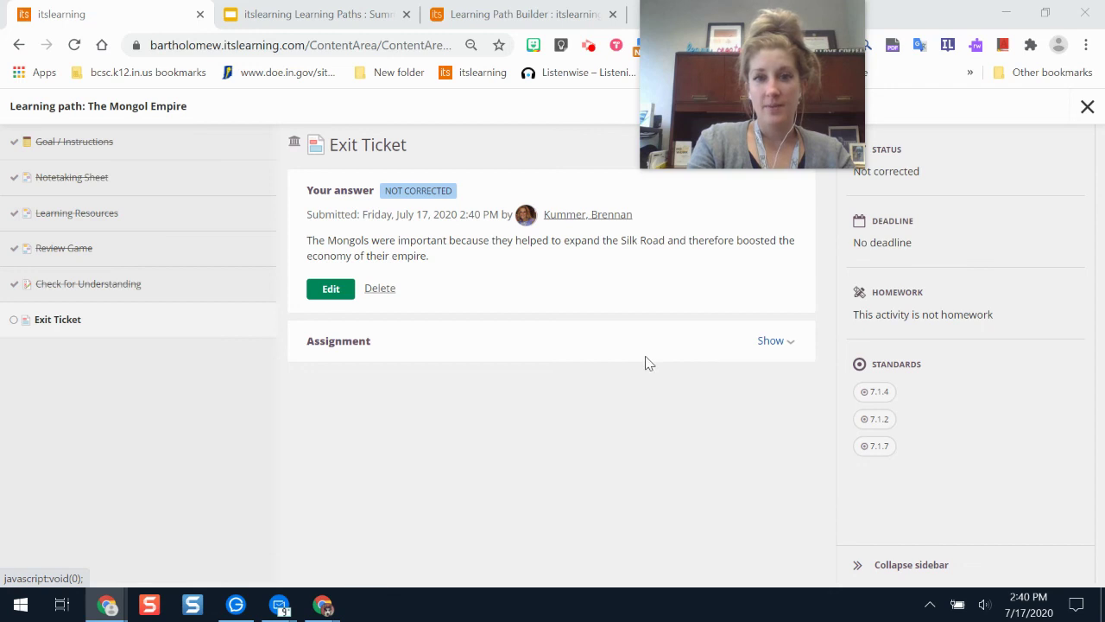
left_click(1085, 106)
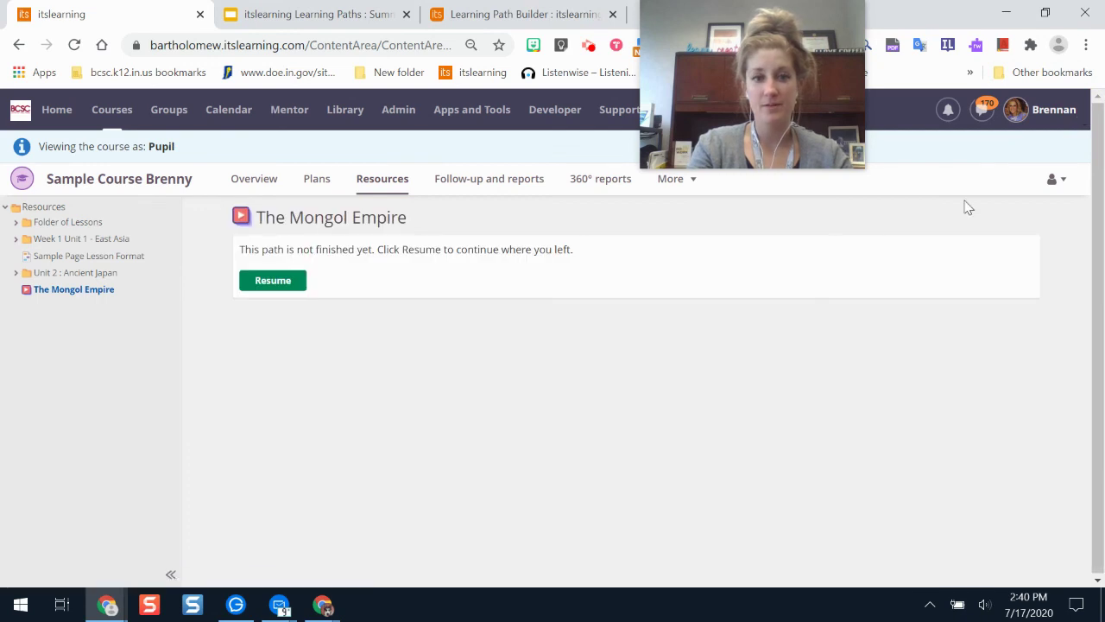
left_click(1069, 181)
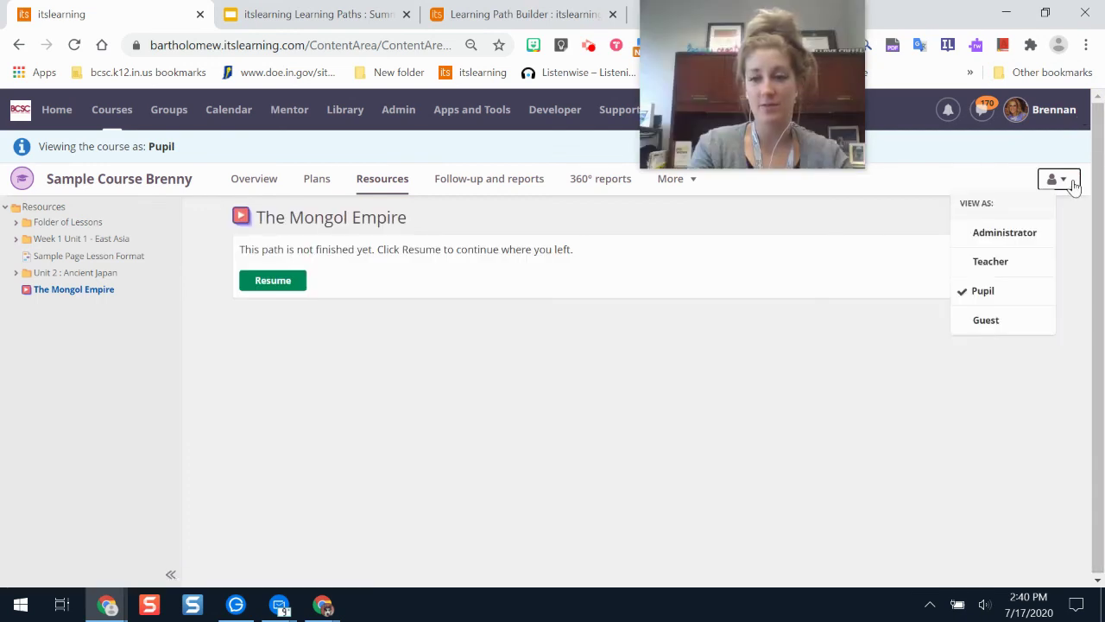
left_click(1009, 237)
left_click_drag(733, 25, 954, 304)
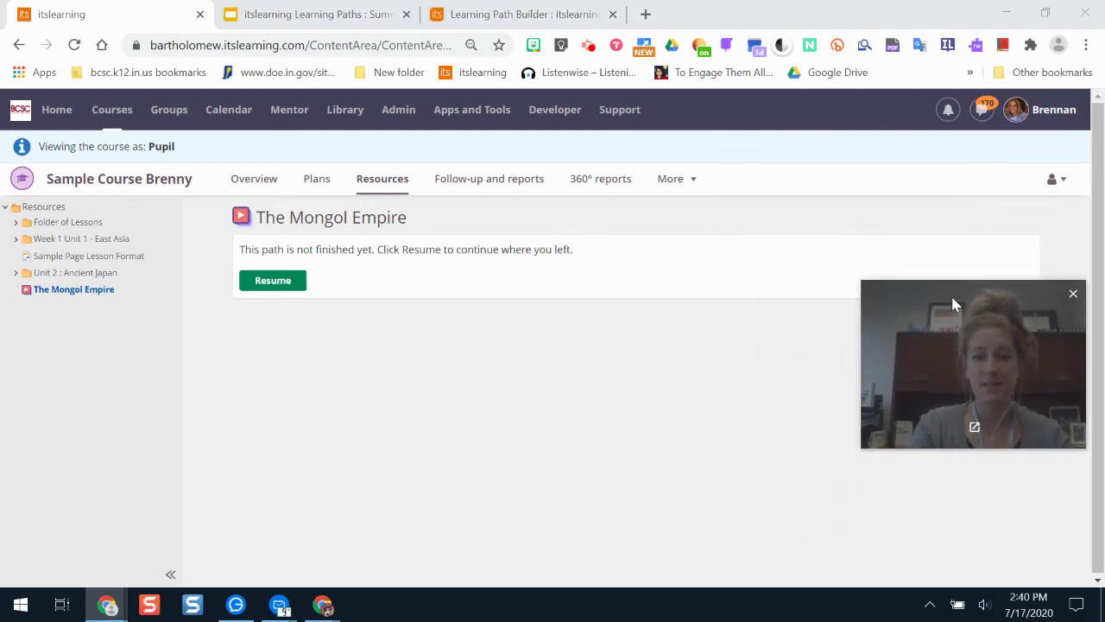
left_click(1064, 182)
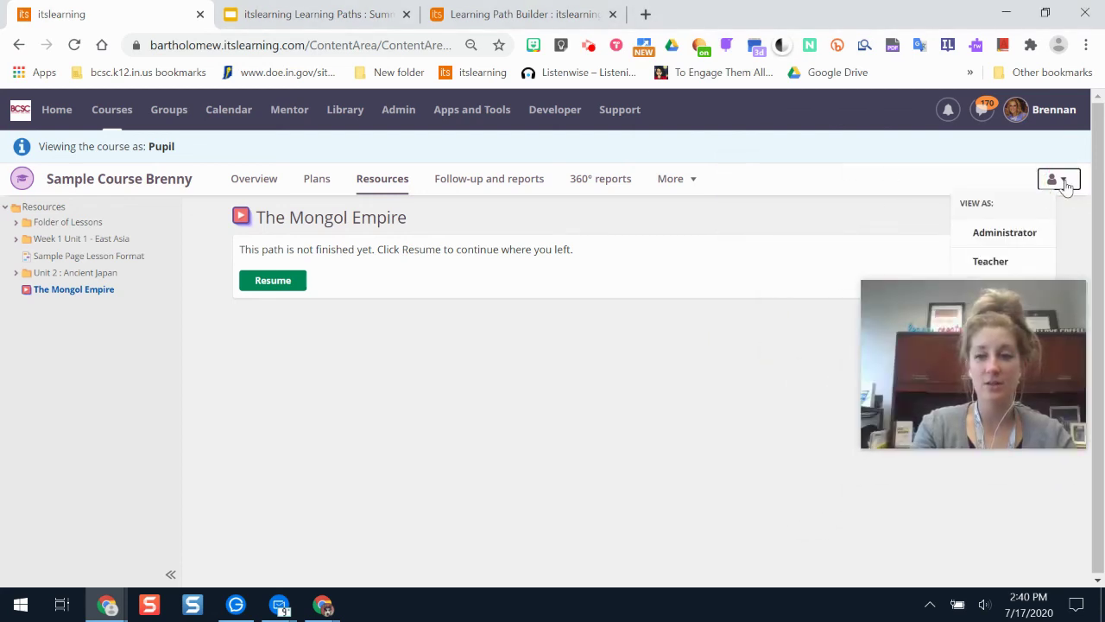
left_click(1016, 231)
left_click_drag(989, 347, 970, 164)
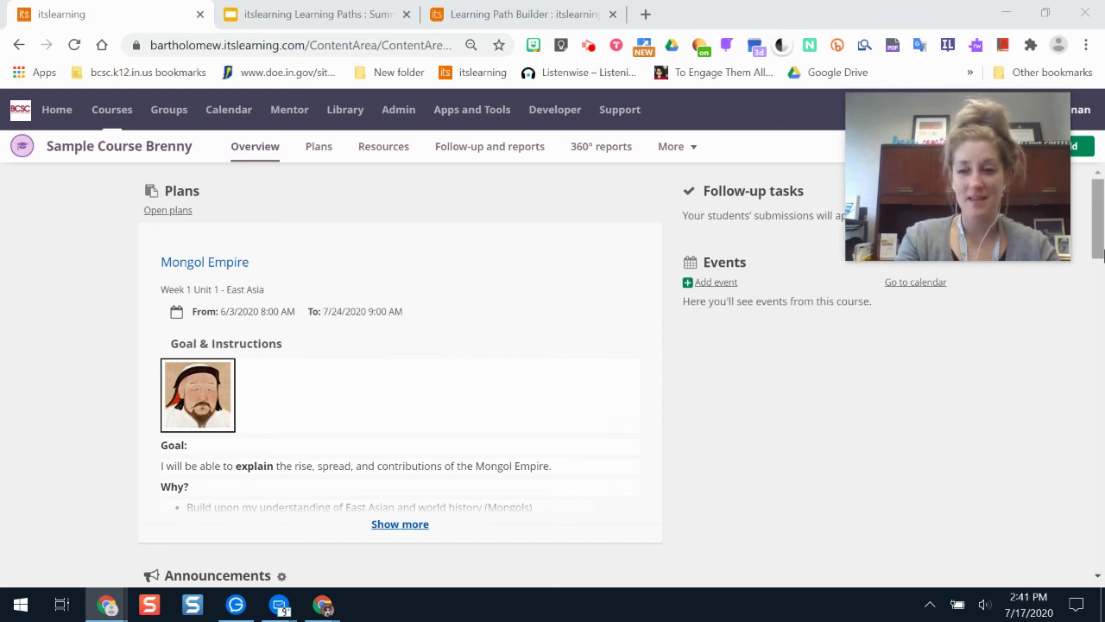
scroll(1097, 250, "down", 15)
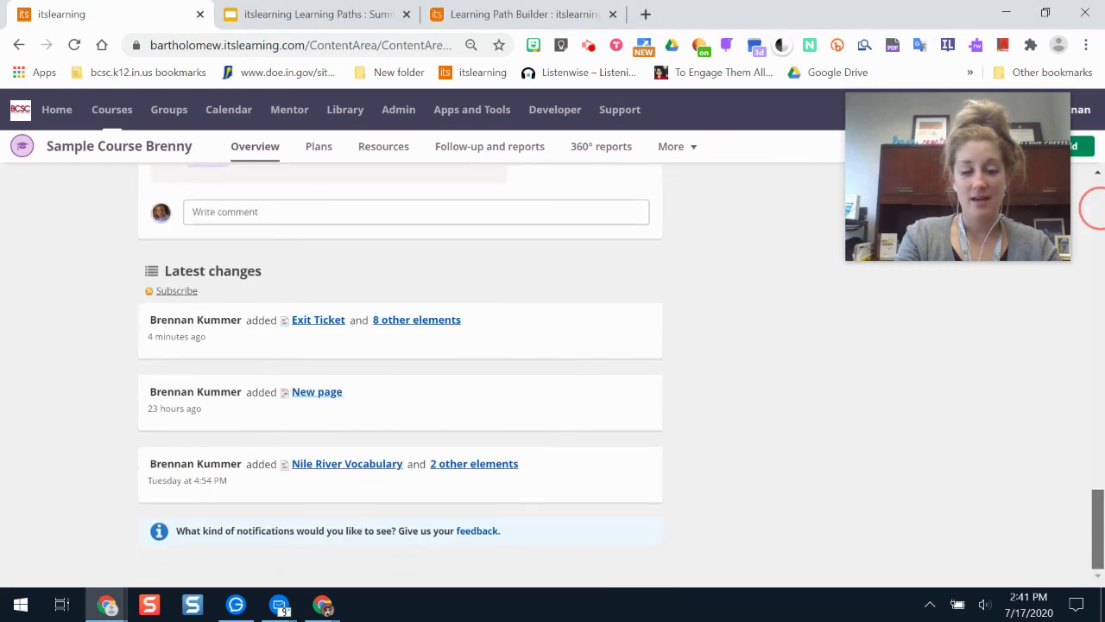
scroll(1093, 208, "up", 15)
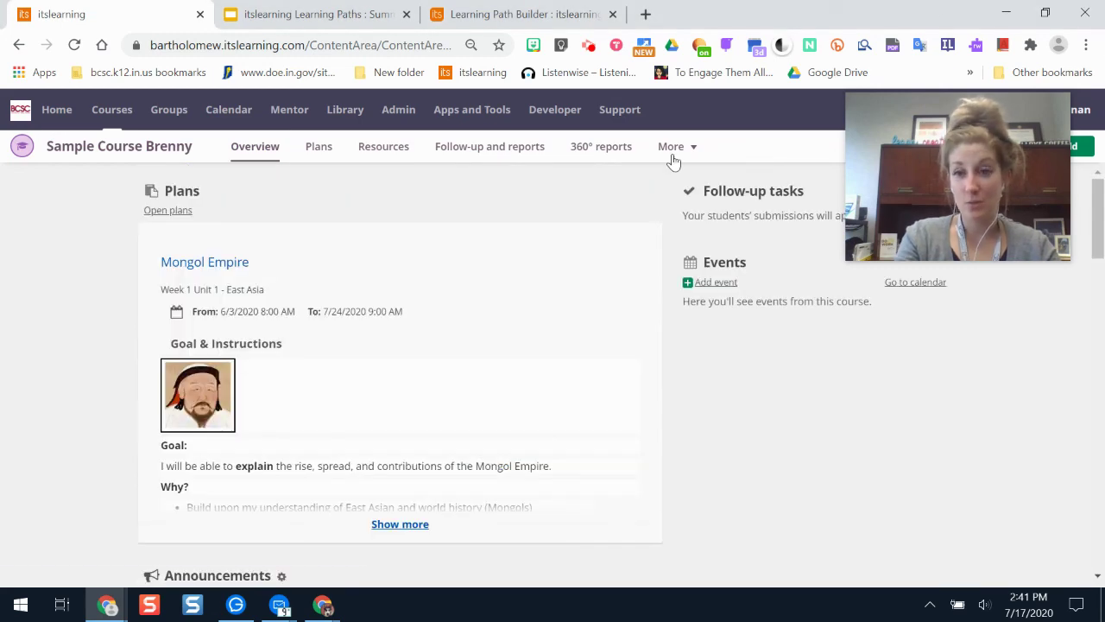
Switch to the Summer PD Training presentation in Google Slides, present it from slide 12, and advance to the Additional Resources slide.
left_click(332, 13)
left_click_drag(146, 433, 149, 489)
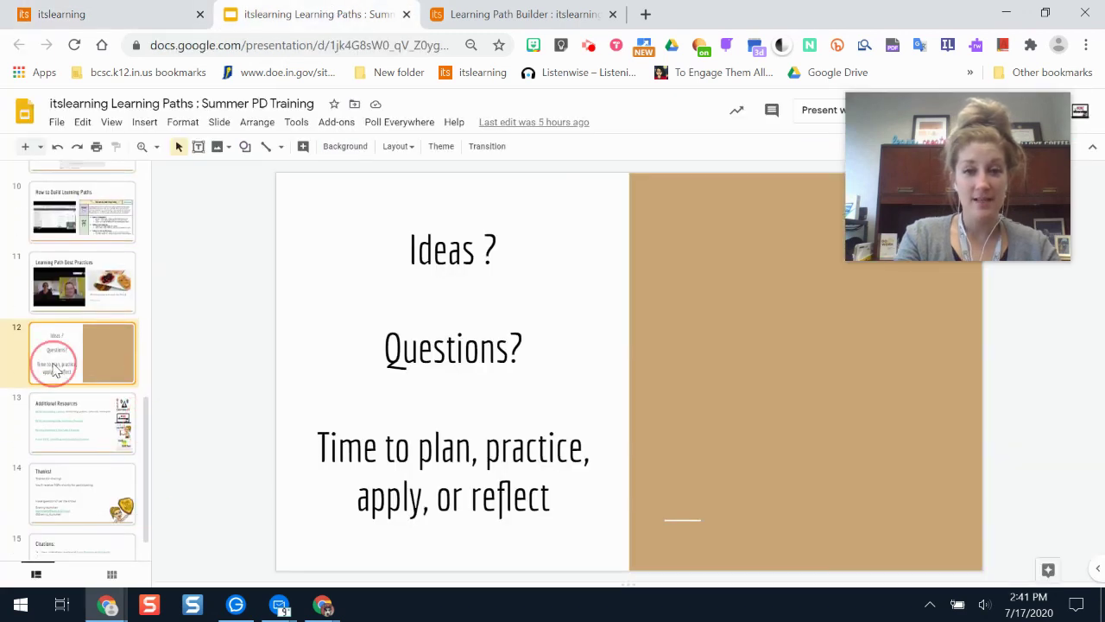
left_click_drag(939, 194, 942, 290)
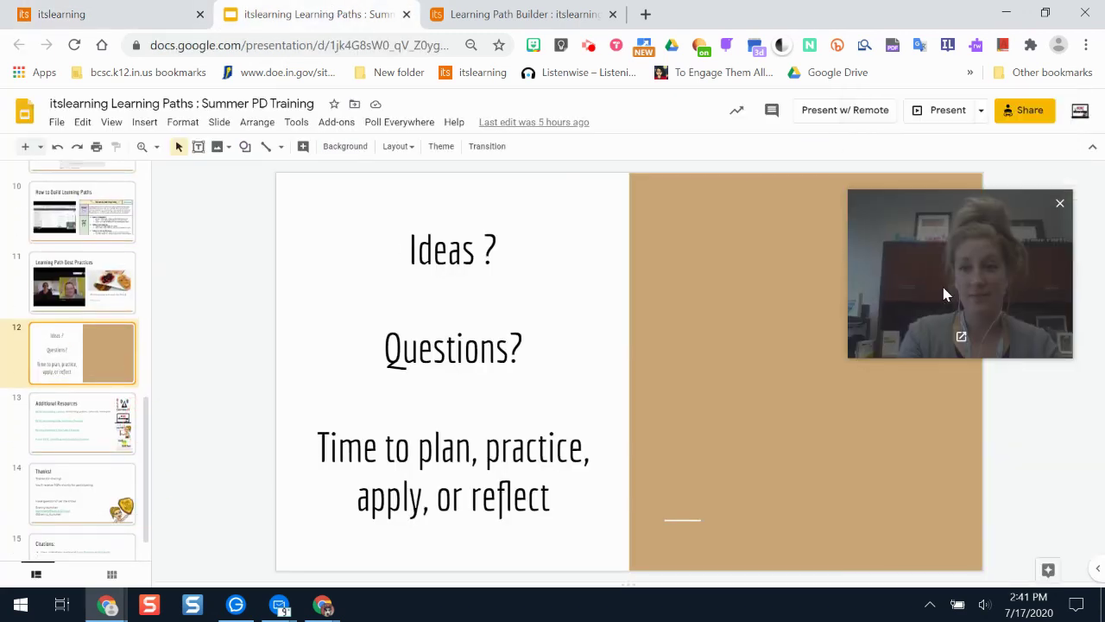
left_click(927, 122)
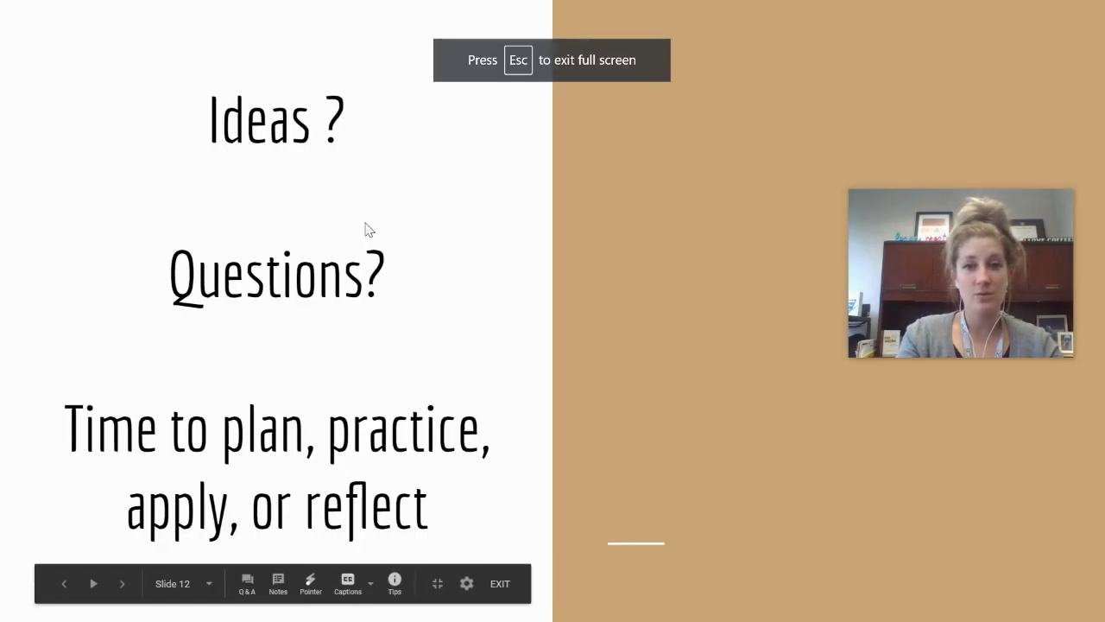
key("Right")
left_click_drag(1010, 280, 1020, 114)
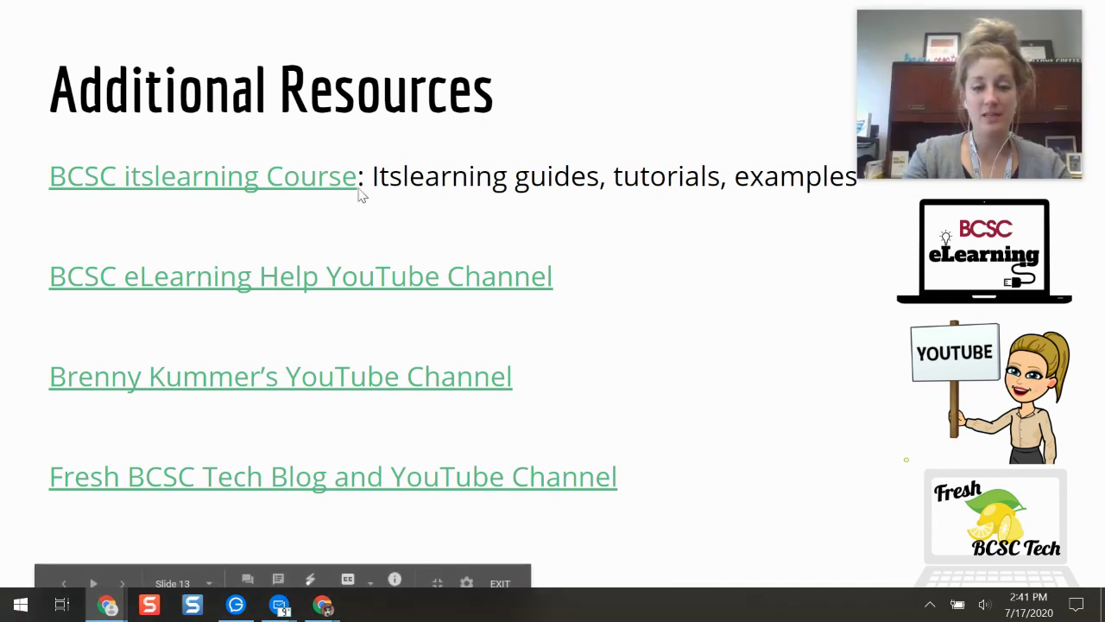